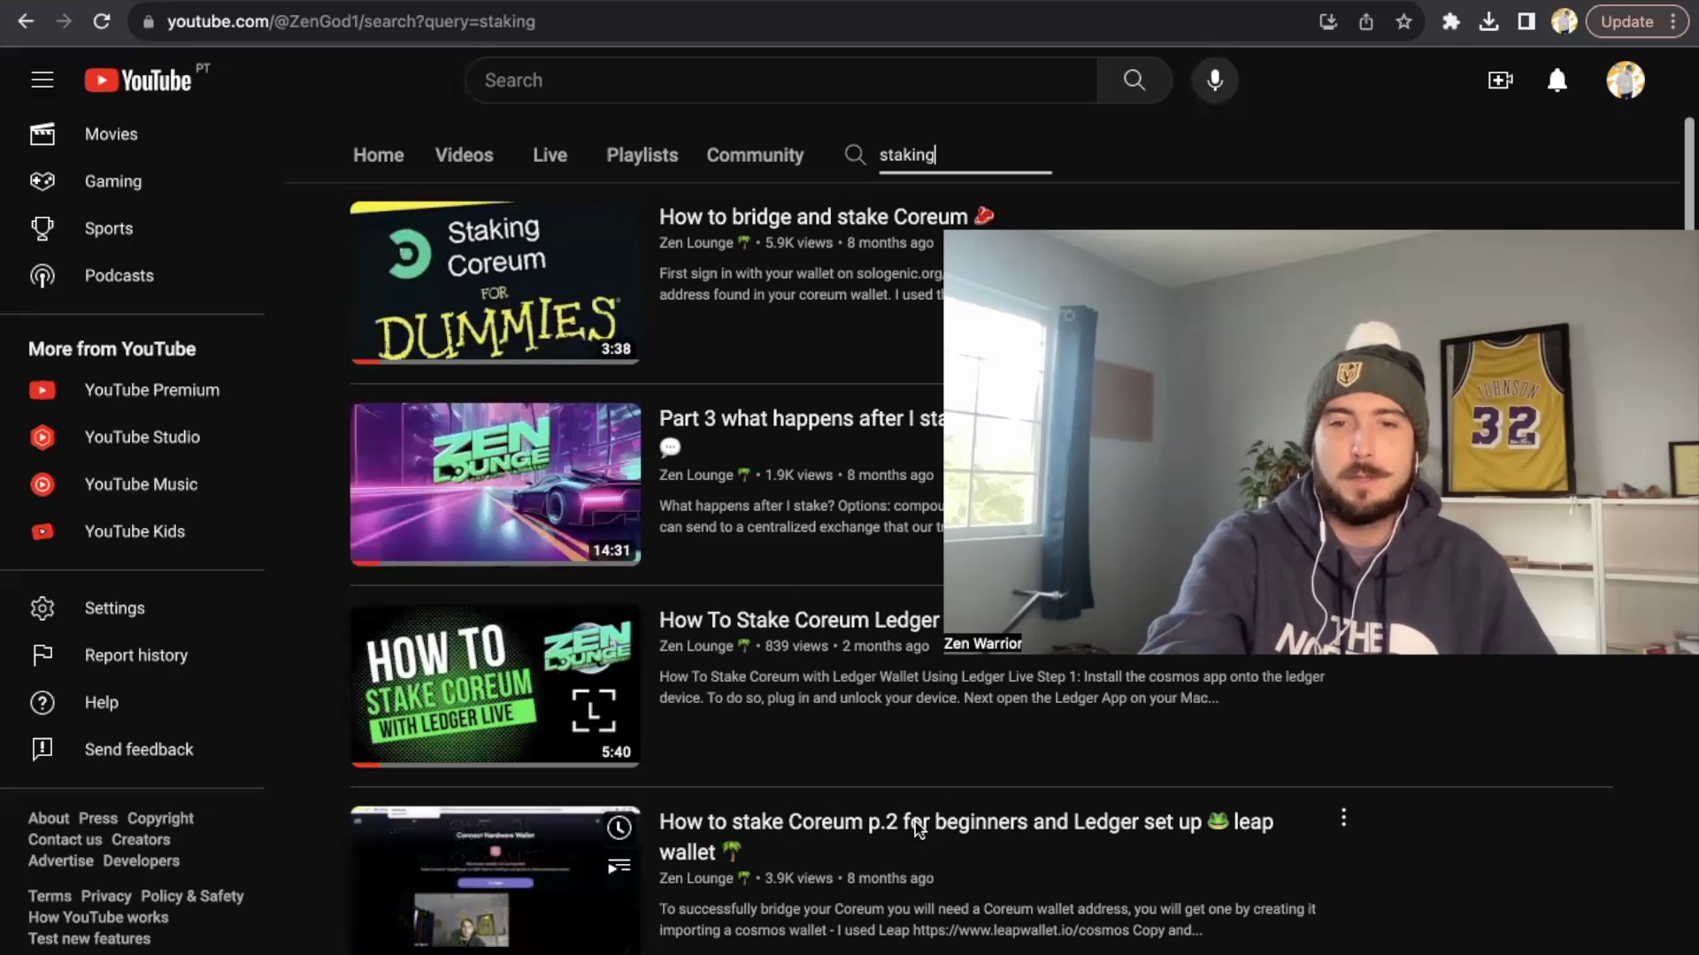
# Scroll up and down through the YouTube channel's staking video results.
pyautogui.scroll(1, 789, 657)
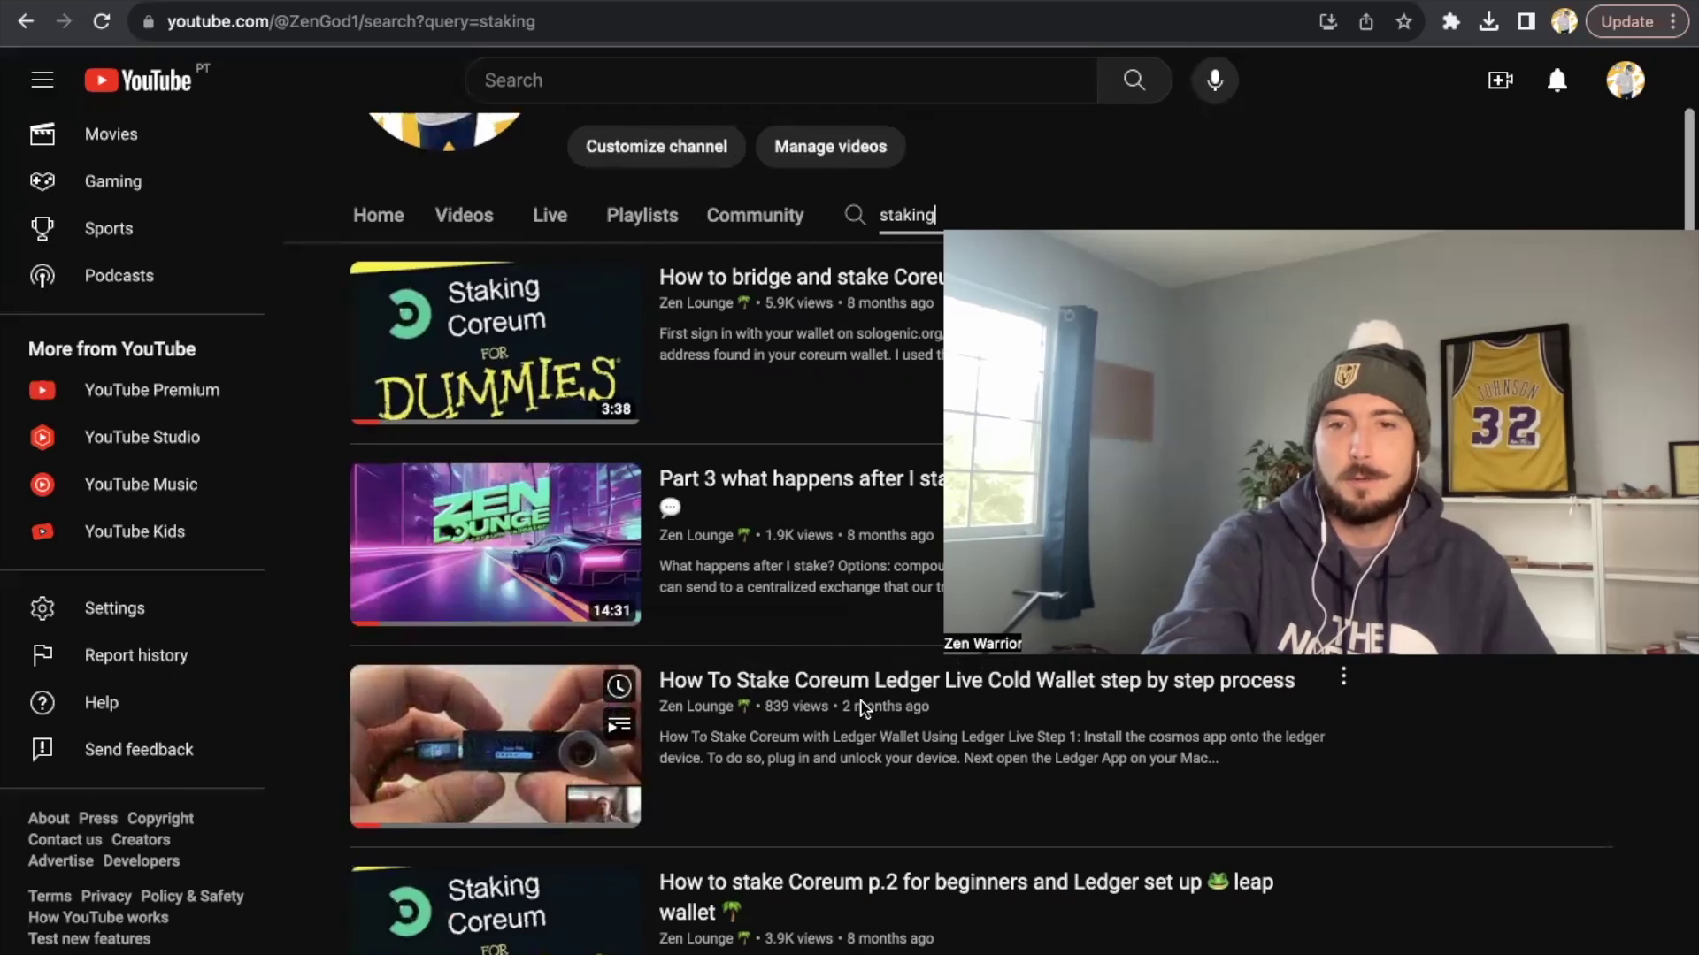
pyautogui.scroll(1, 1067, 721)
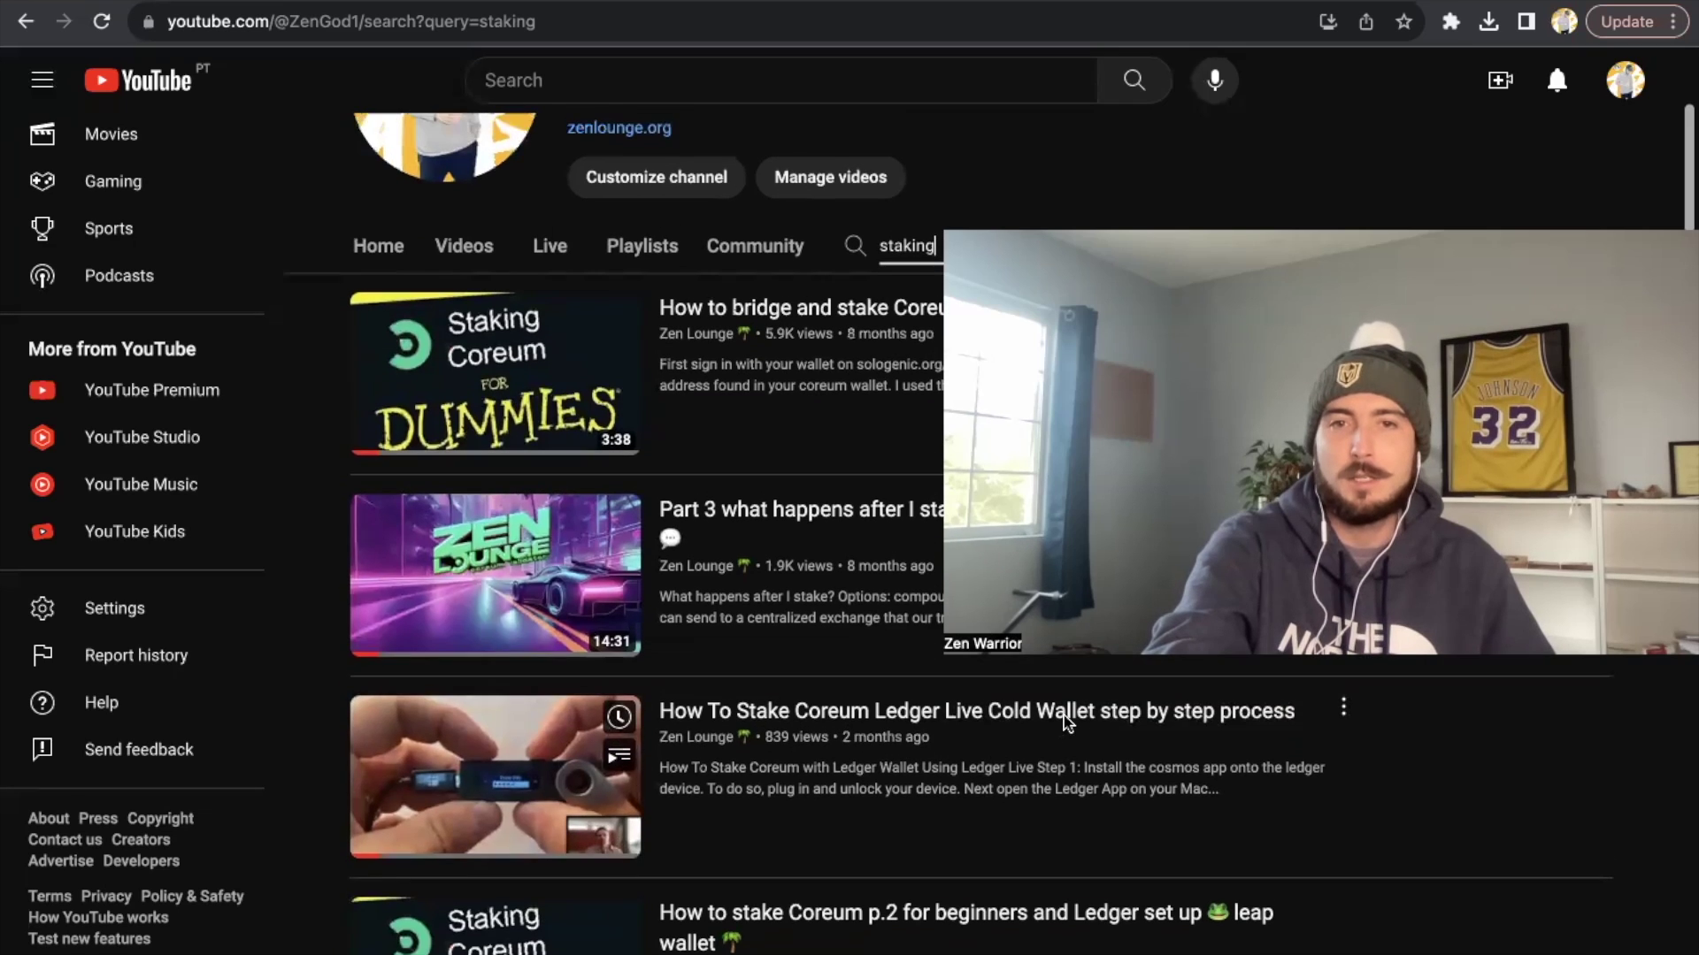
pyautogui.scroll(-1, 1061, 717)
pyautogui.scroll(-2, 911, 677)
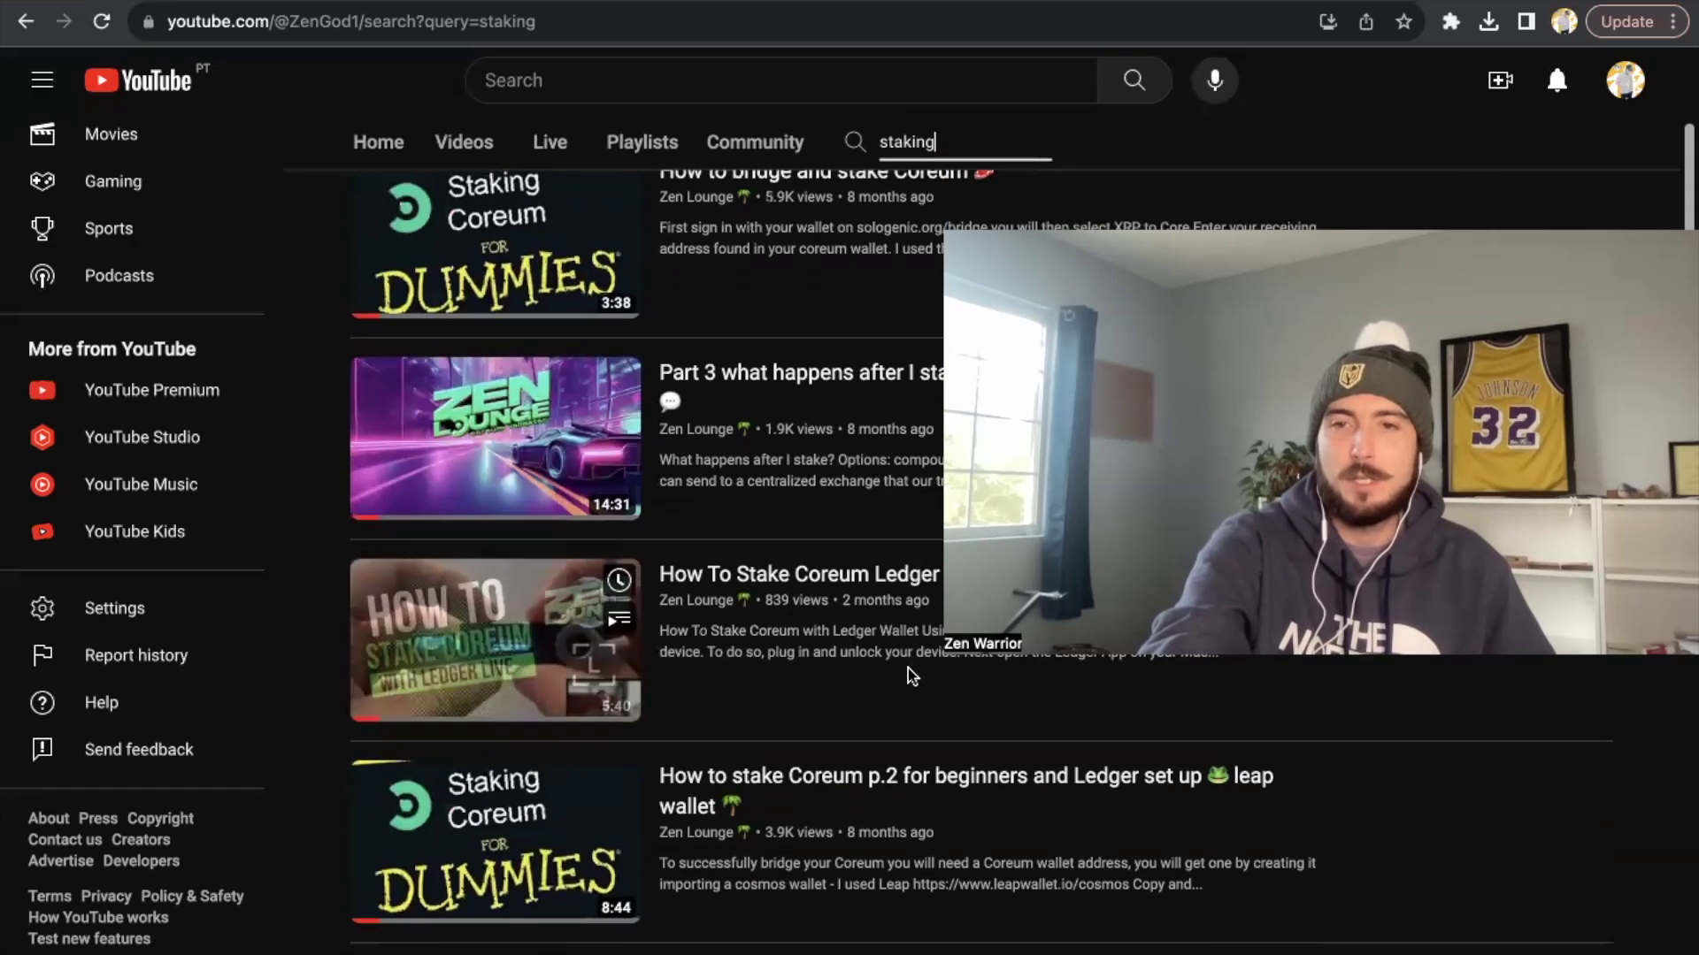
pyautogui.scroll(-1, 911, 677)
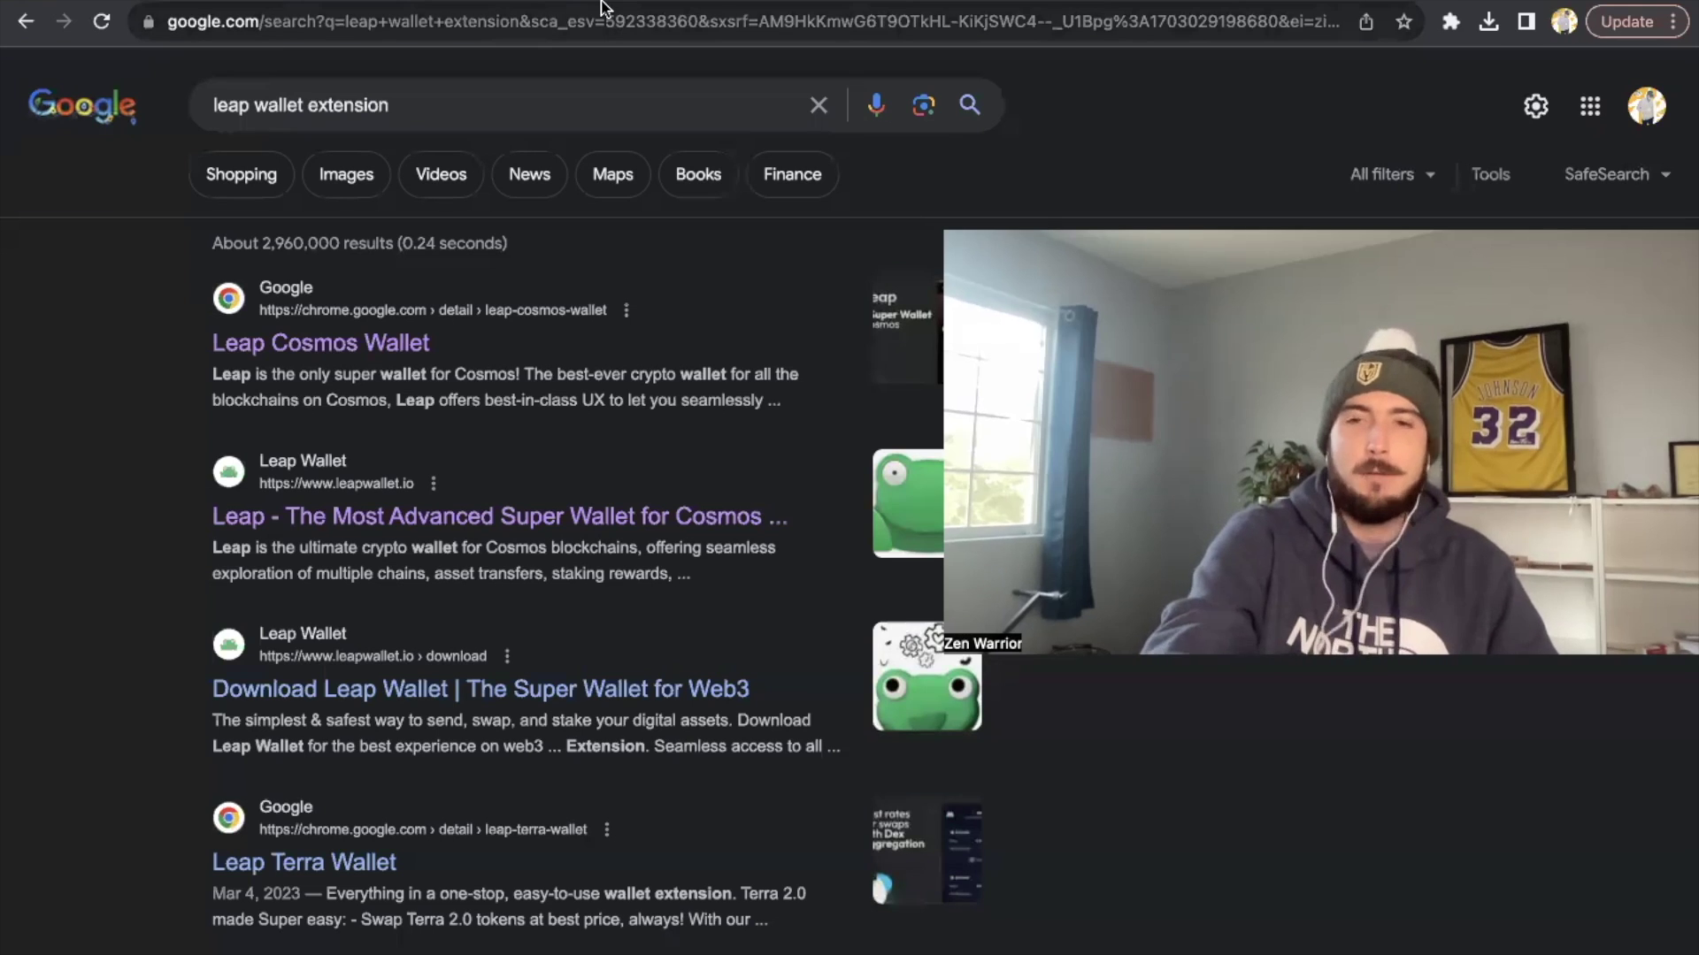
# Switch to the Sologenic DEX tab and start trading on the SOLO/XRP market.
pyautogui.click(186, 1)
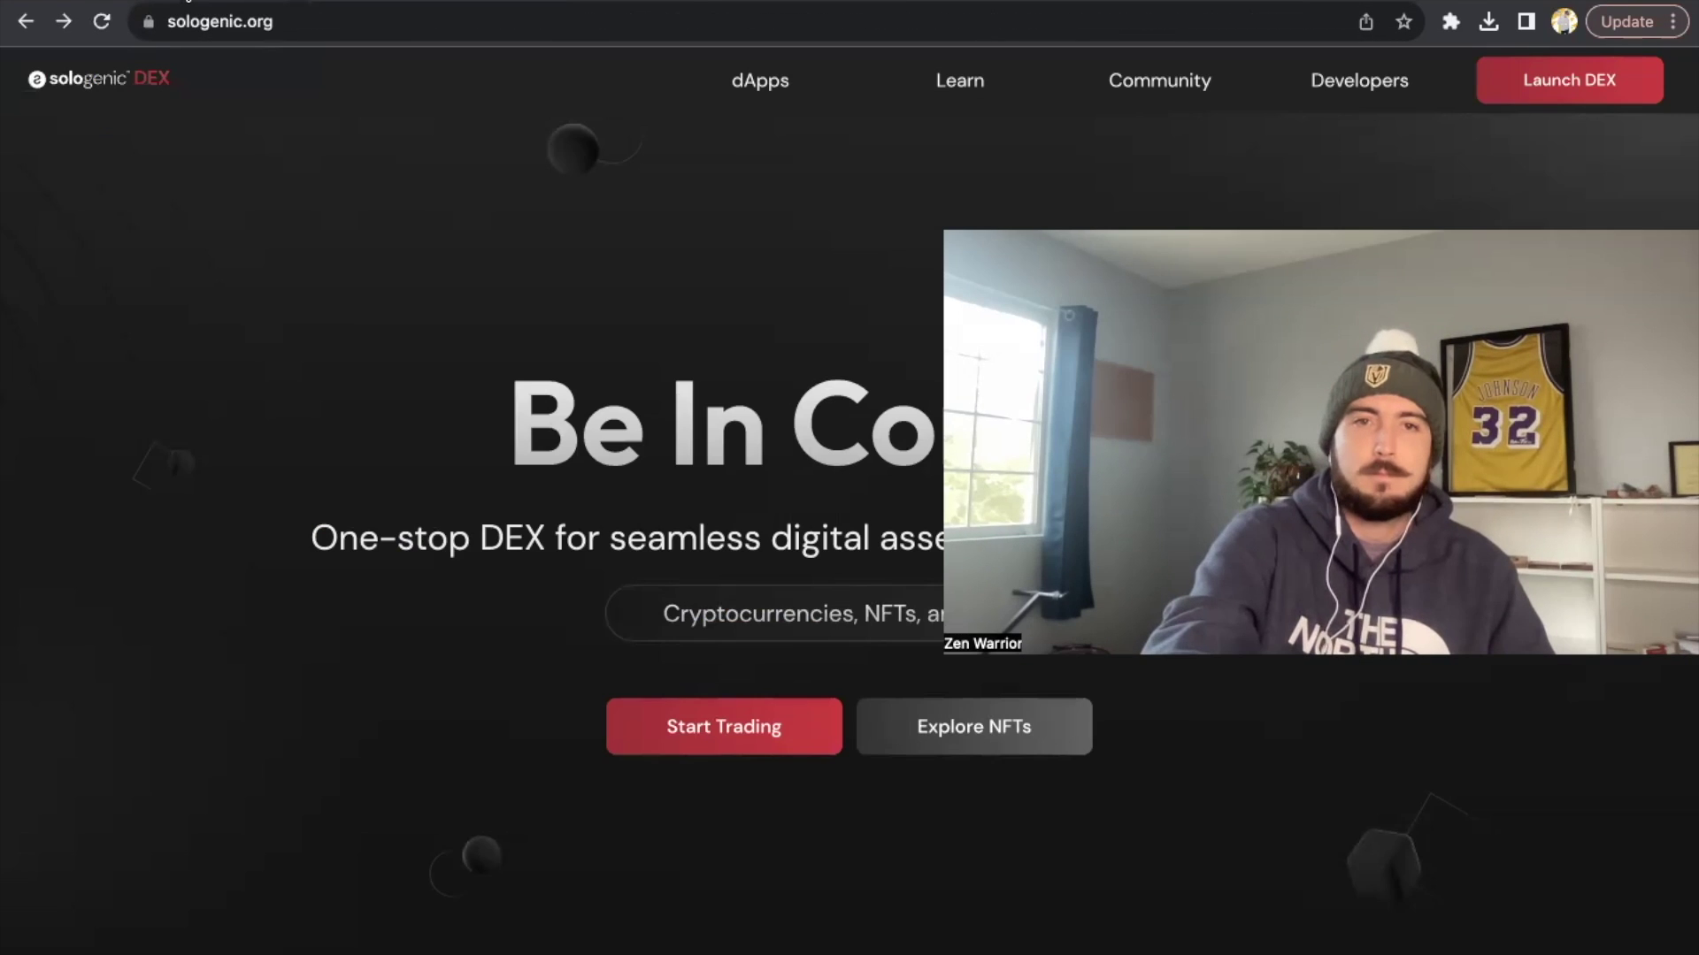
pyautogui.moveTo(830, 78)
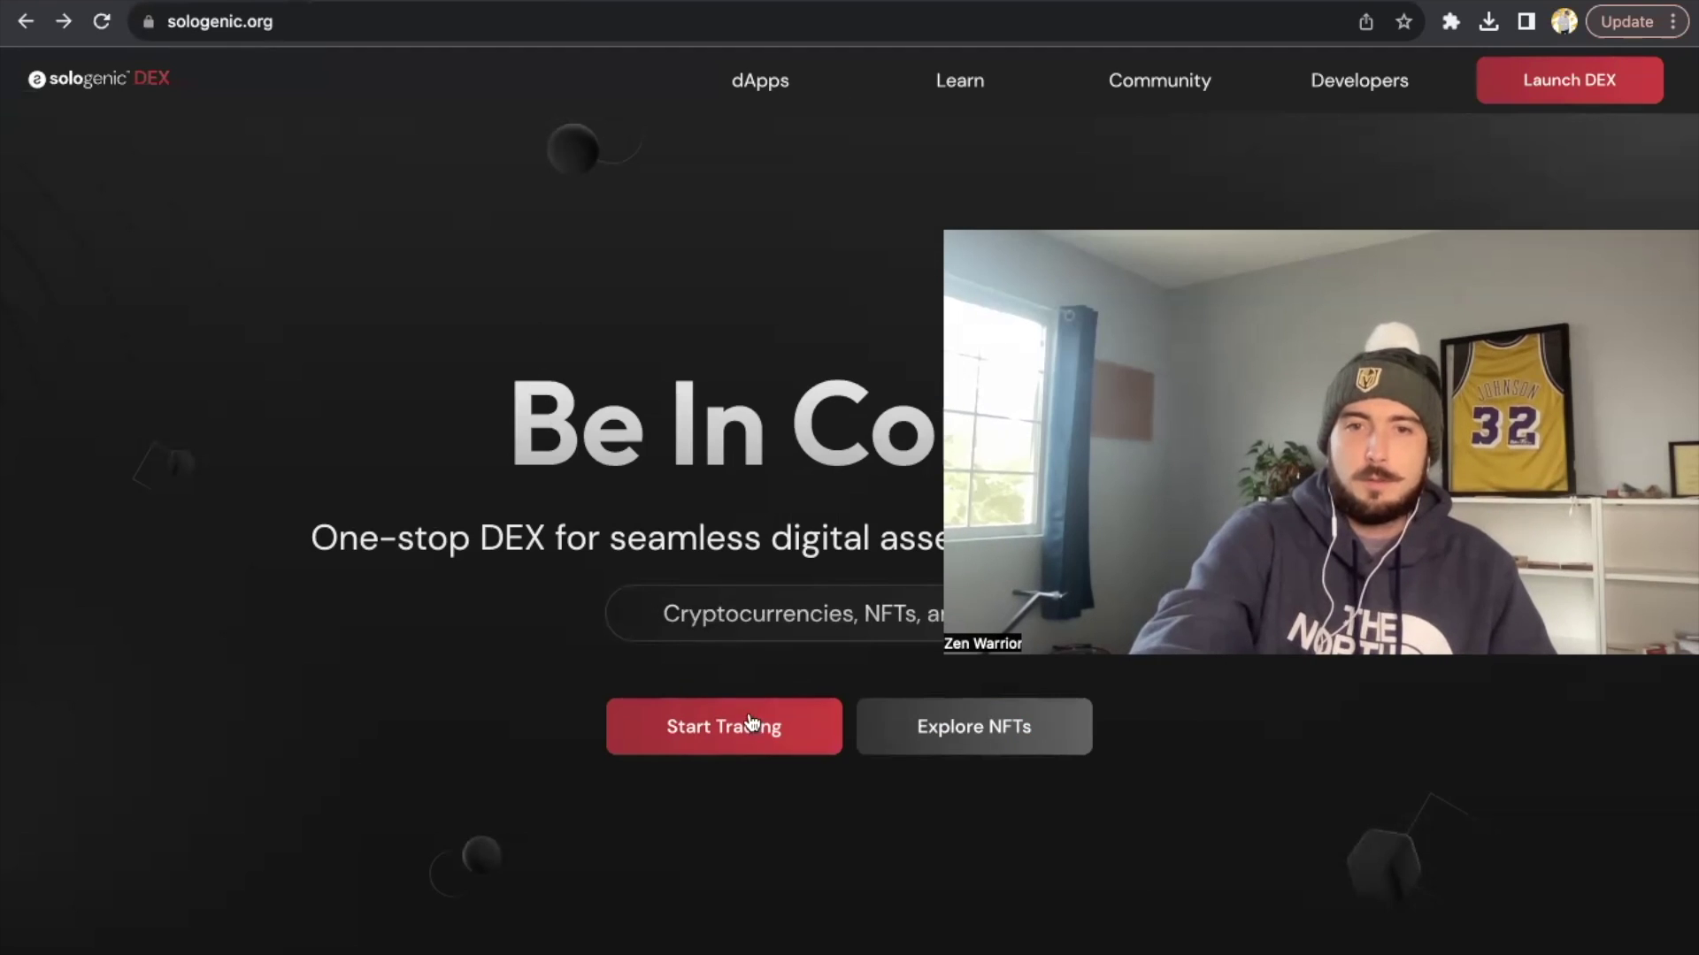
pyautogui.click(750, 727)
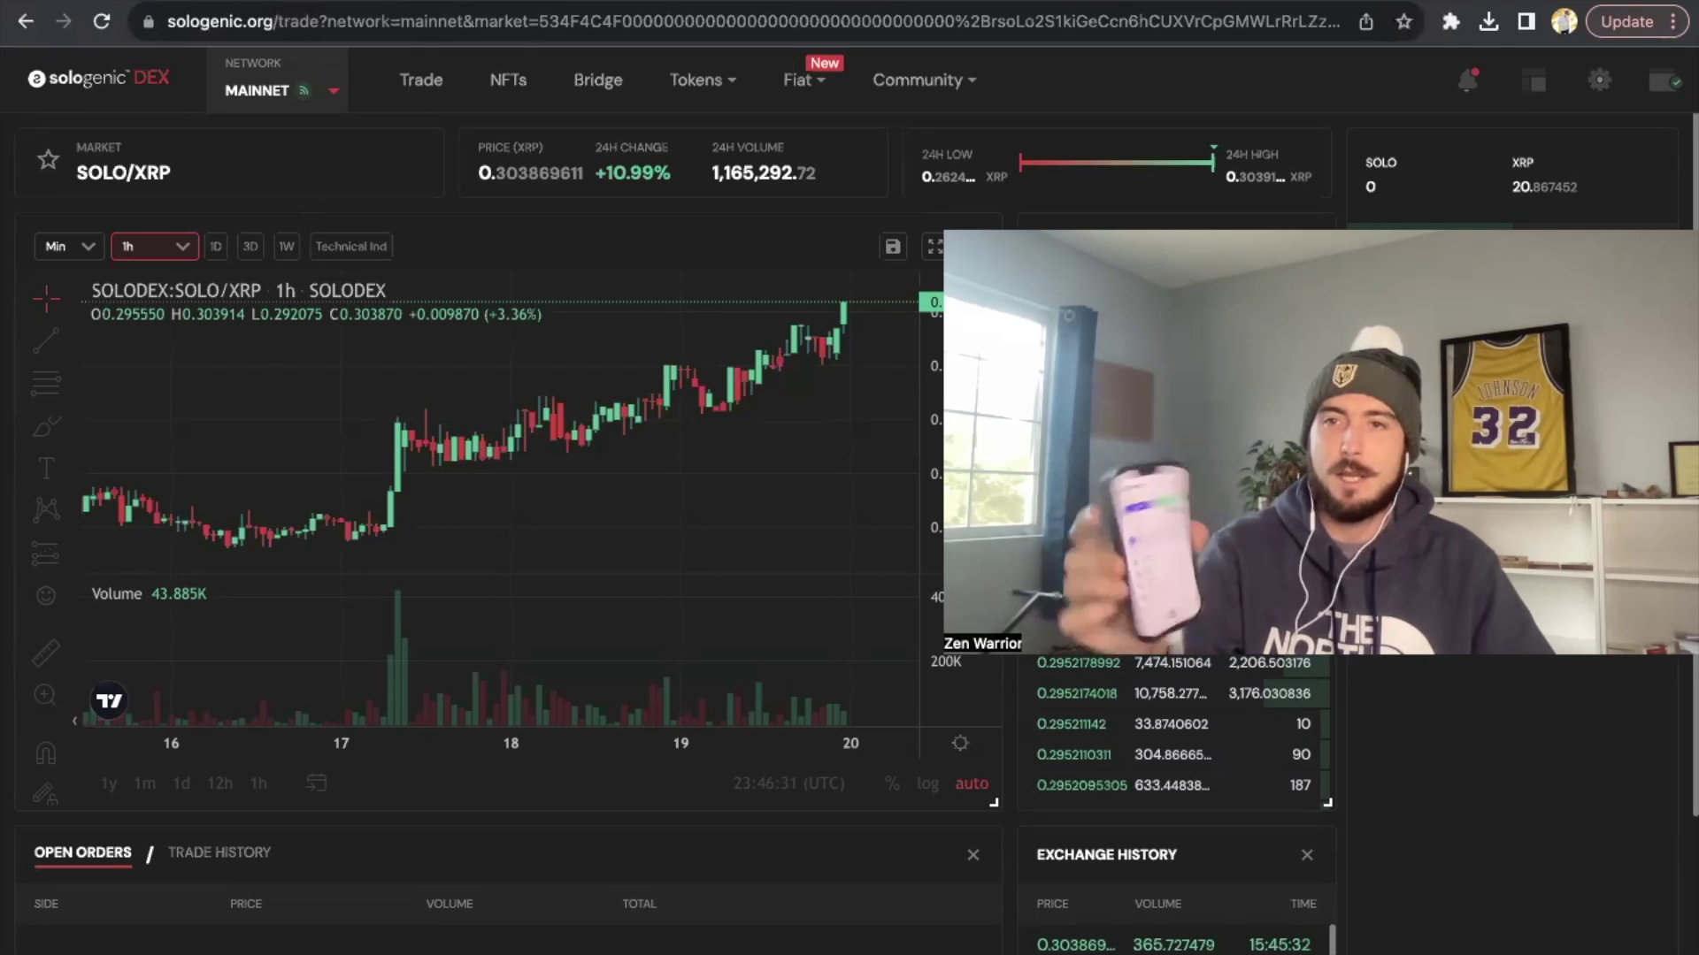
# Disconnect the current XUMM wallet and bring up the Connect Wallet options.
pyautogui.click(1664, 81)
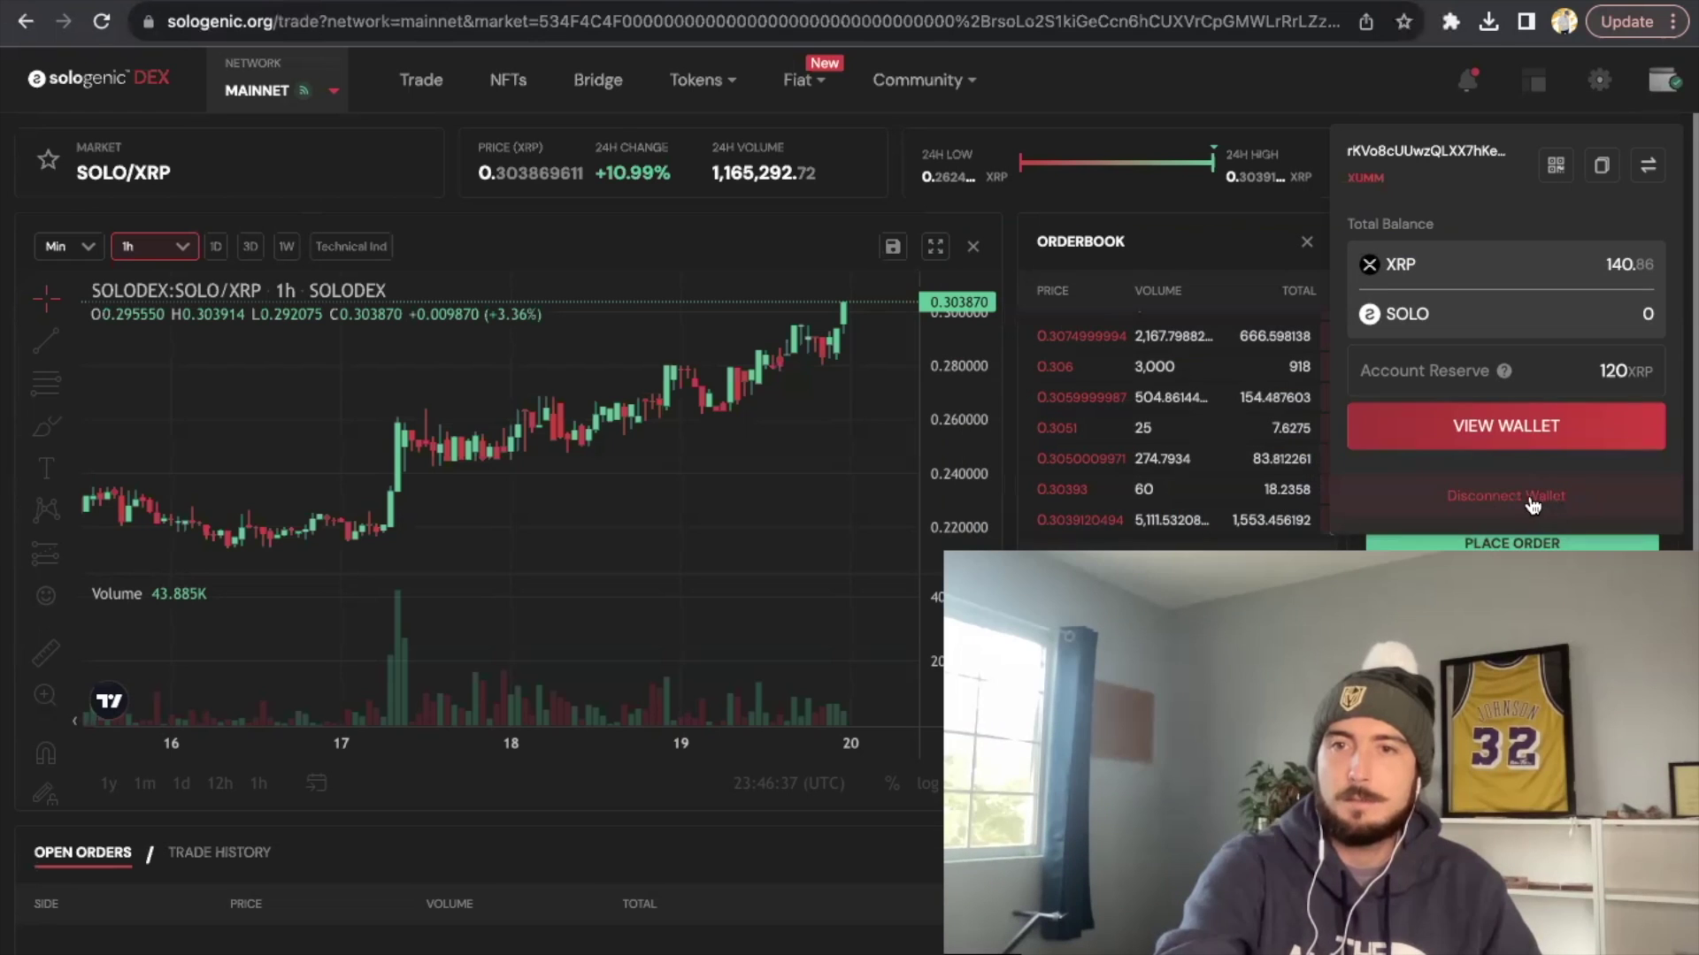
pyautogui.click(1530, 503)
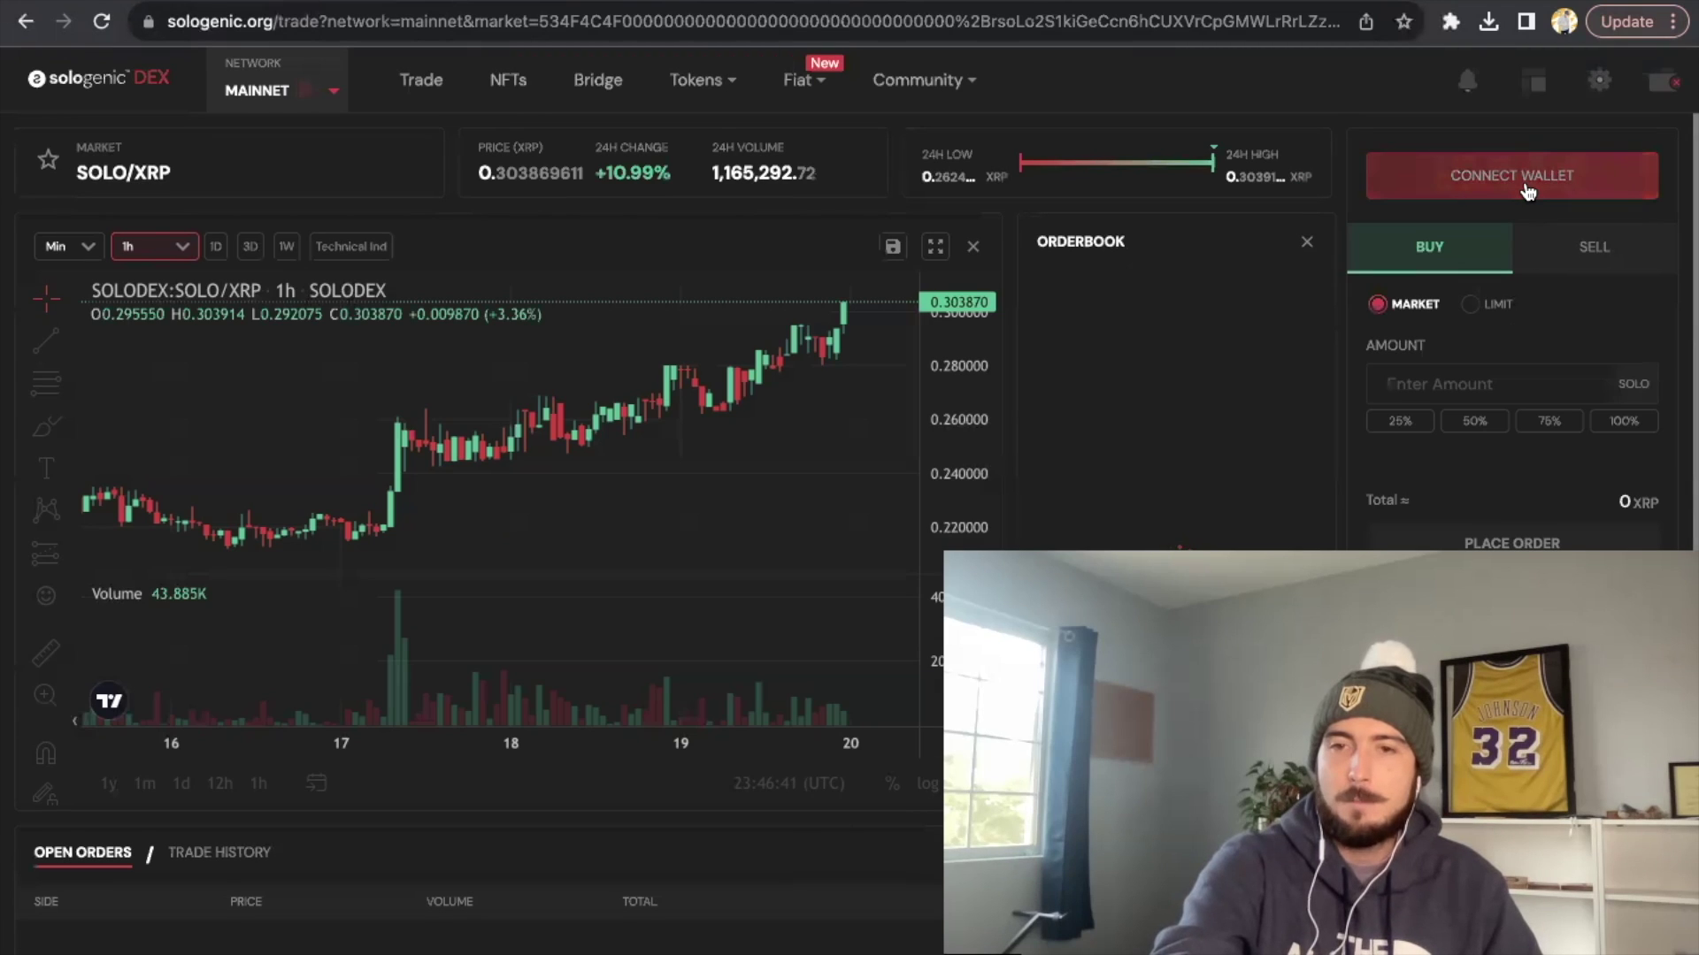
pyautogui.click(1528, 188)
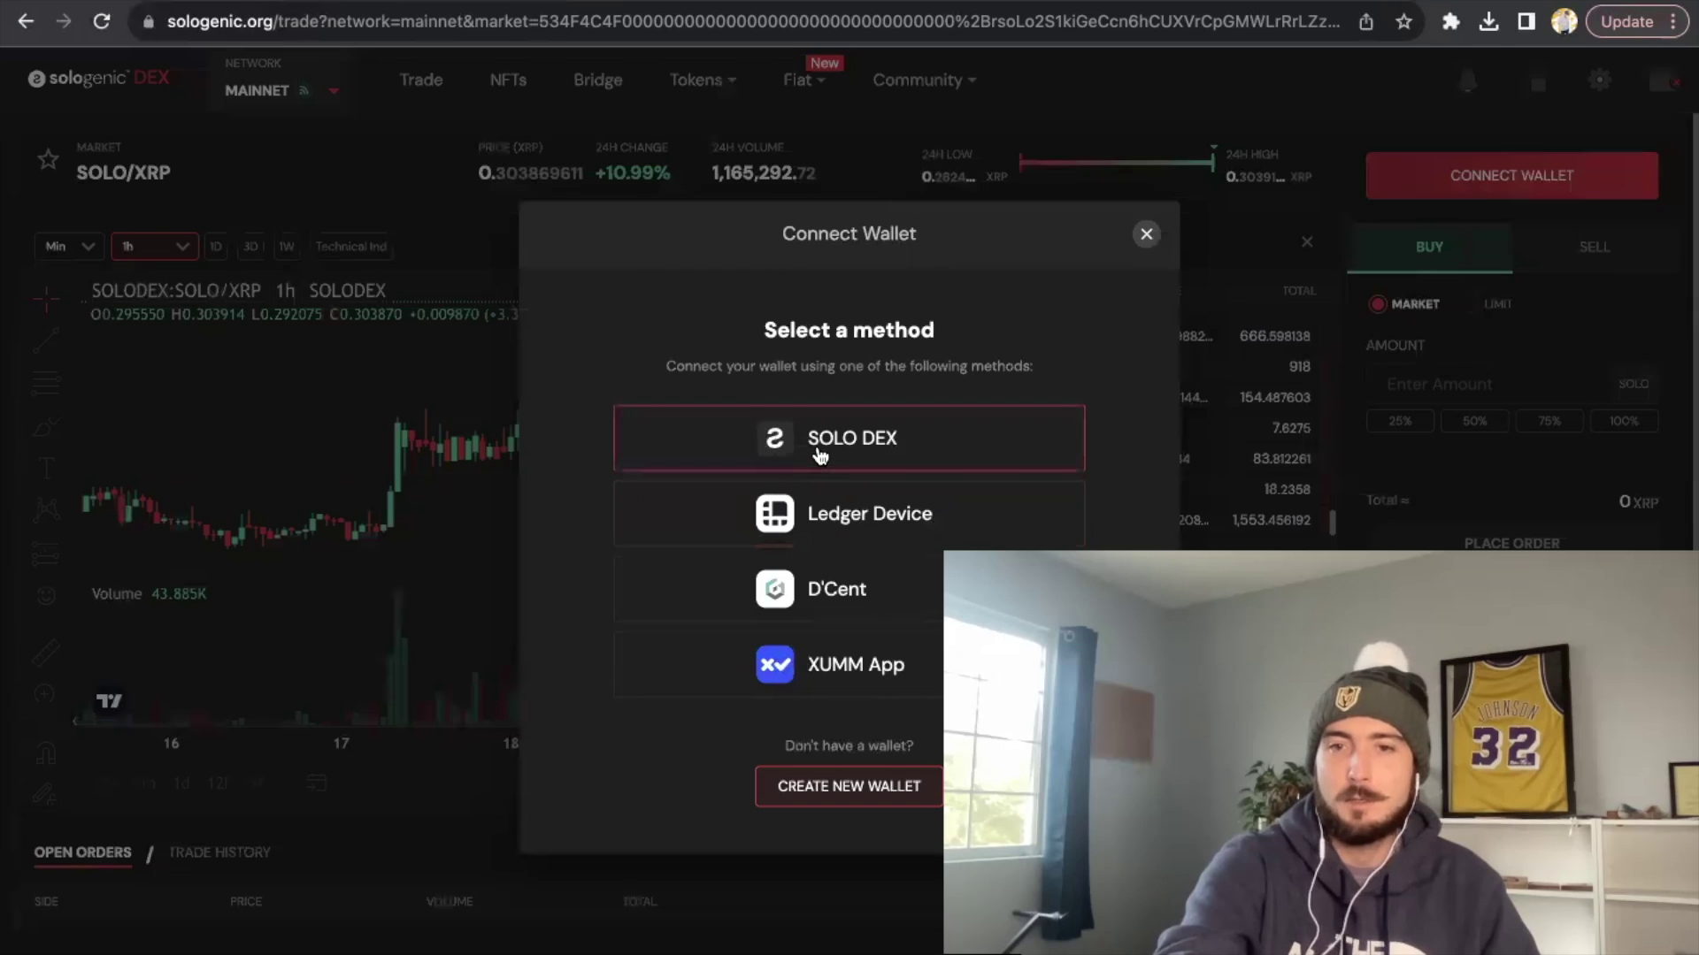
# Choose XUMM App and request the QR code to link the XUMM wallet.
pyautogui.click(836, 682)
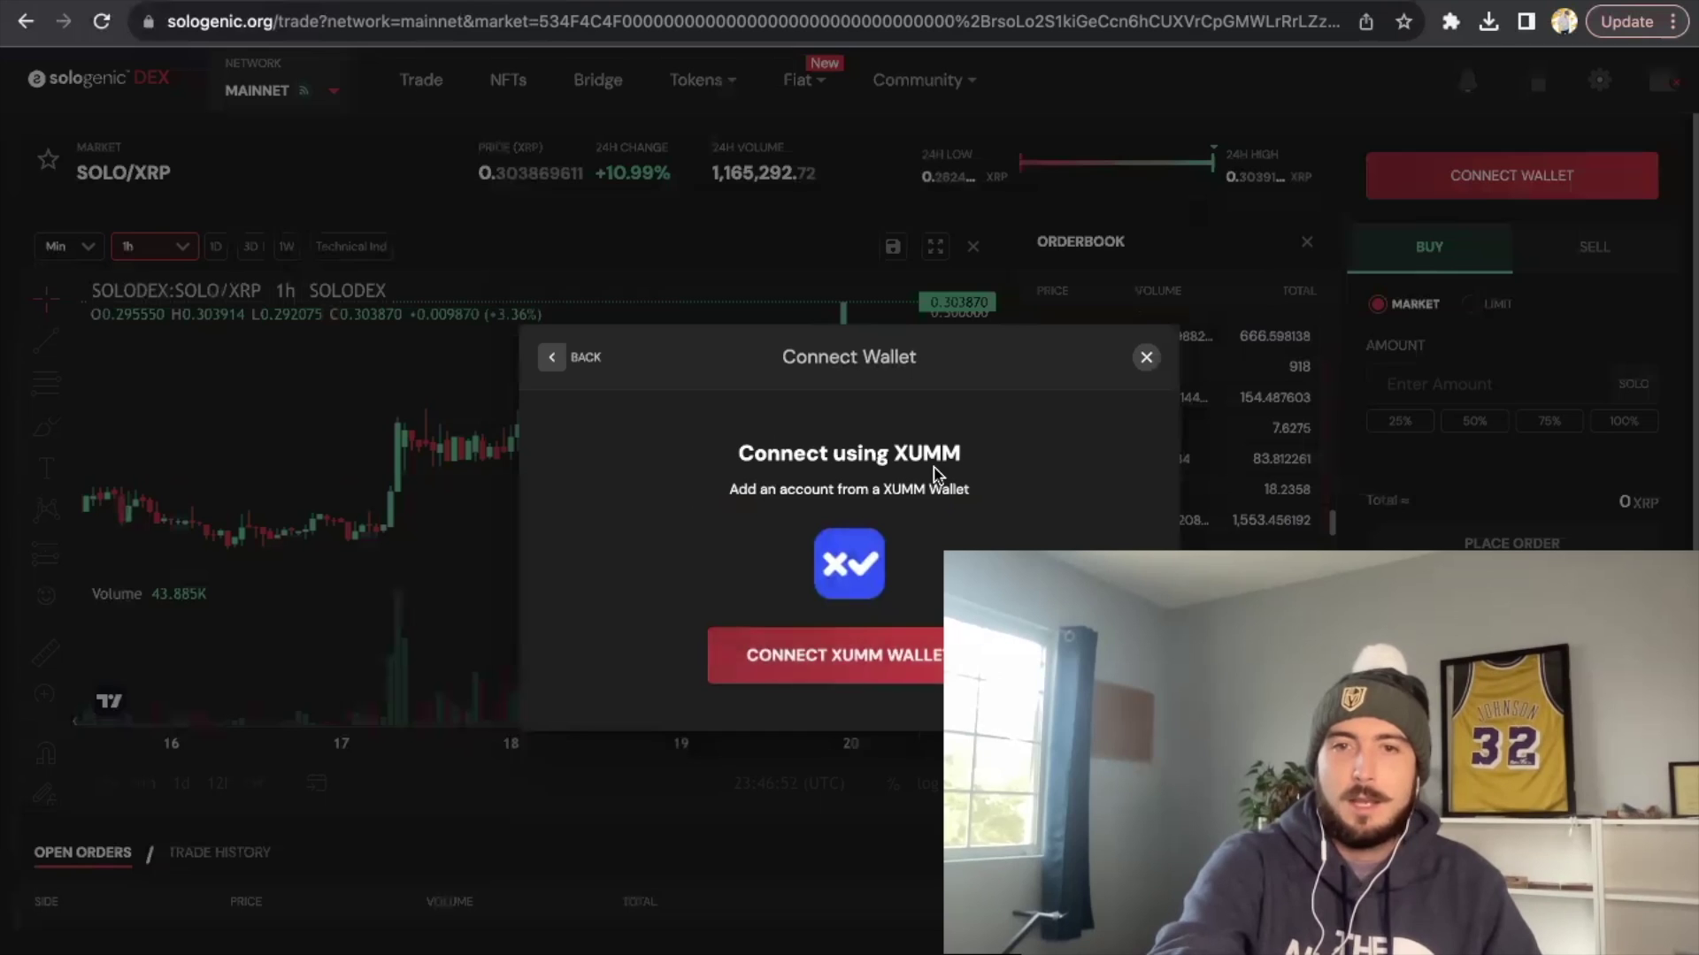
pyautogui.click(848, 646)
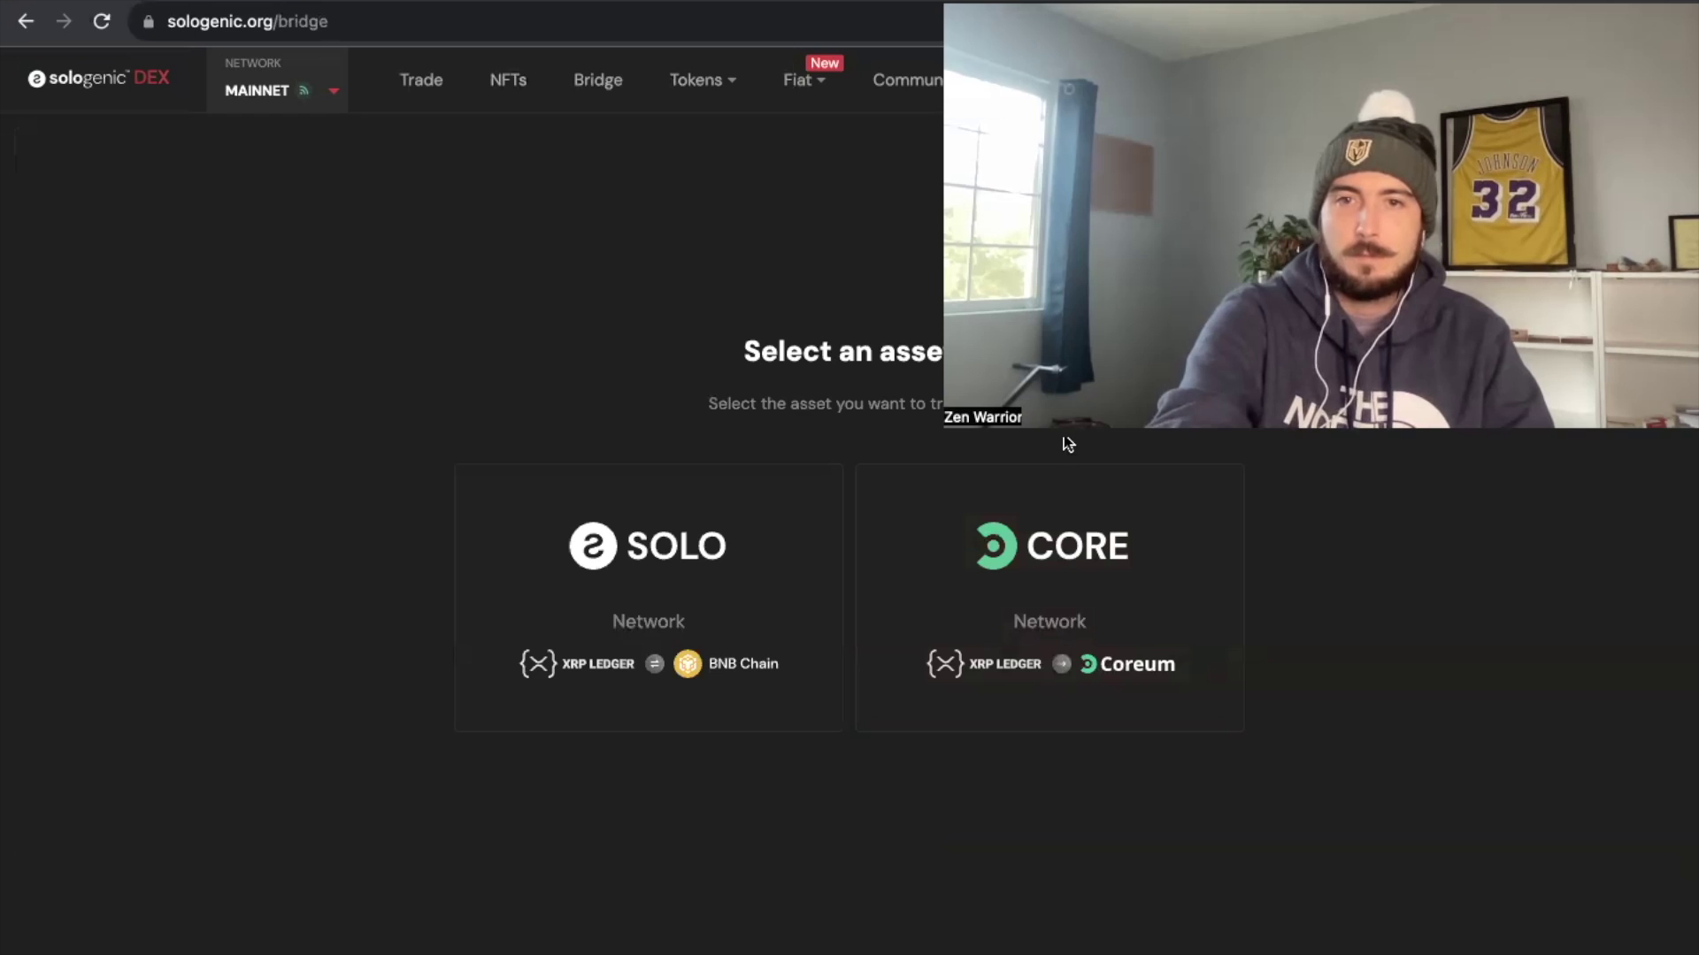
# Select CORE as the bridge asset and enter an amount of 5.
pyautogui.click(1032, 593)
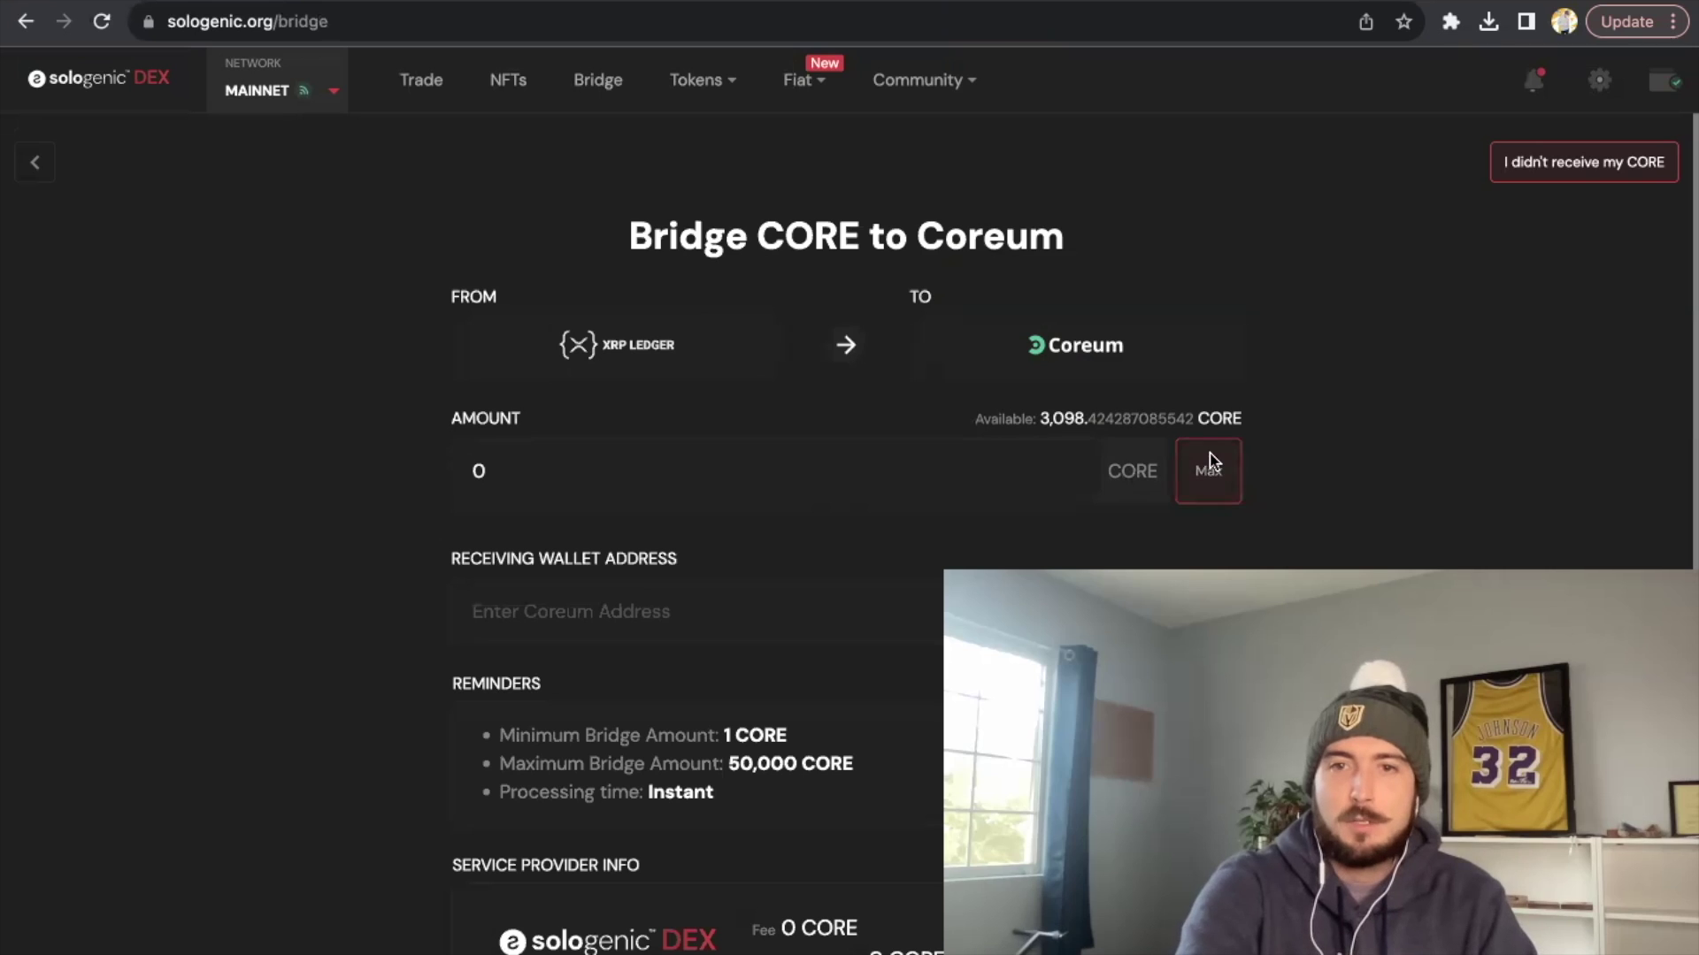
pyautogui.click(944, 470)
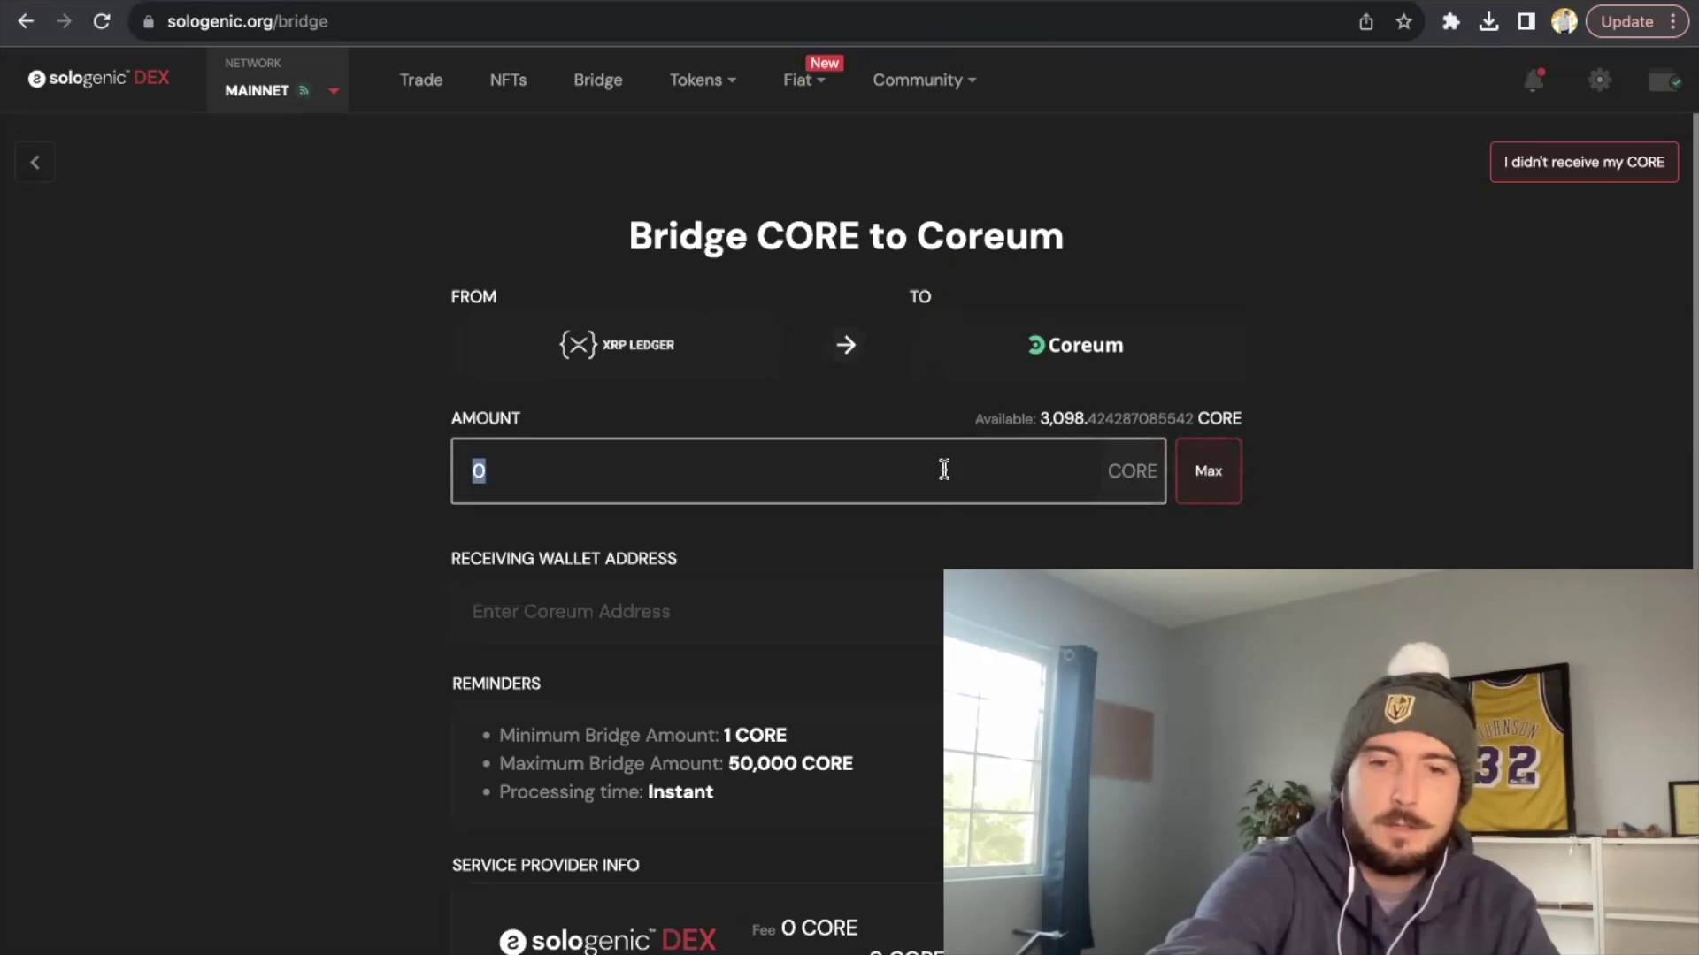
pyautogui.write('5')
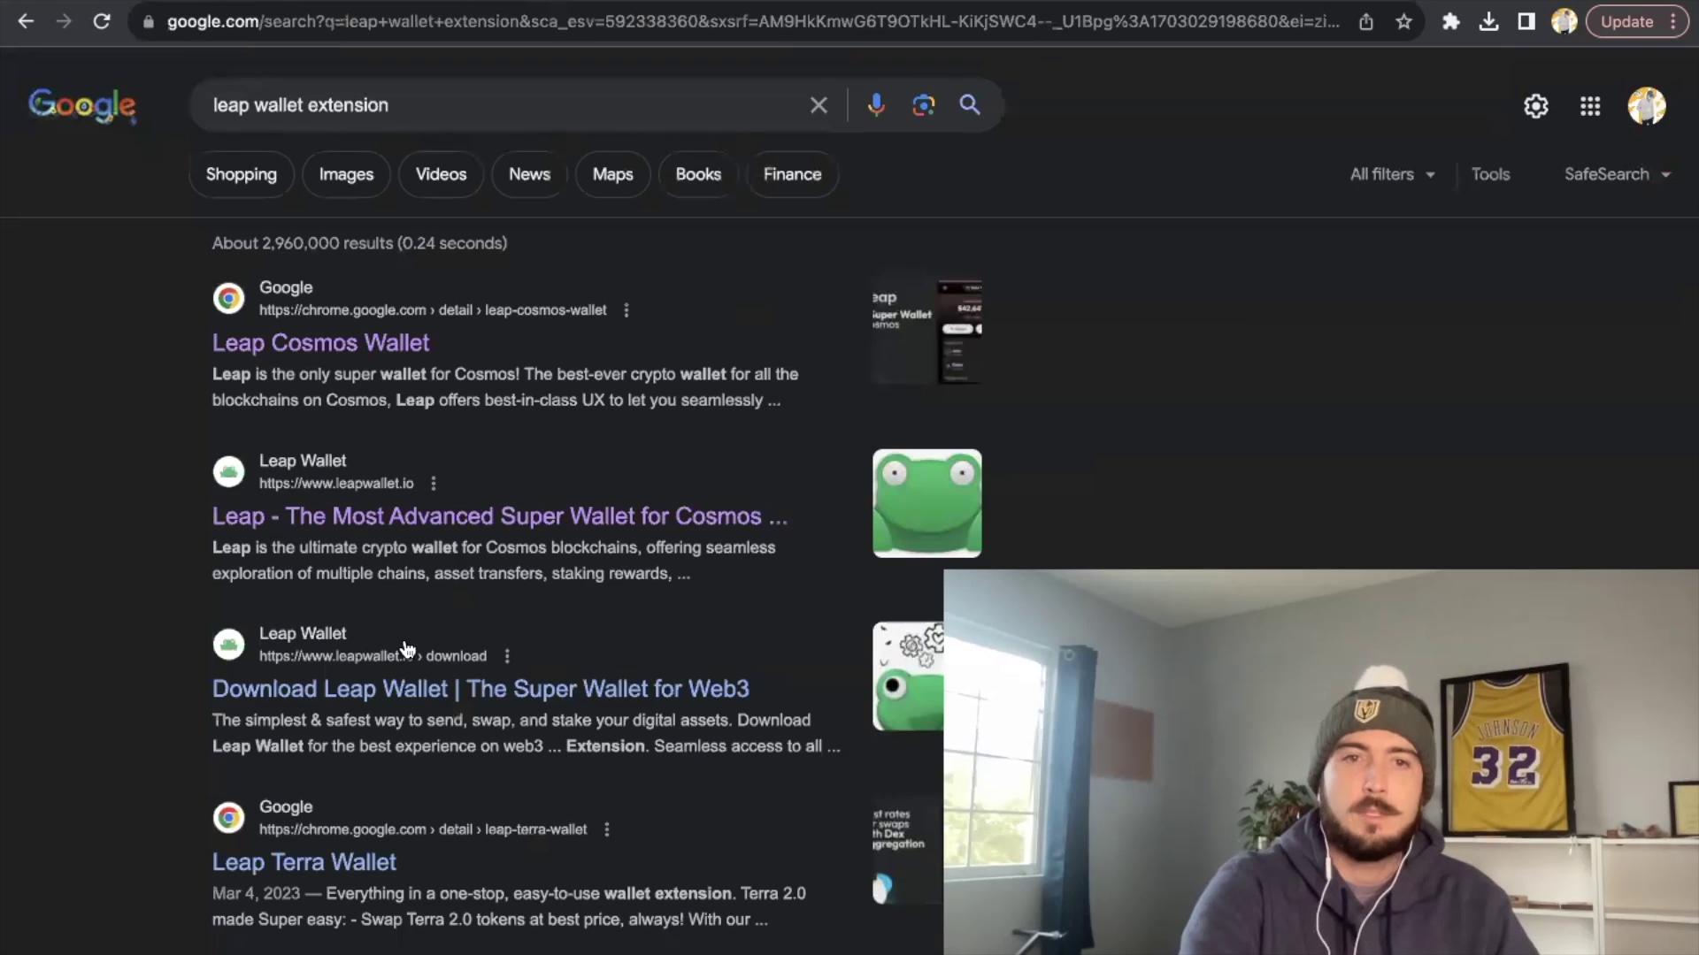
# Open the Leap Cosmos Wallet result from chrome.google.com.
pyautogui.click(363, 351)
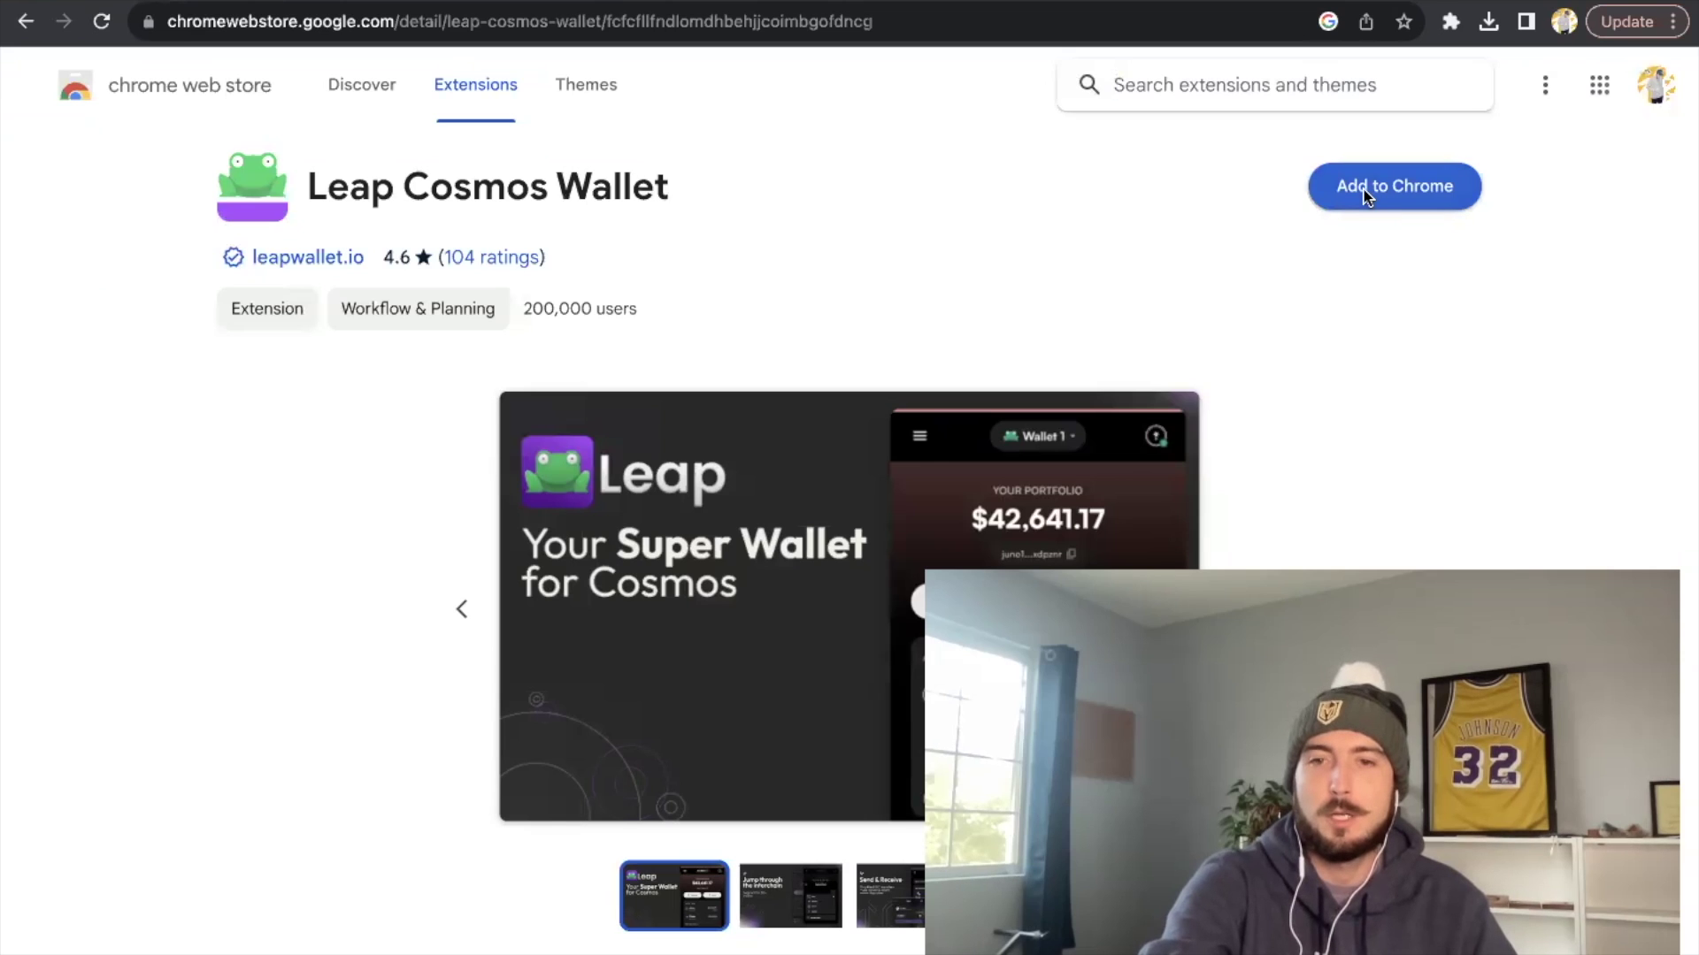
# Add the Leap Cosmos Wallet extension to Chrome and confirm the installation.
pyautogui.click(1407, 191)
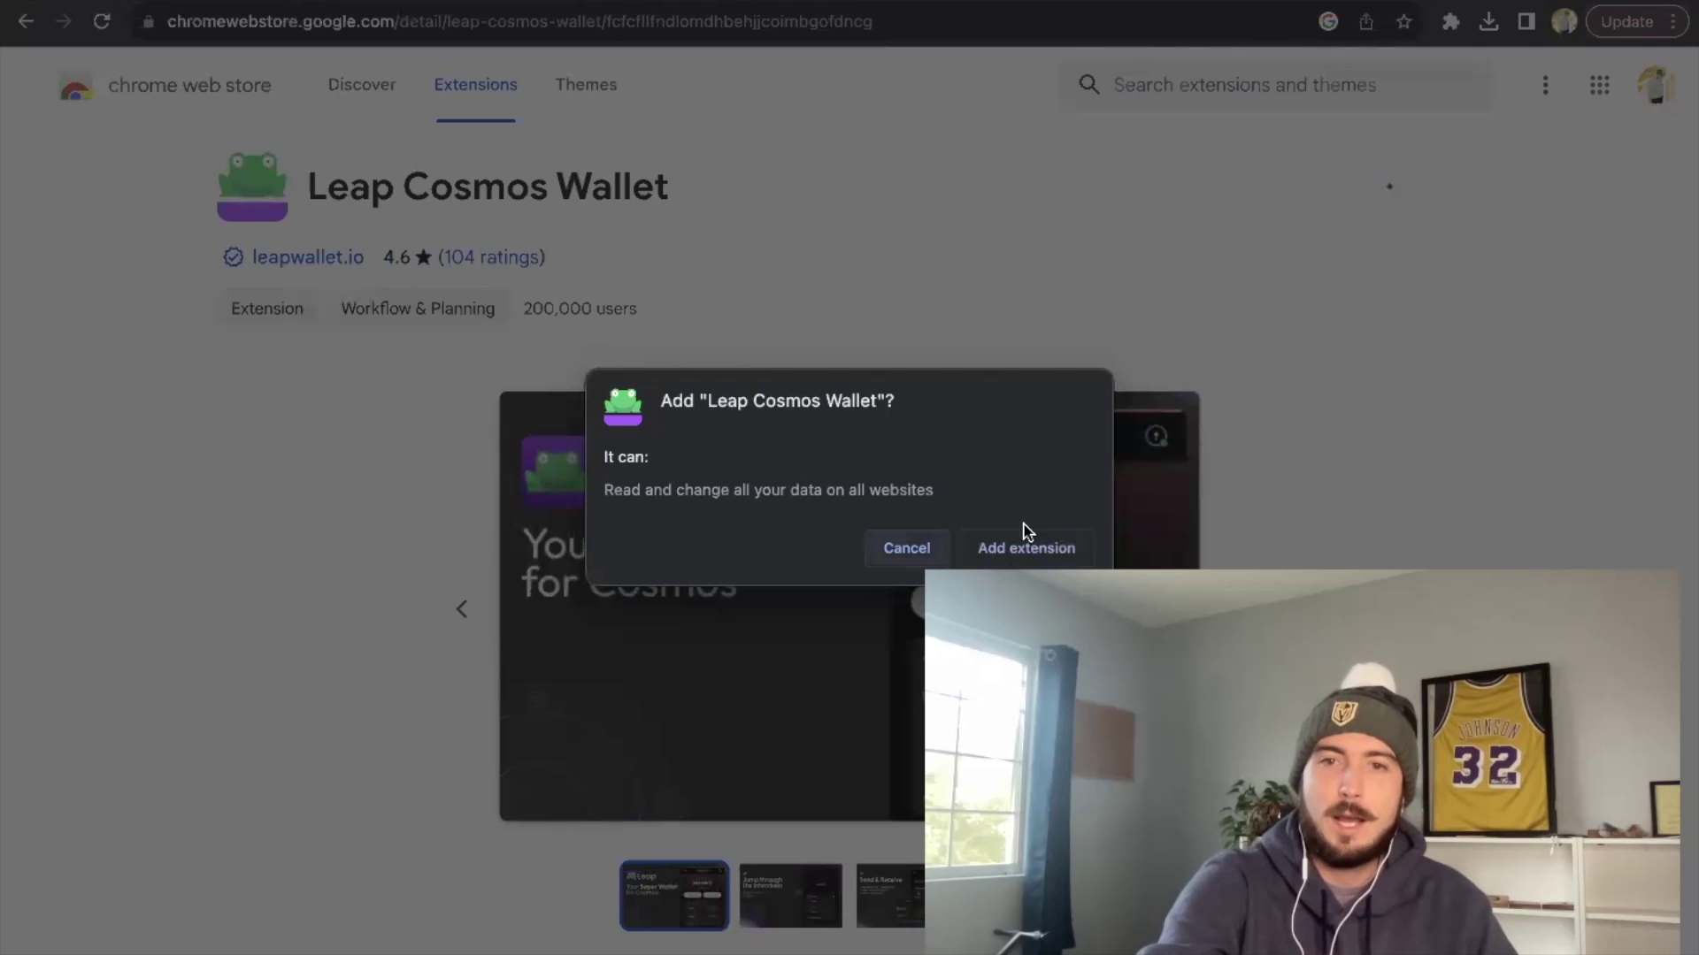
pyautogui.click(1048, 549)
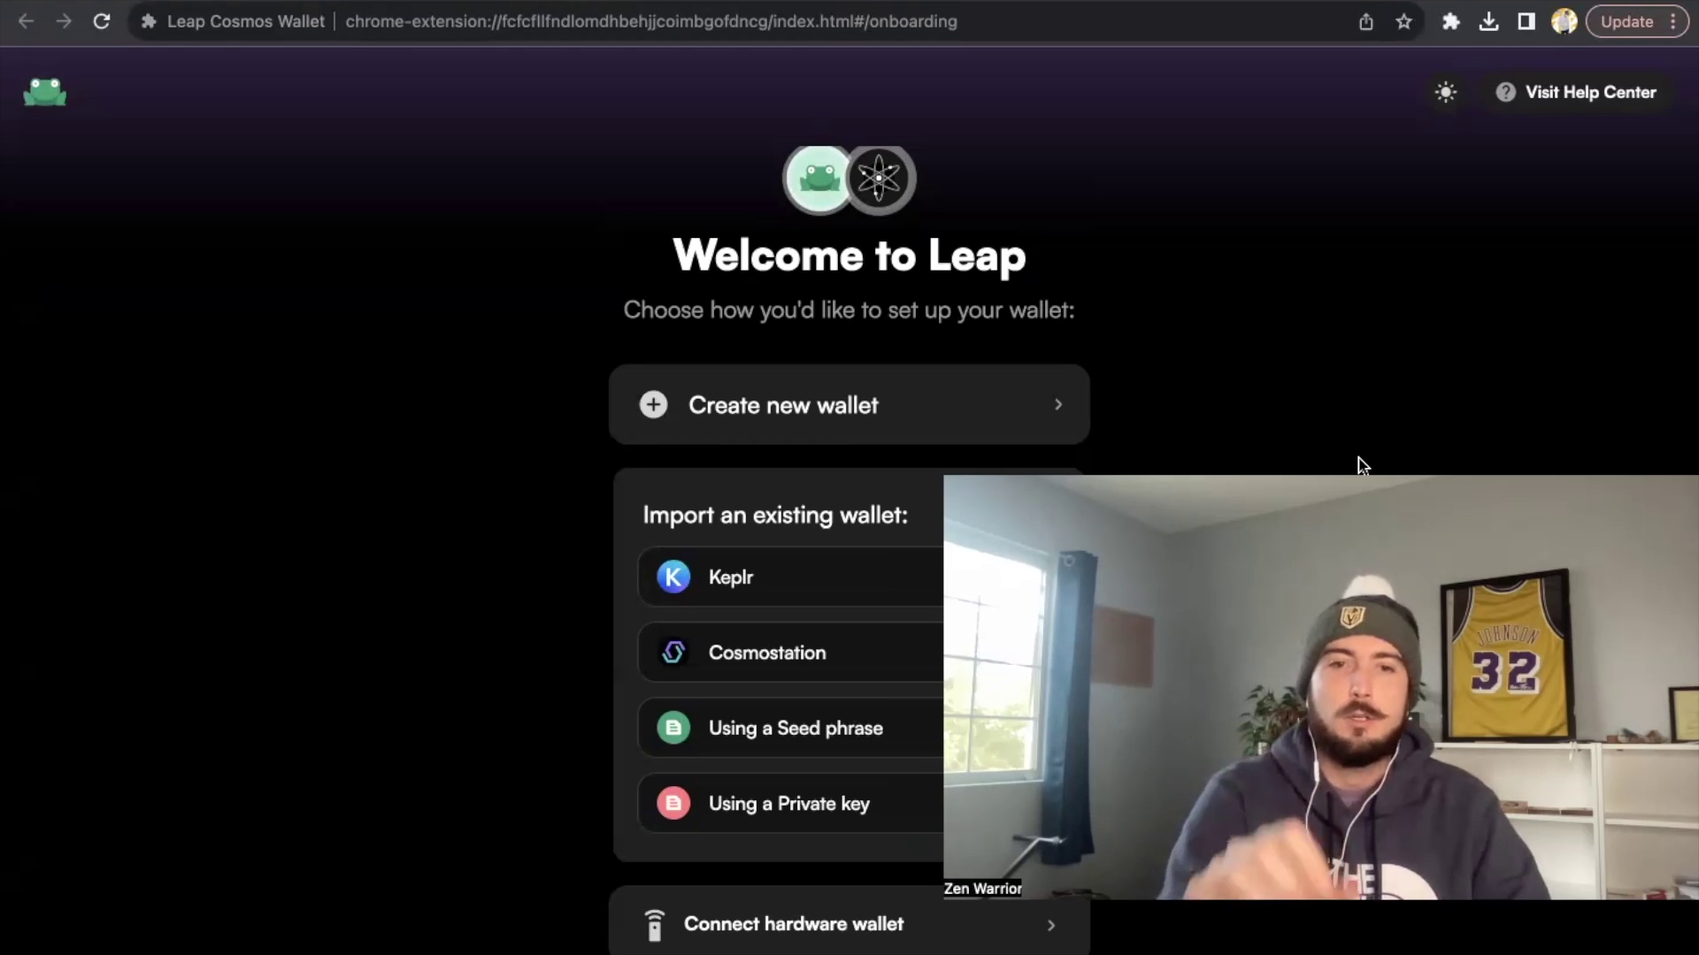
# Back out of hardware-wallet setup and choose Create new wallet instead.
pyautogui.click(900, 929)
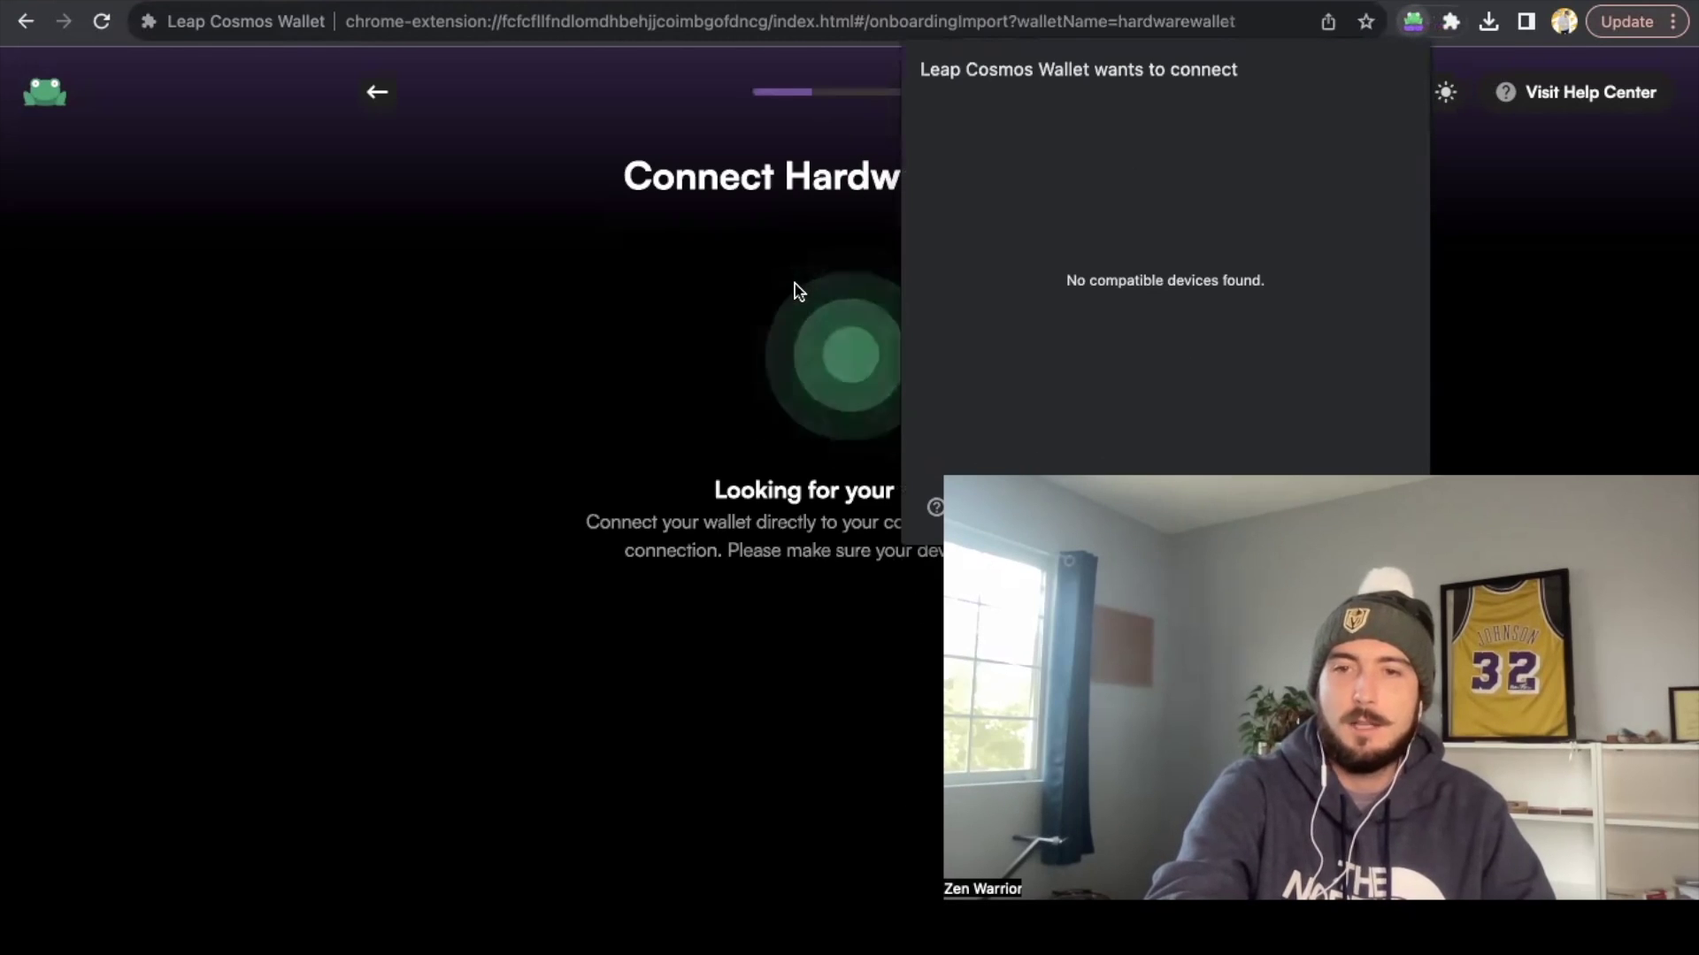
pyautogui.click(376, 90)
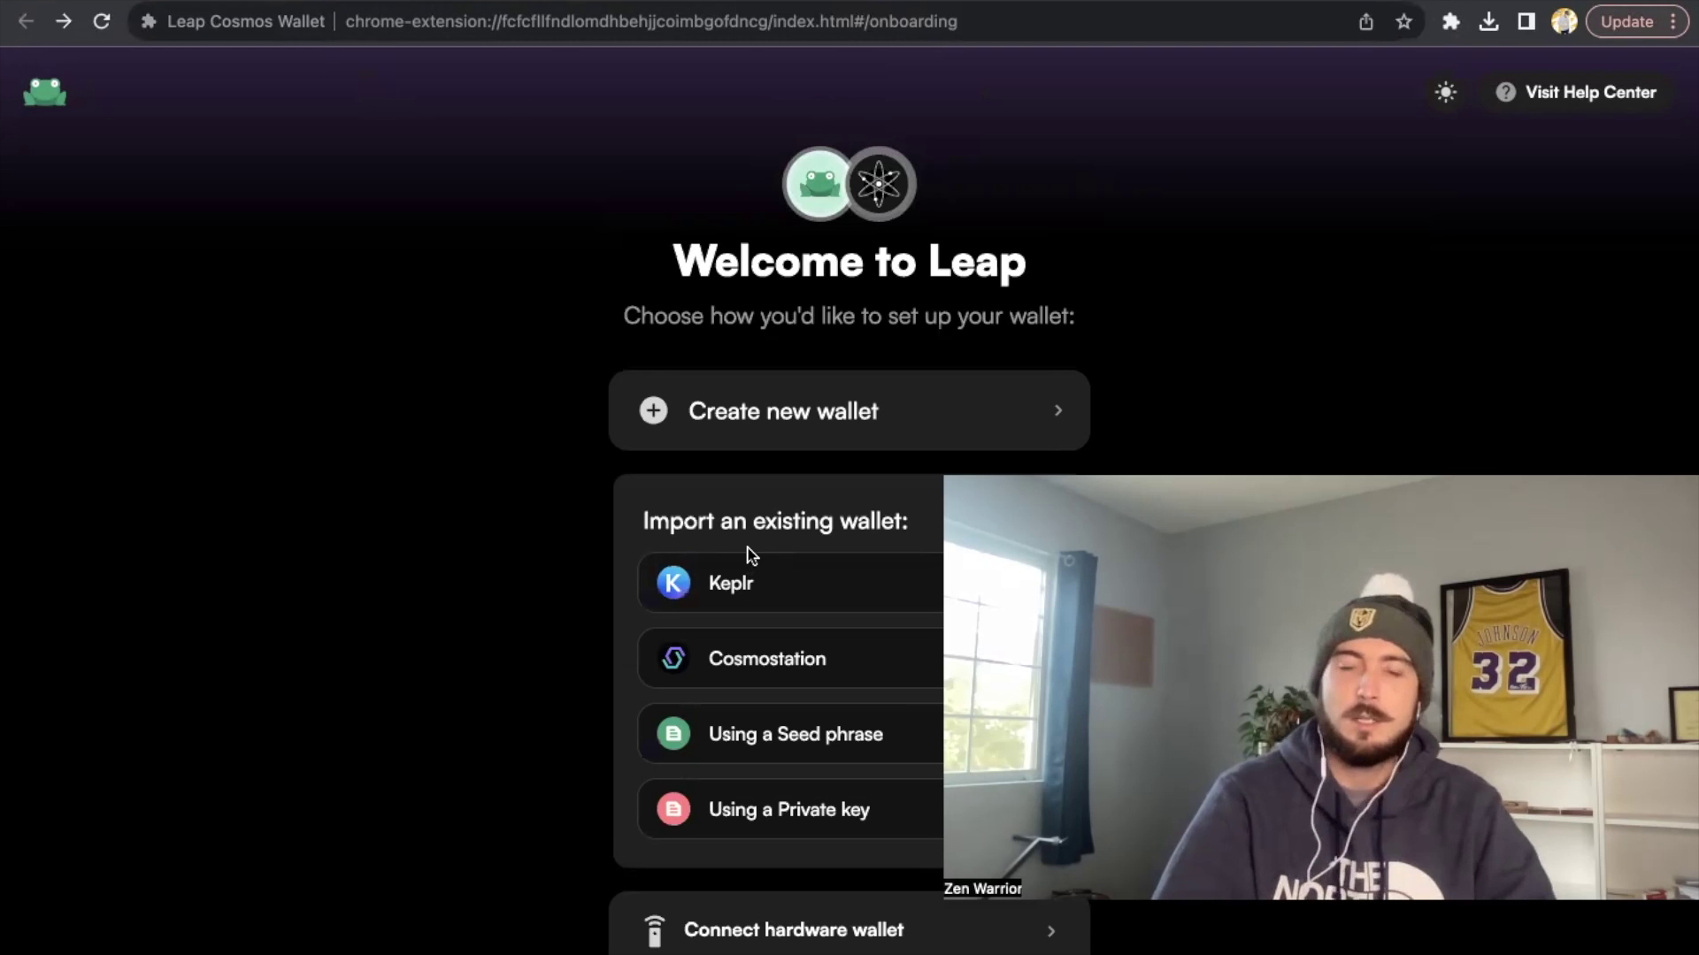
pyautogui.click(803, 431)
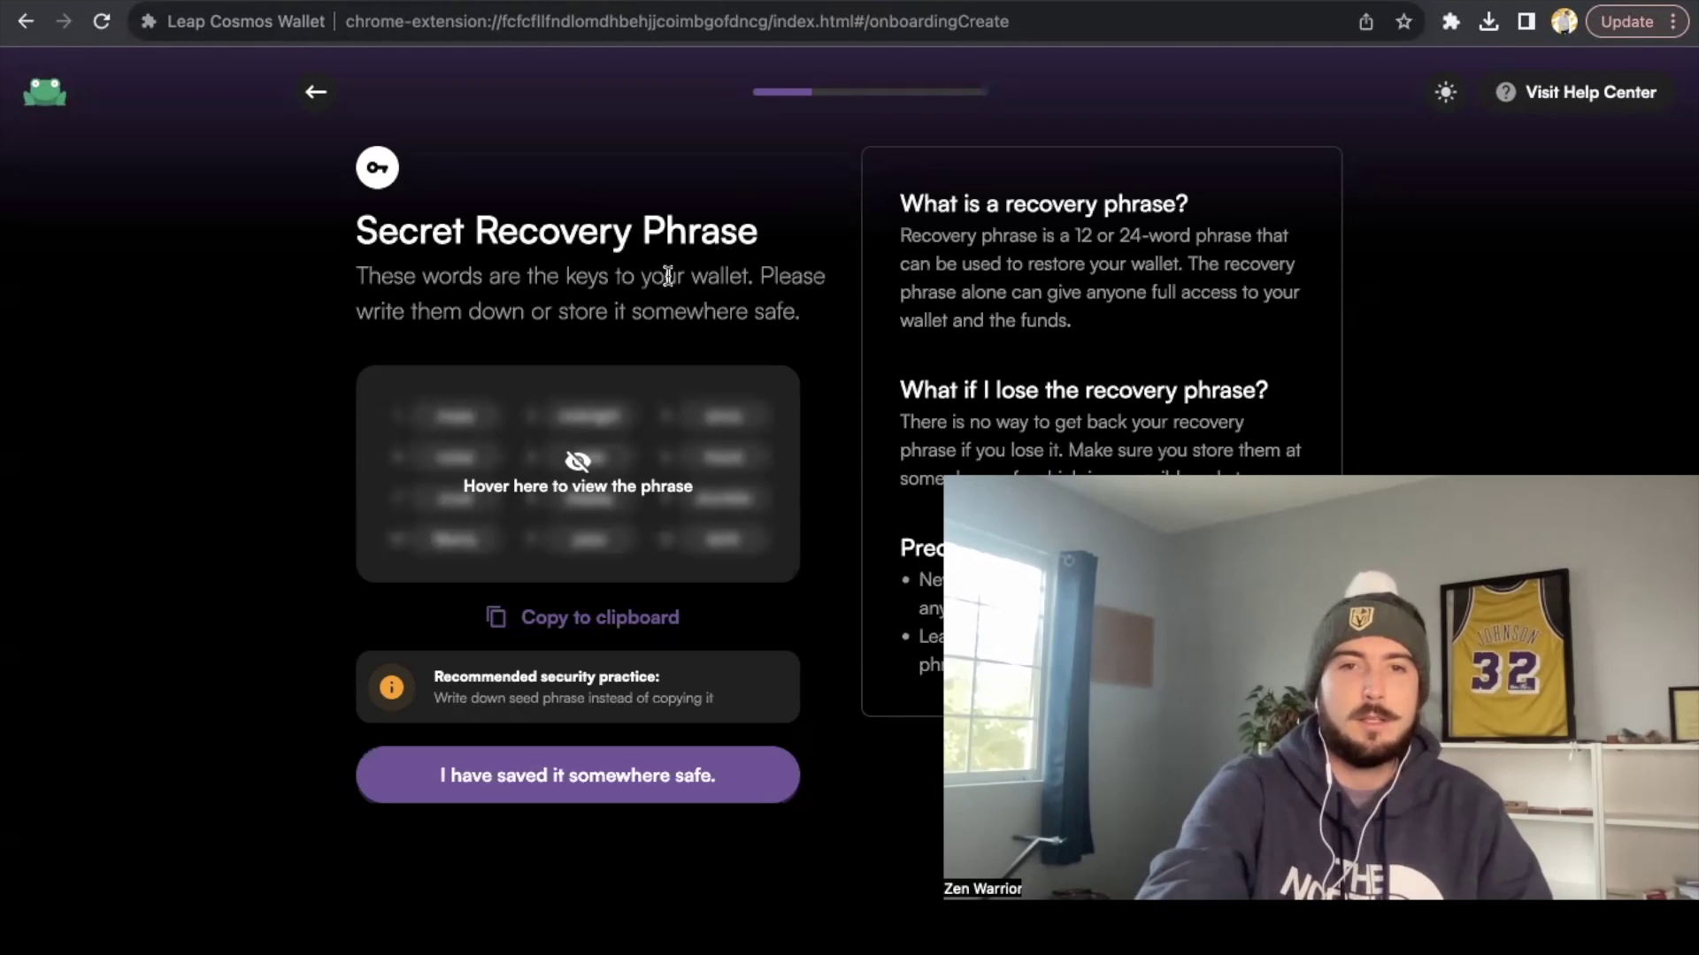
# Reveal the 12-word recovery phrase, copy it to the clipboard, and confirm it's saved.
pyautogui.moveTo(587, 465)
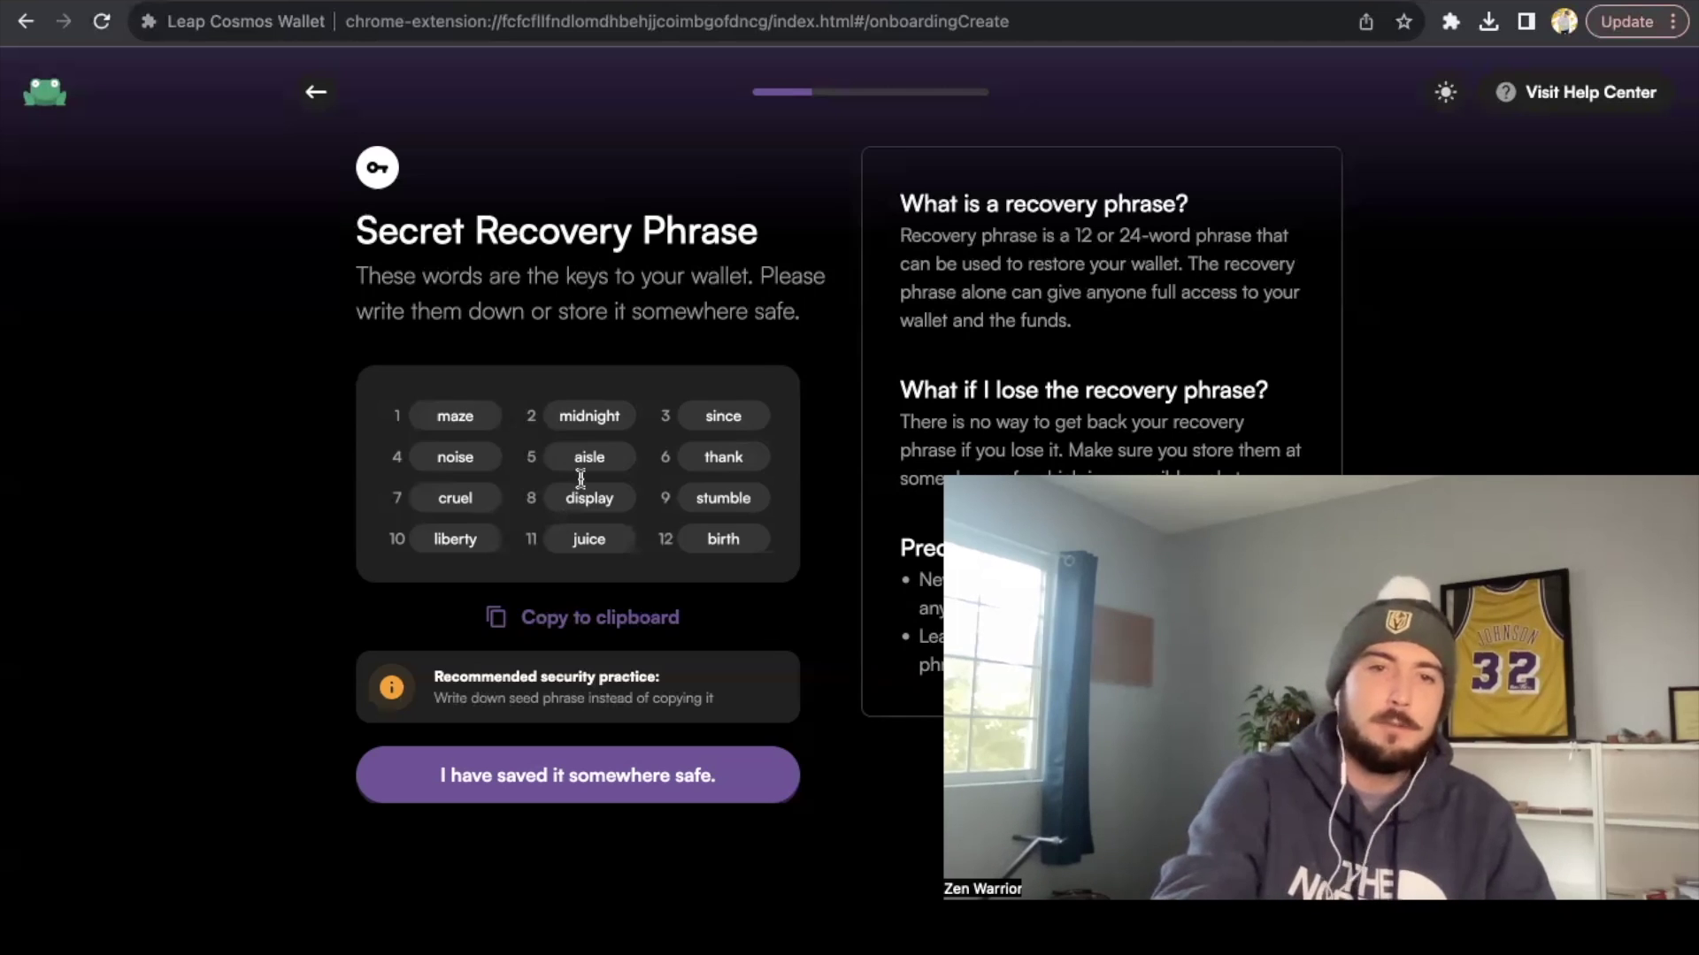
pyautogui.click(590, 623)
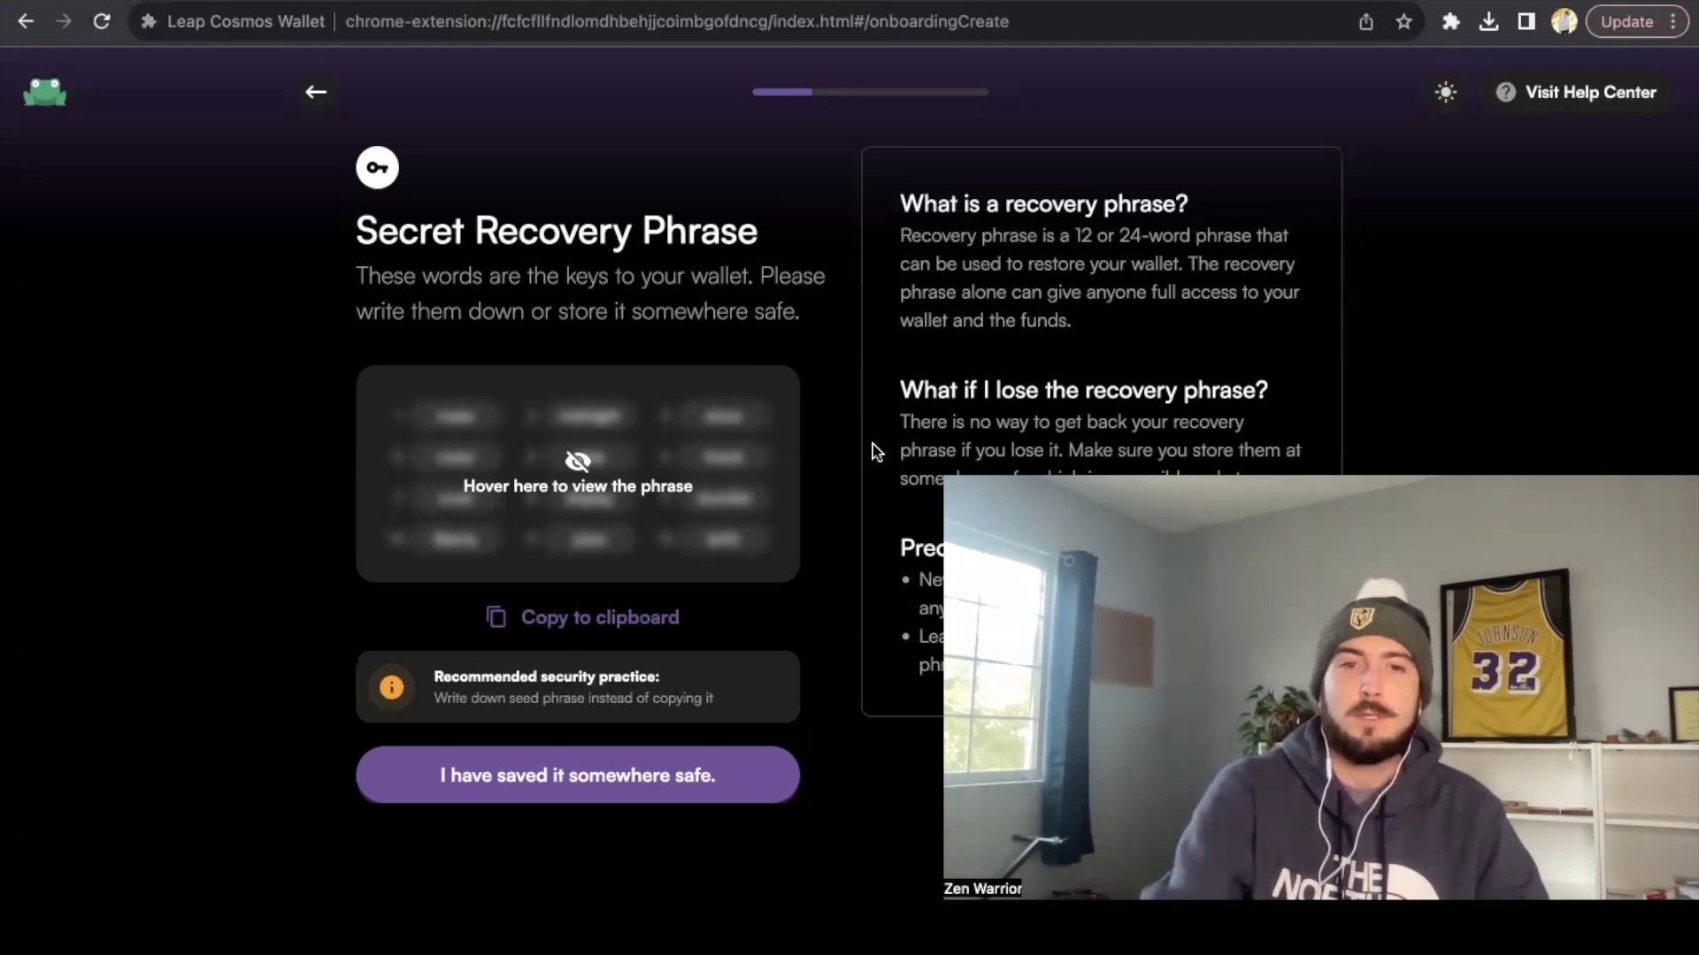
pyautogui.click(593, 782)
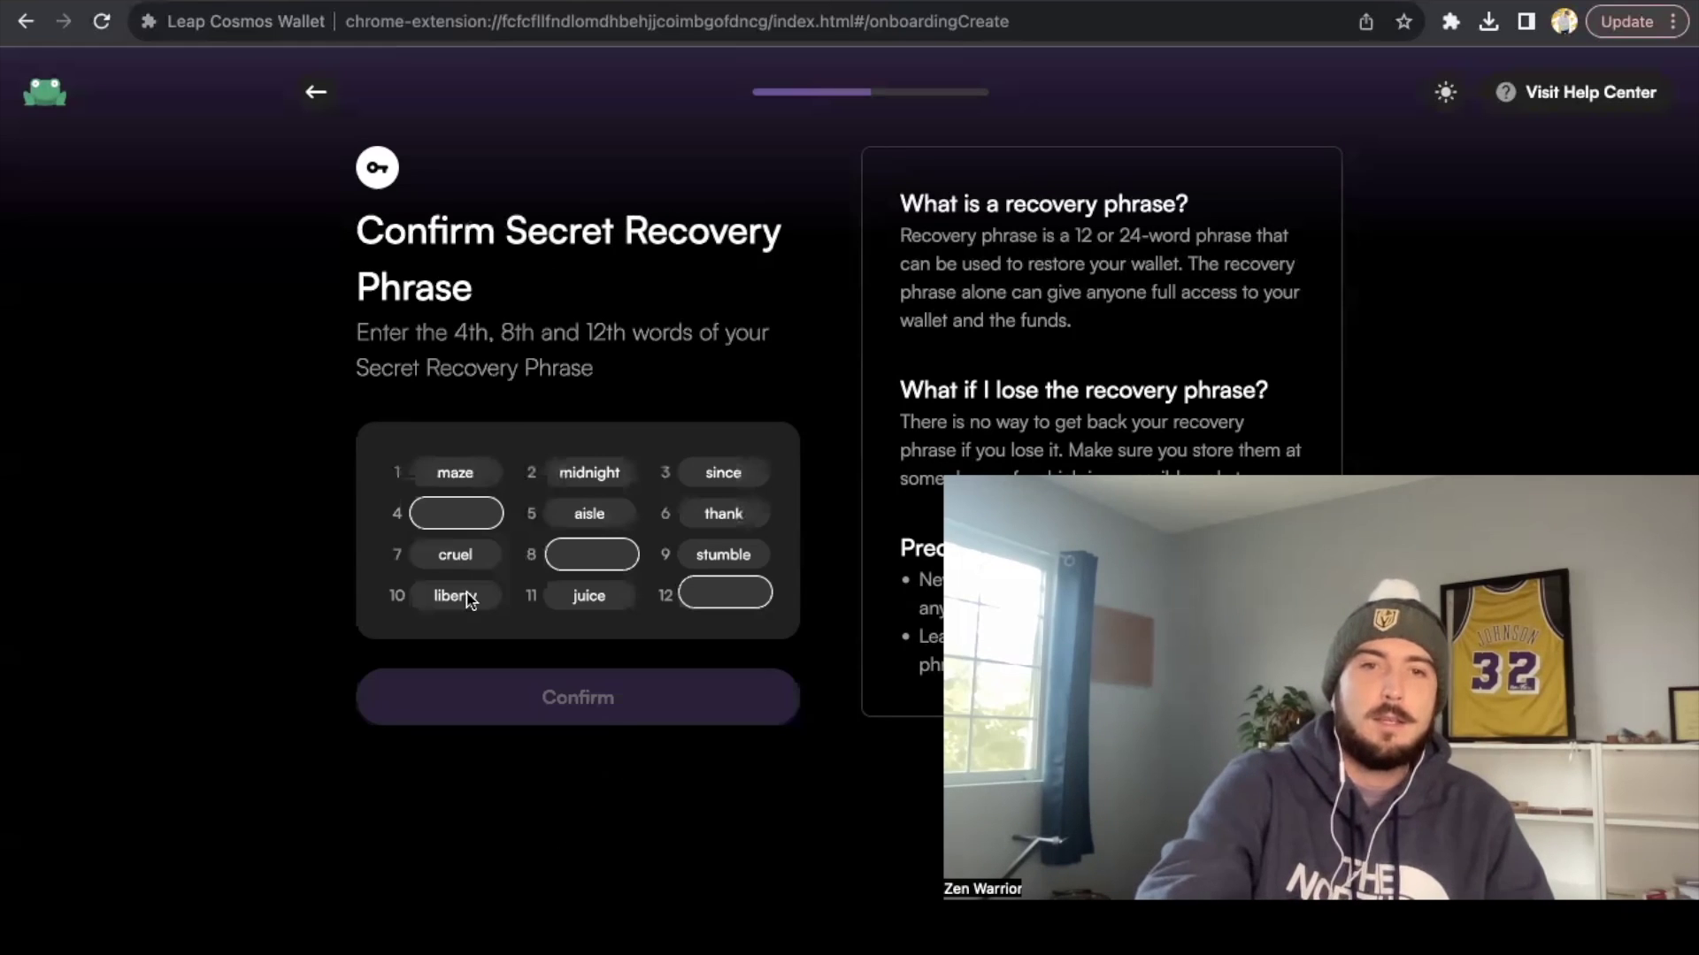
# Return to the recovery phrase twice before proceeding to the word confirmation.
pyautogui.click(312, 93)
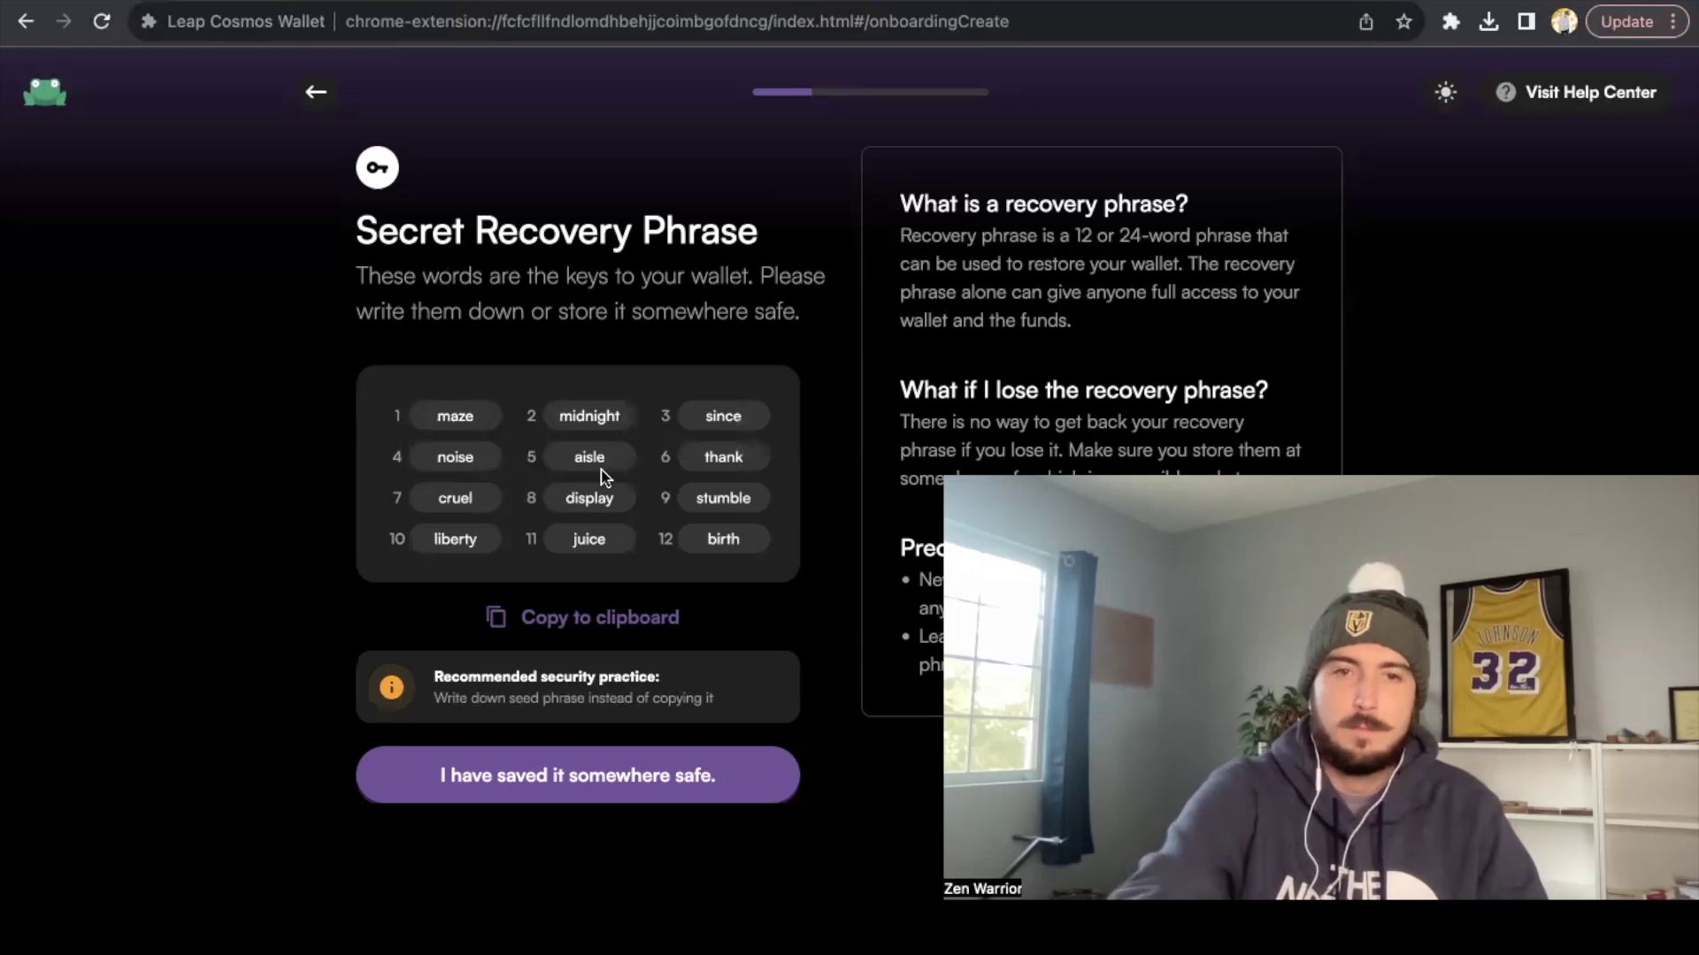
pyautogui.click(626, 779)
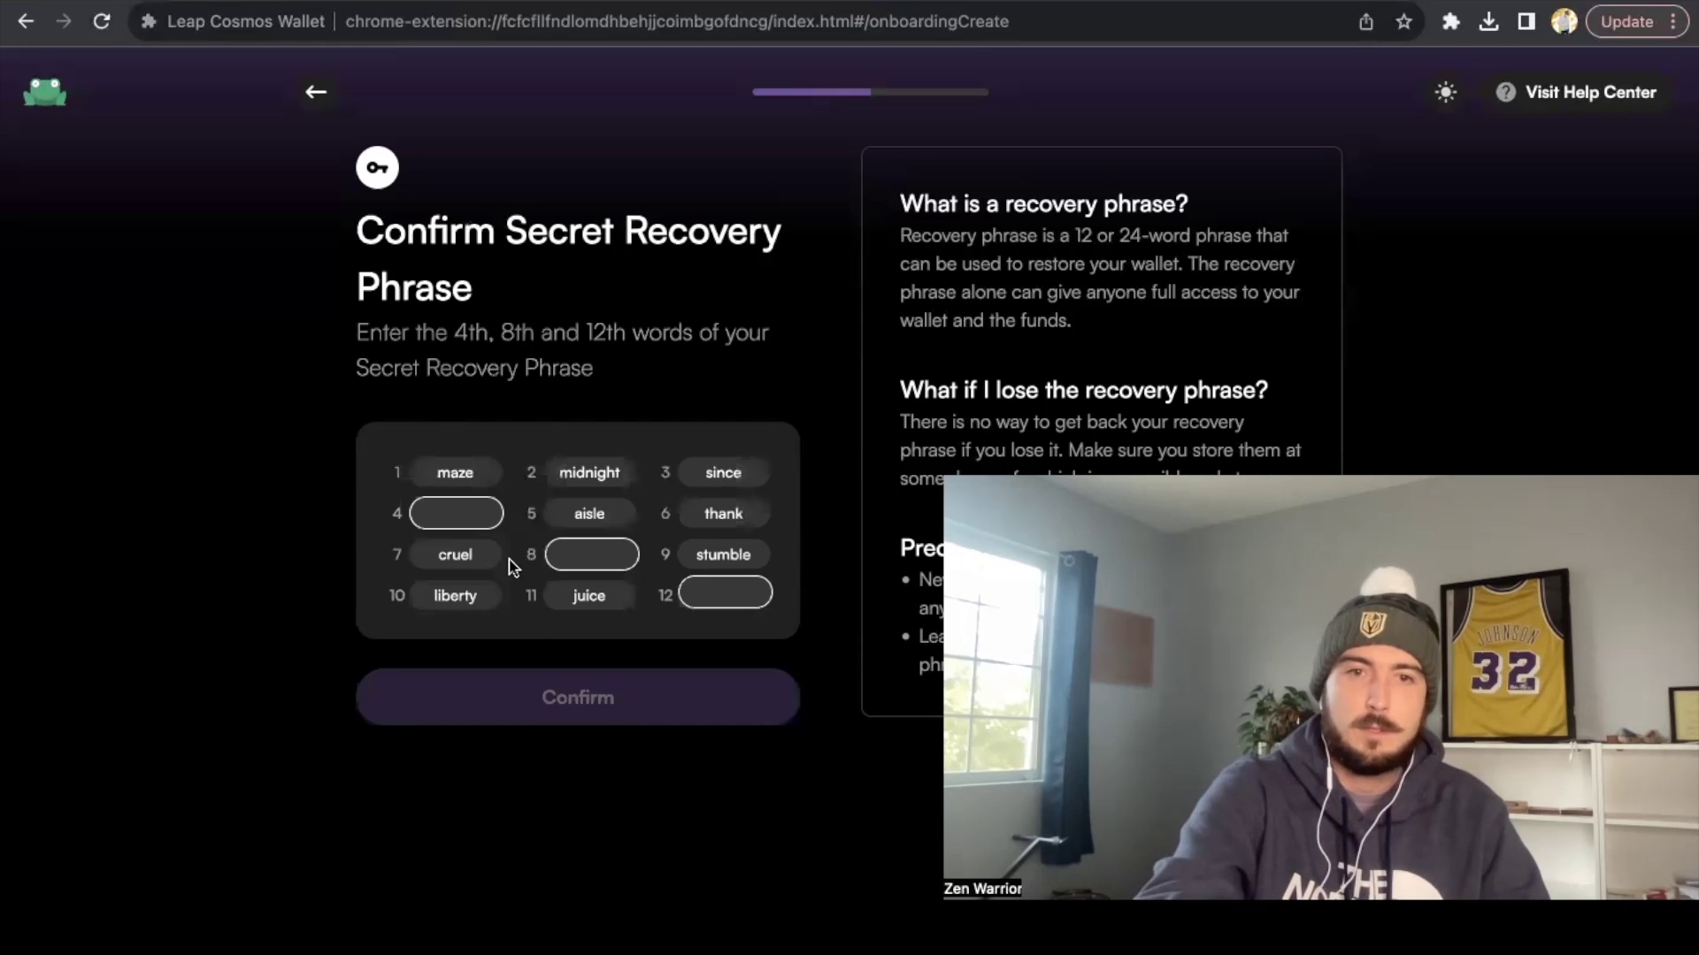
pyautogui.click(316, 92)
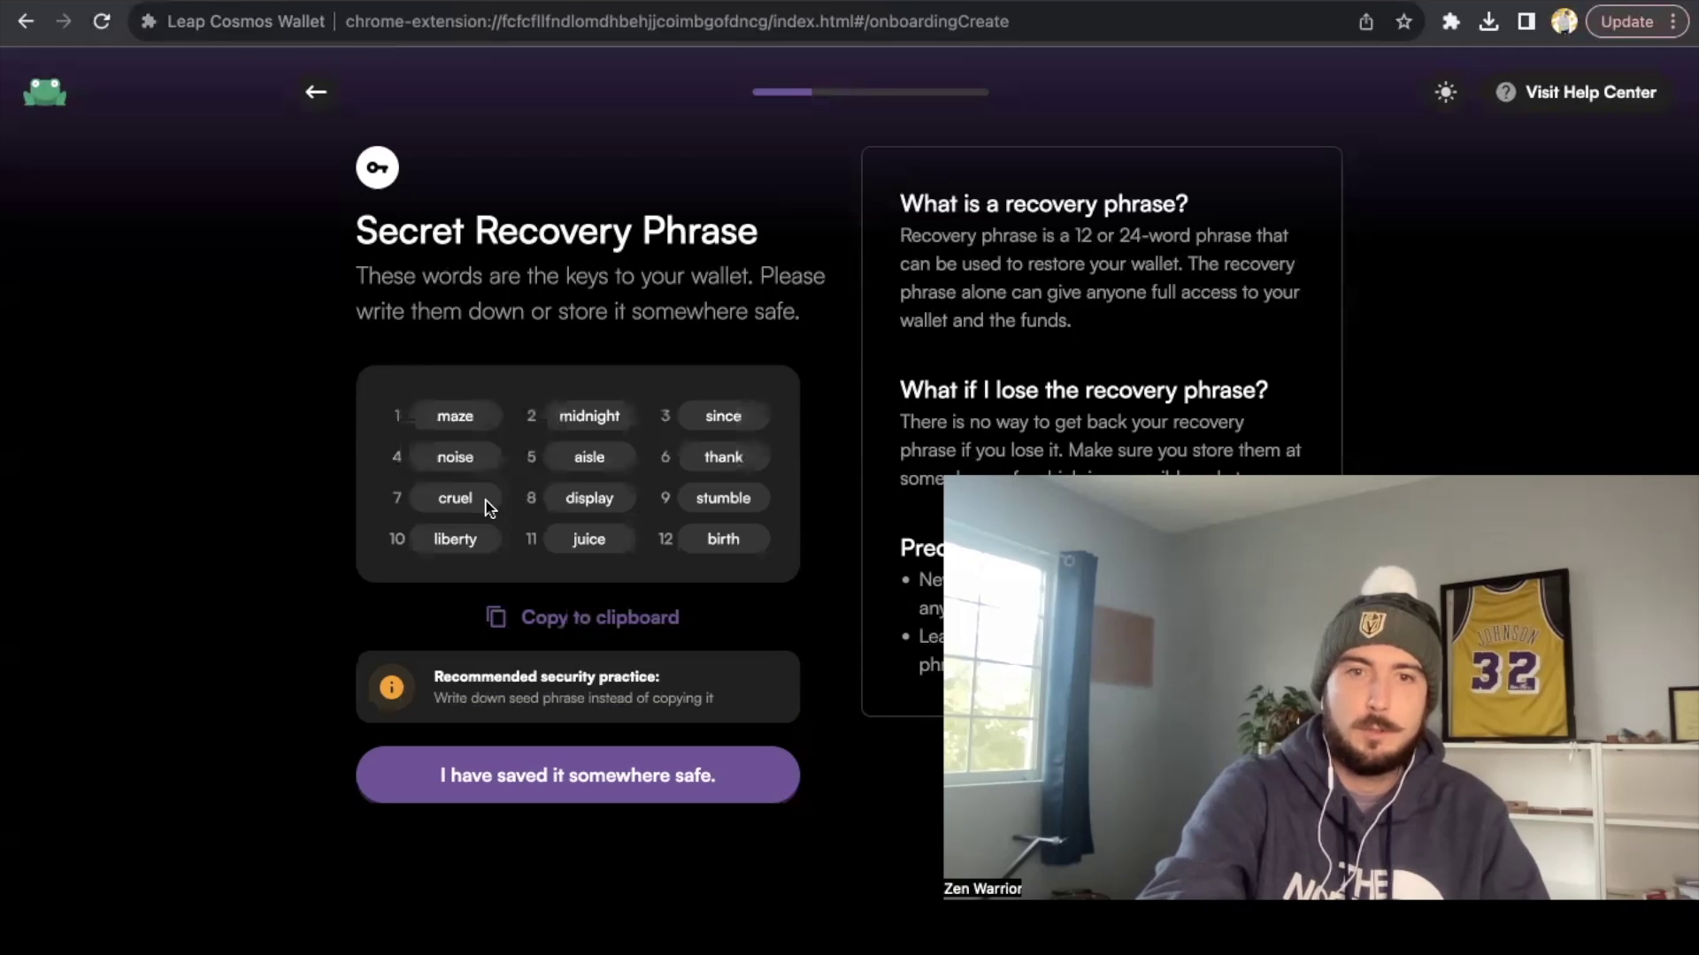
pyautogui.click(604, 766)
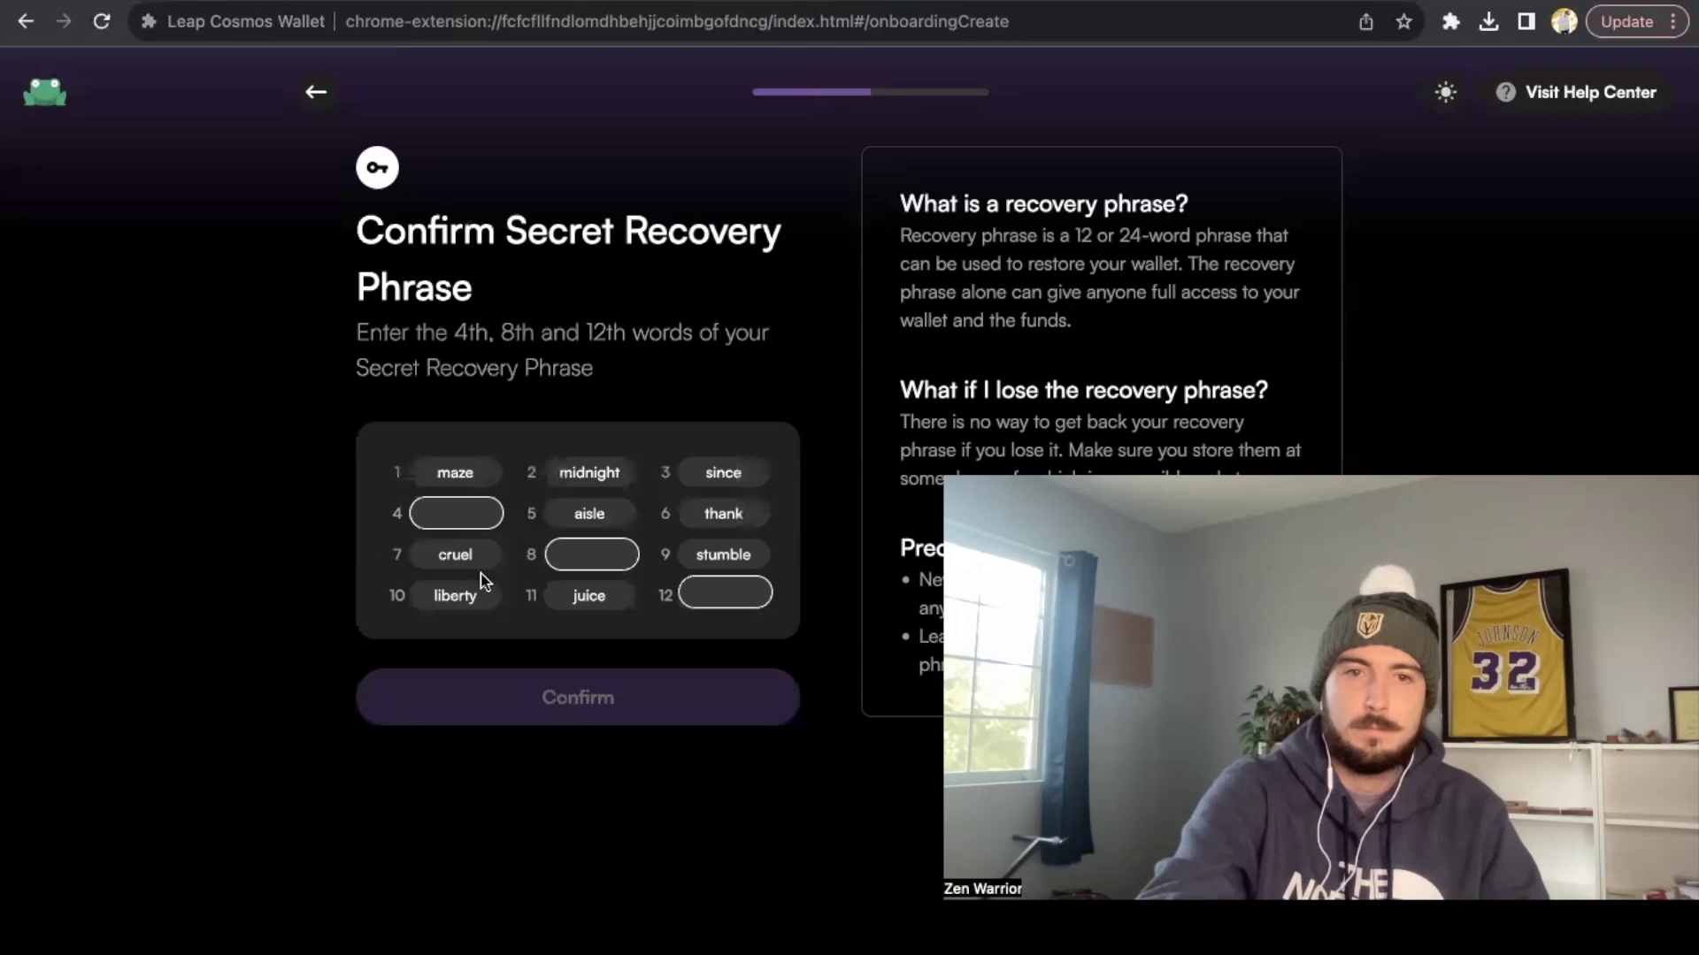
pyautogui.click(461, 512)
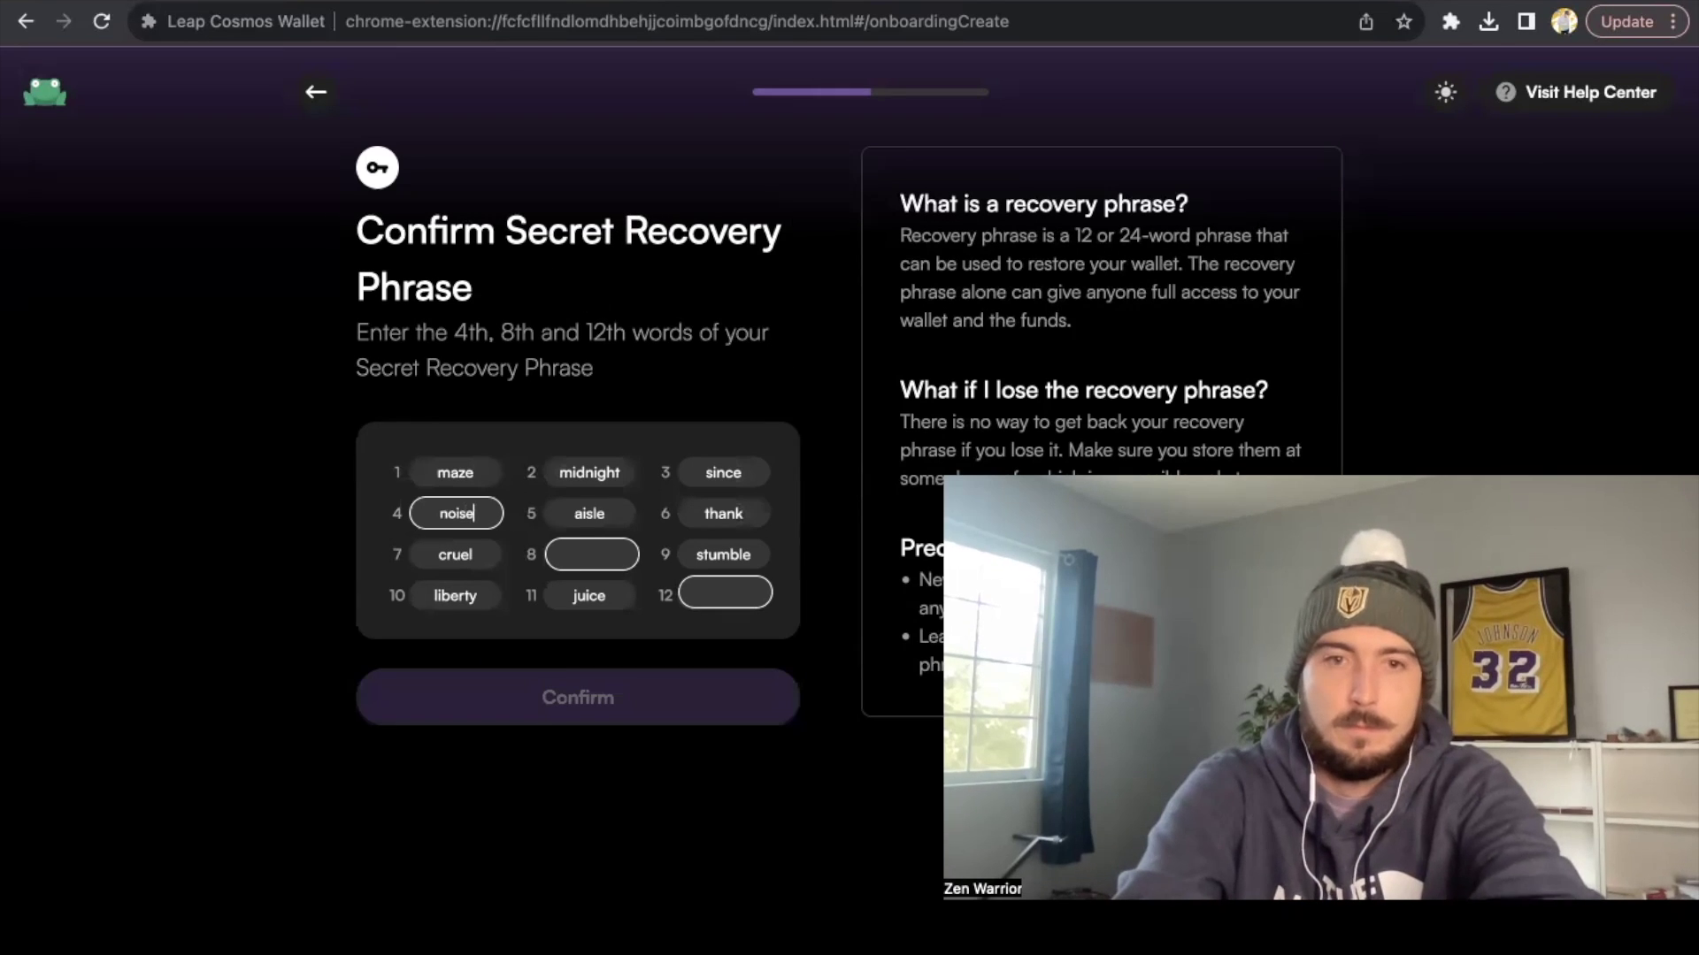
pyautogui.click(597, 563)
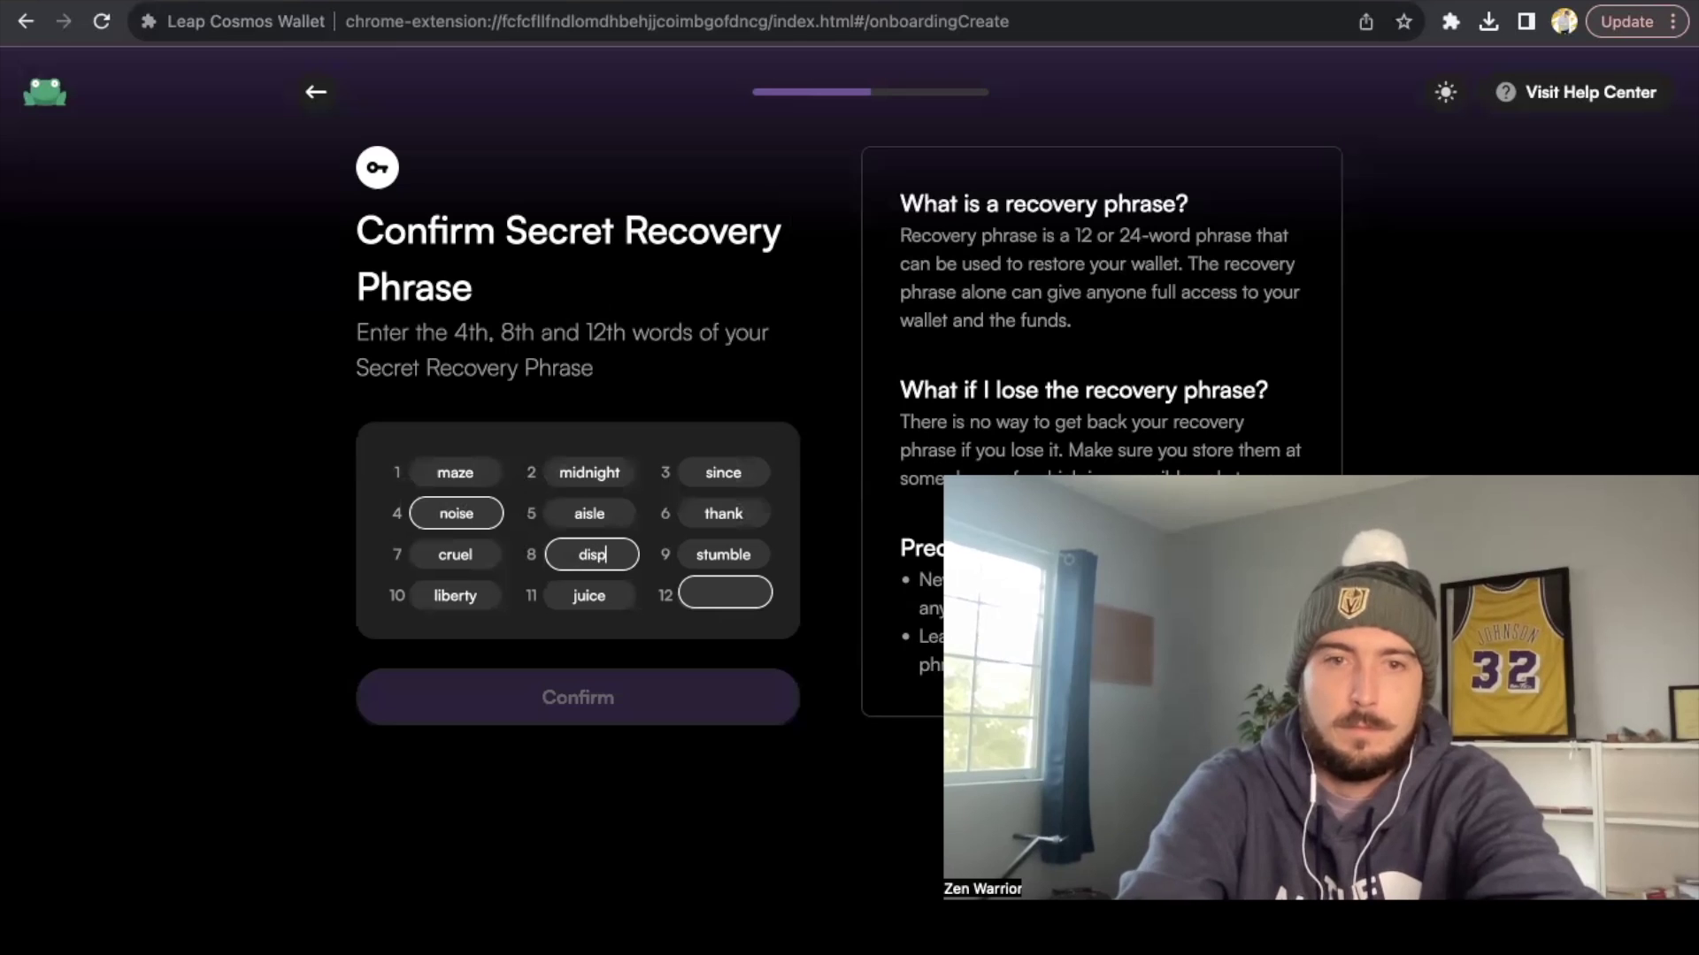
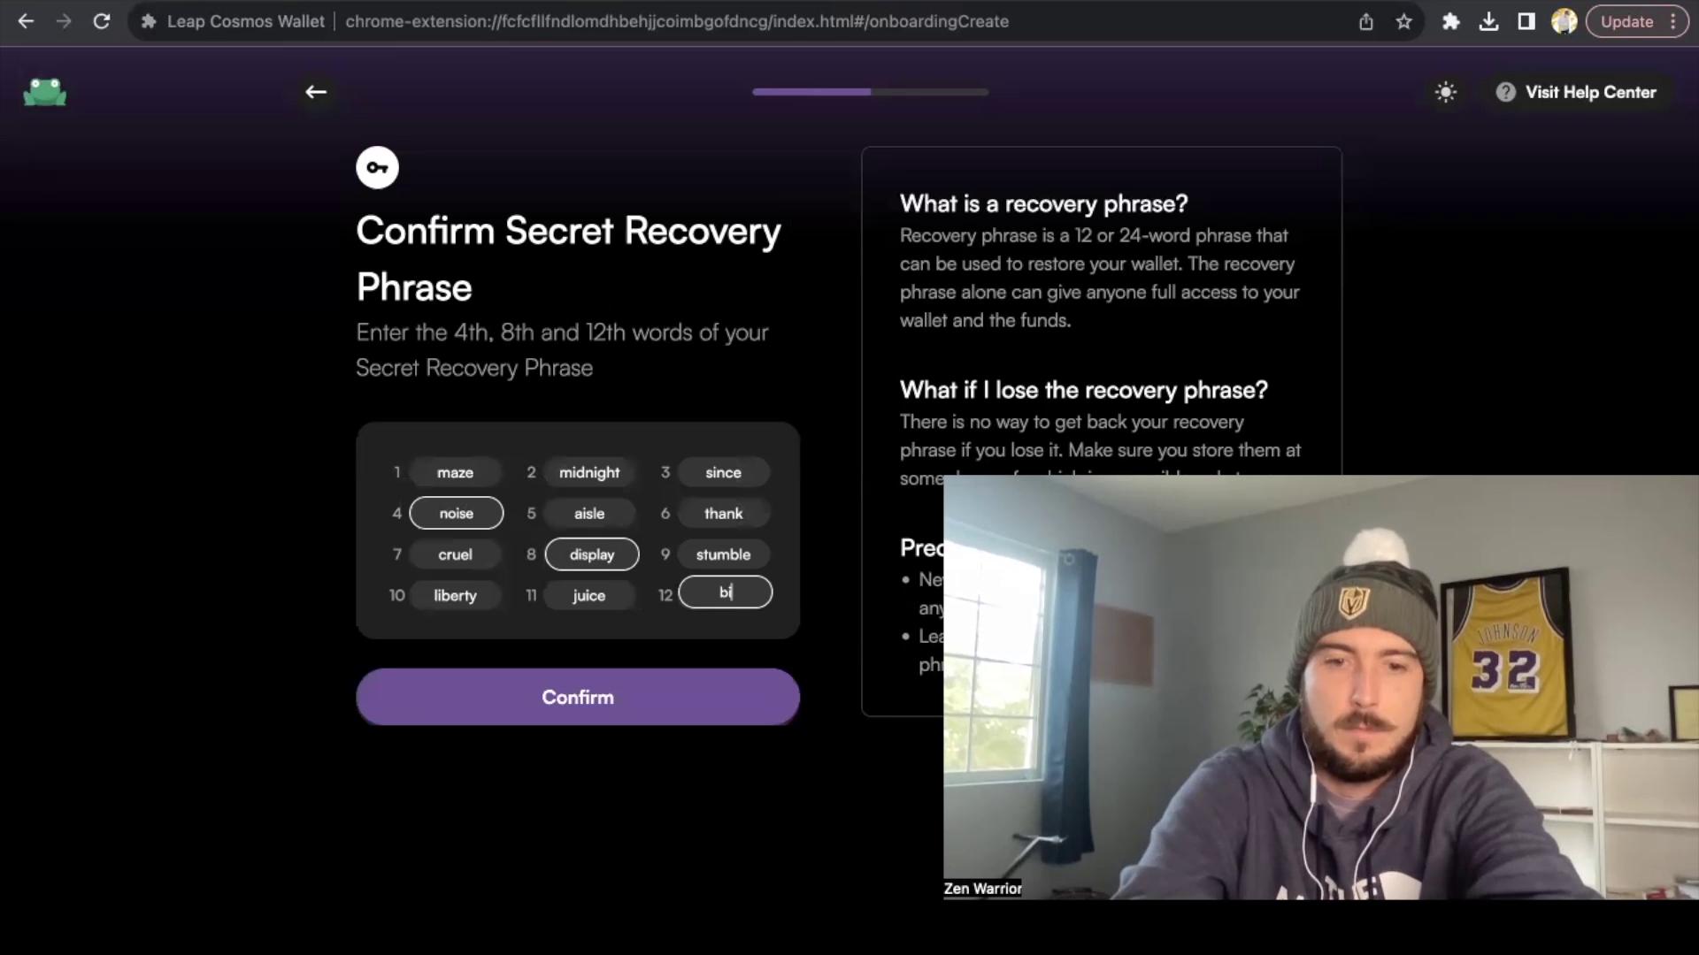
pyautogui.click(628, 698)
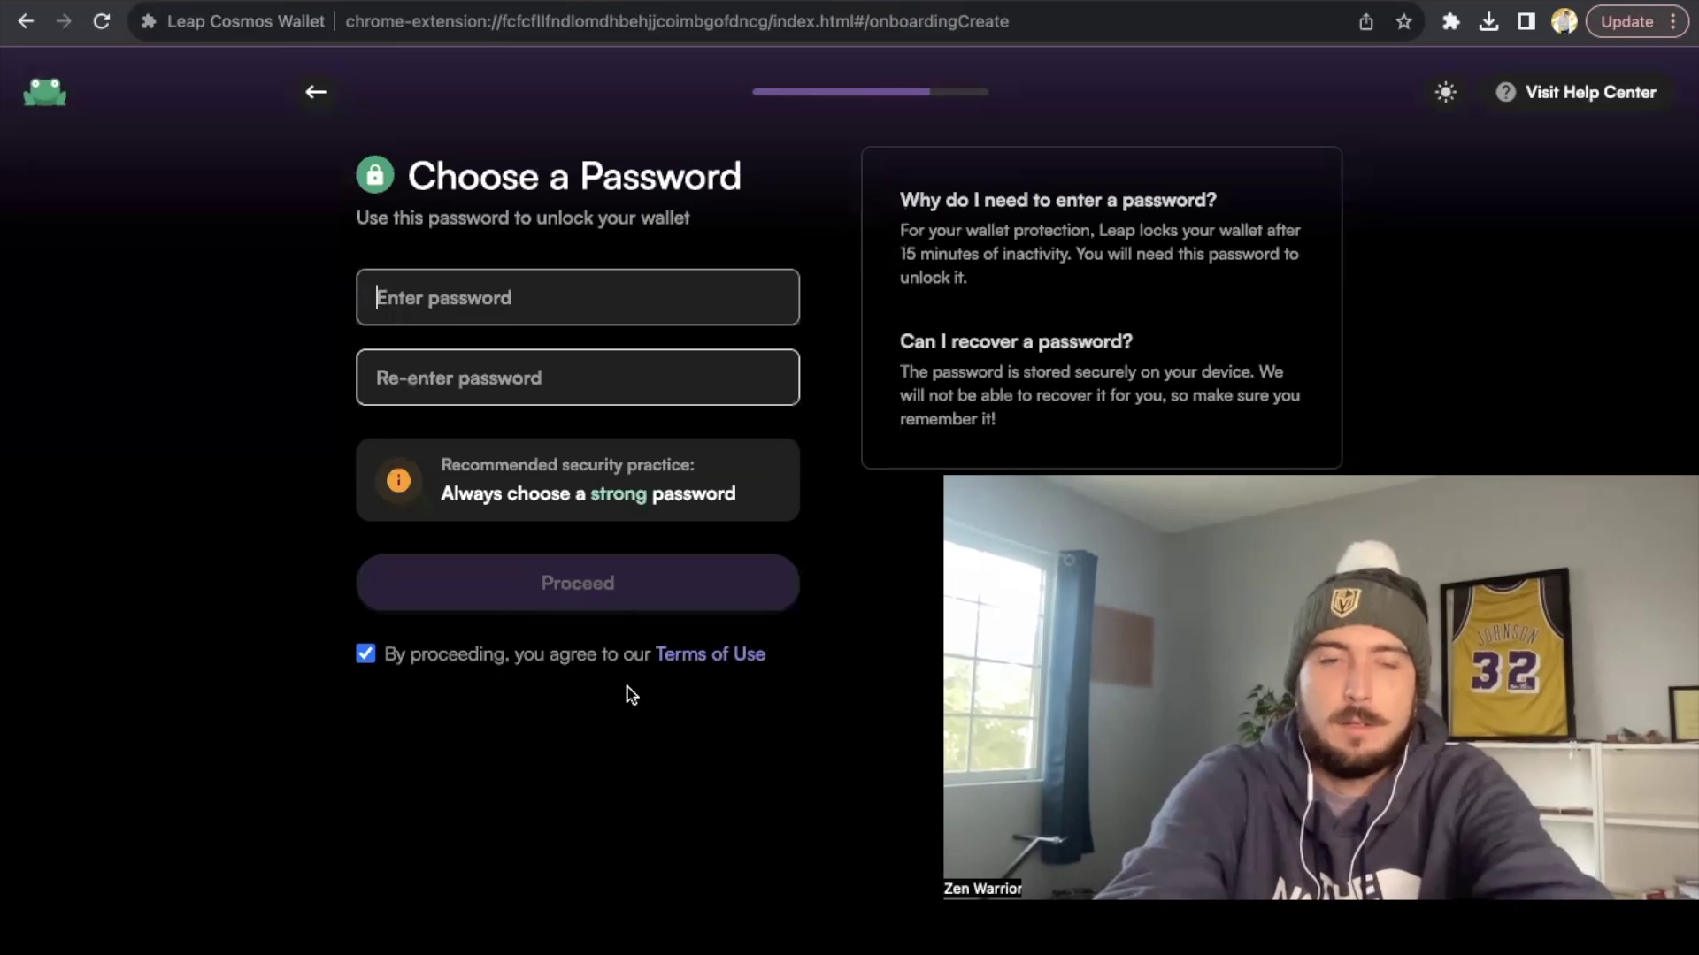
# Enter the wallet password, confirm it with a matching second entry, and submit.
pyautogui.write('••••••••••')
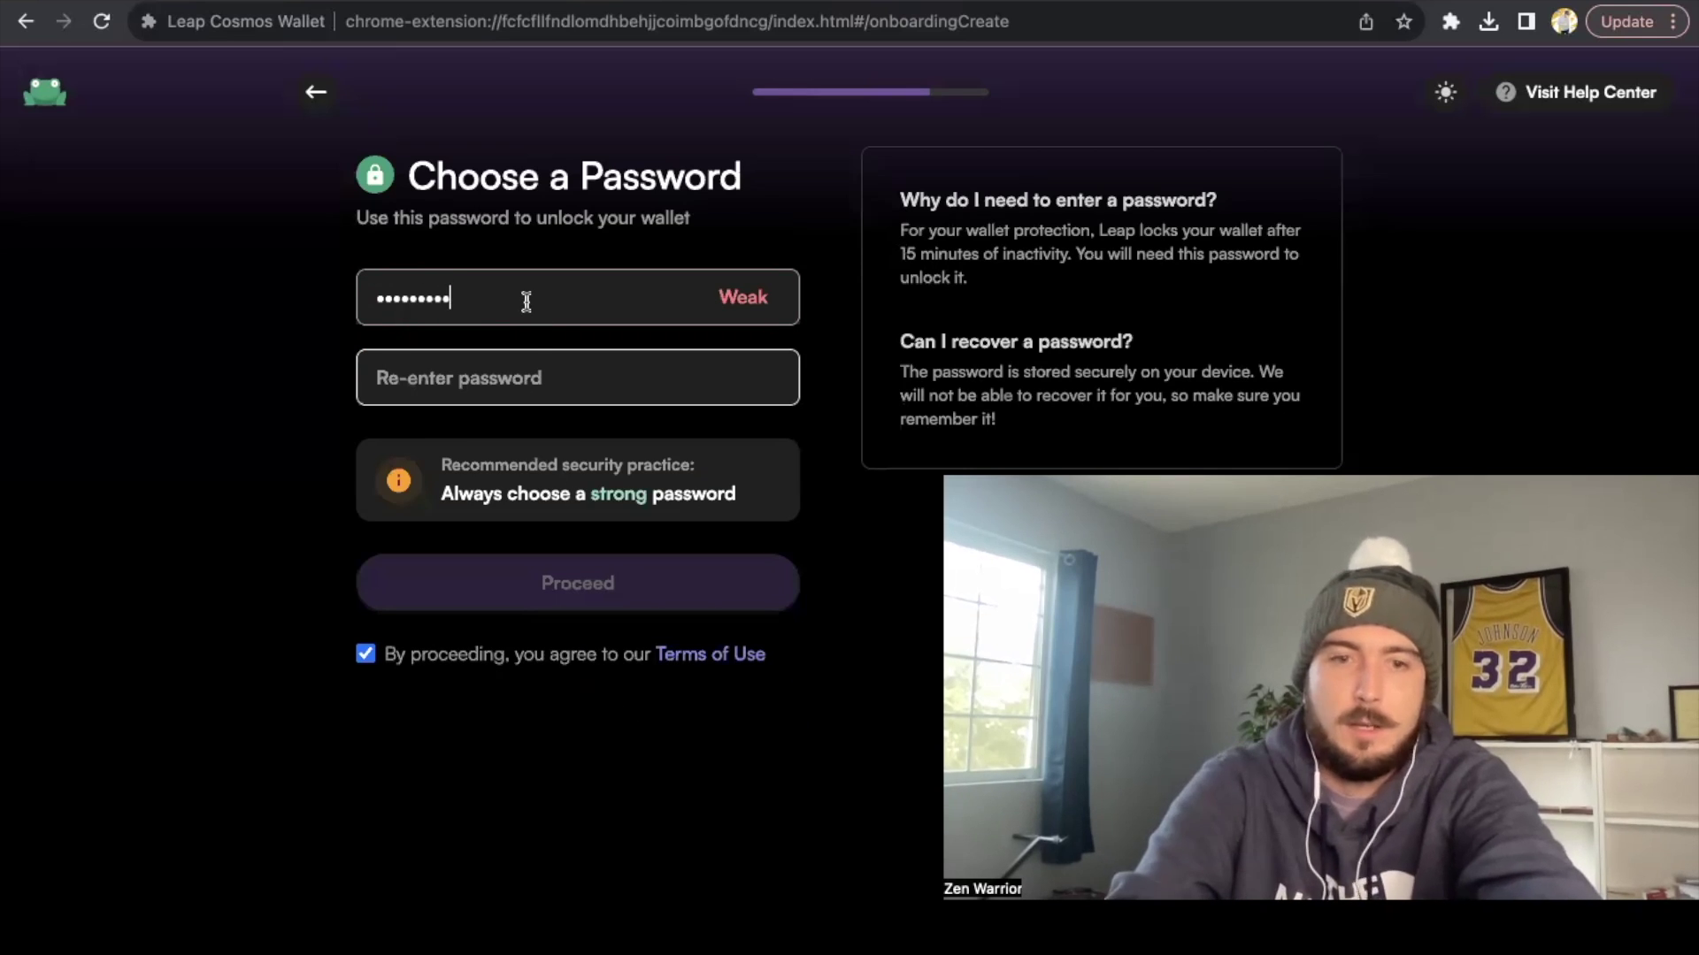
pyautogui.write('•••')
pyautogui.click(522, 372)
pyautogui.write('•')
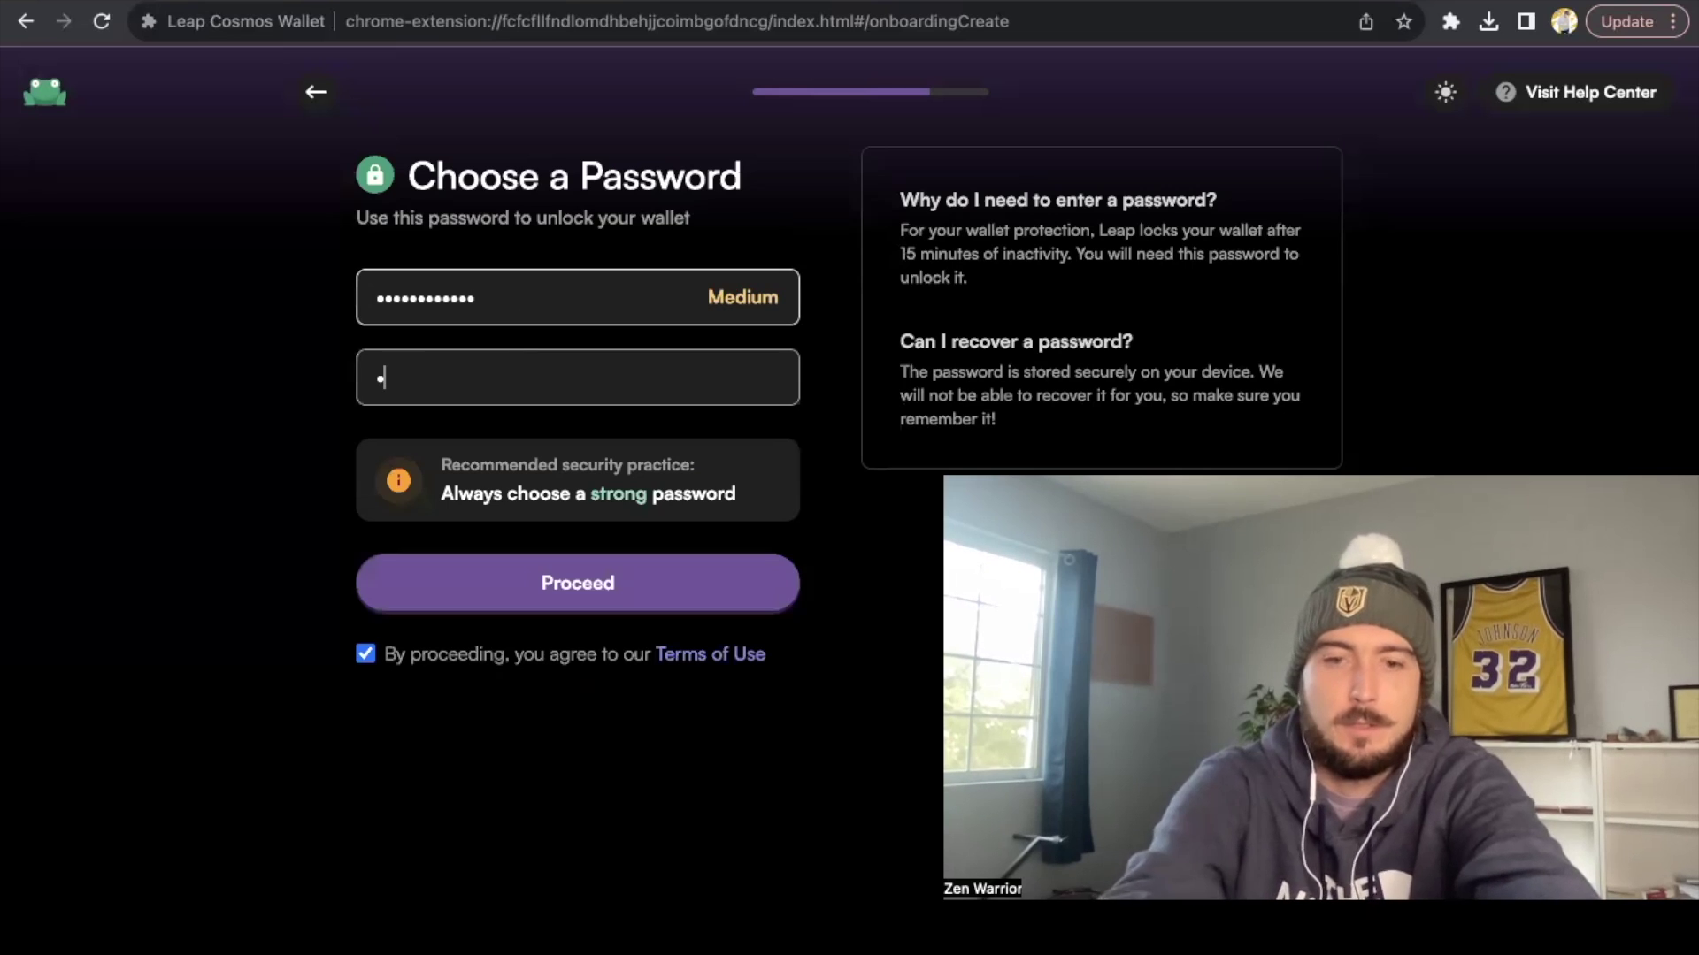
pyautogui.write('••••••')
pyautogui.press('BackSpace')
pyautogui.press('BackSpace')
pyautogui.press('BackSpace')
pyautogui.press('BackSpace')
pyautogui.press('BackSpace')
pyautogui.press('BackSpace')
pyautogui.press('BackSpace')
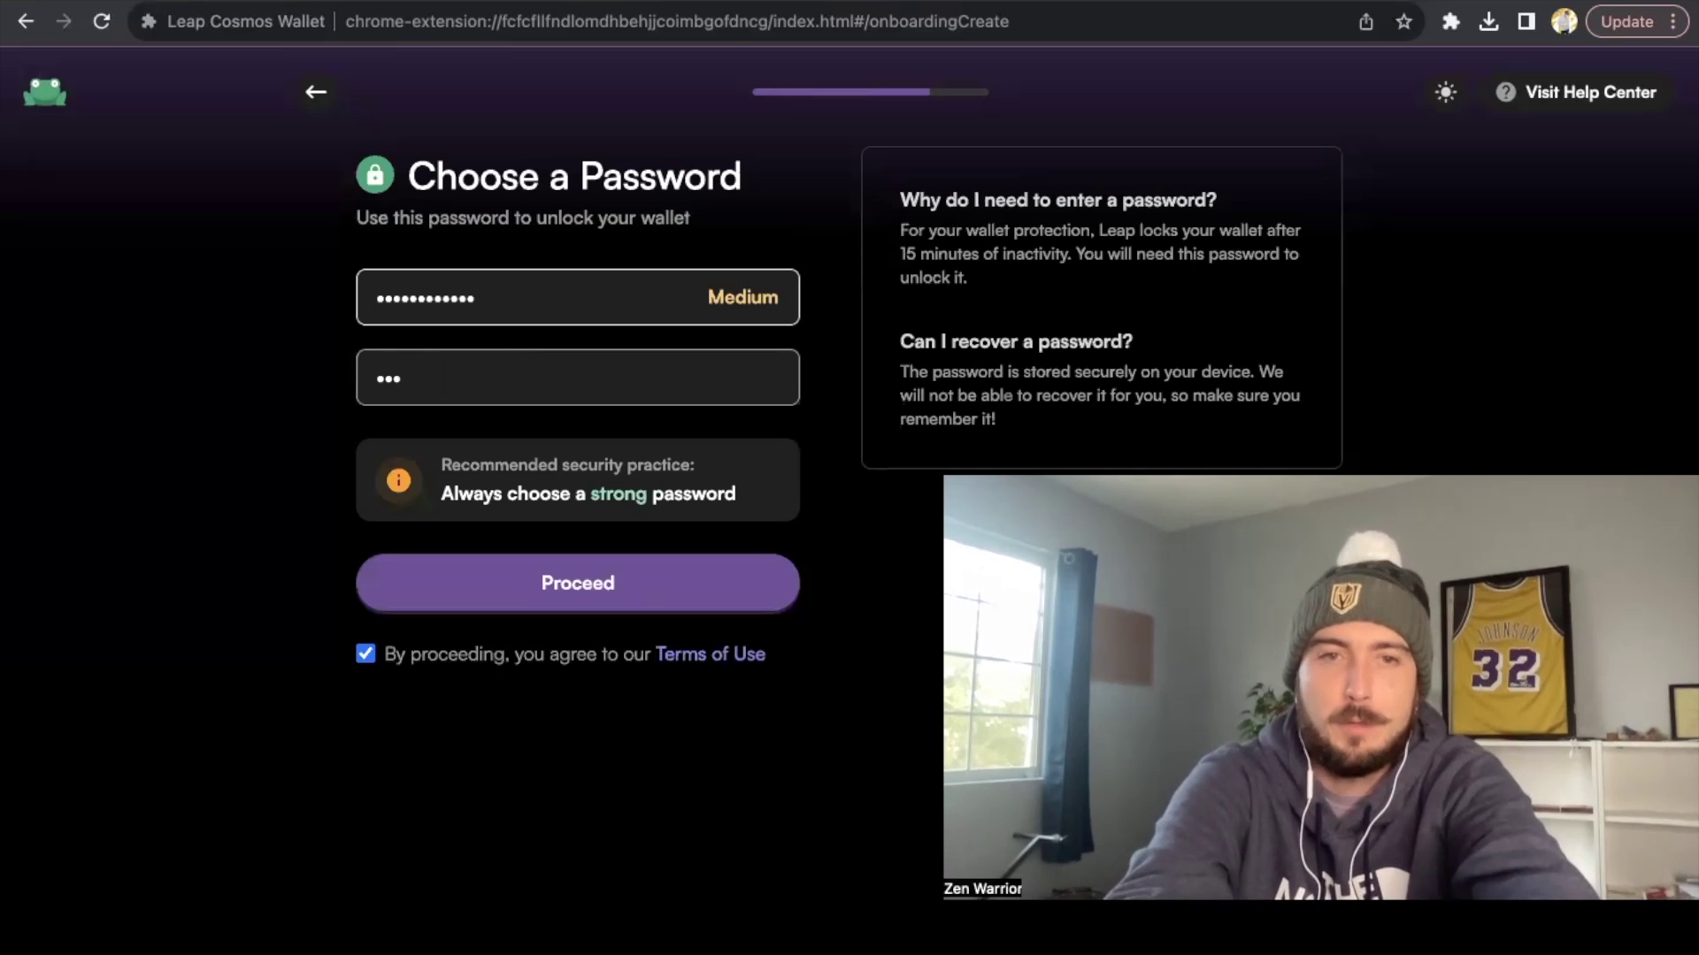
pyautogui.write('•••••••••')
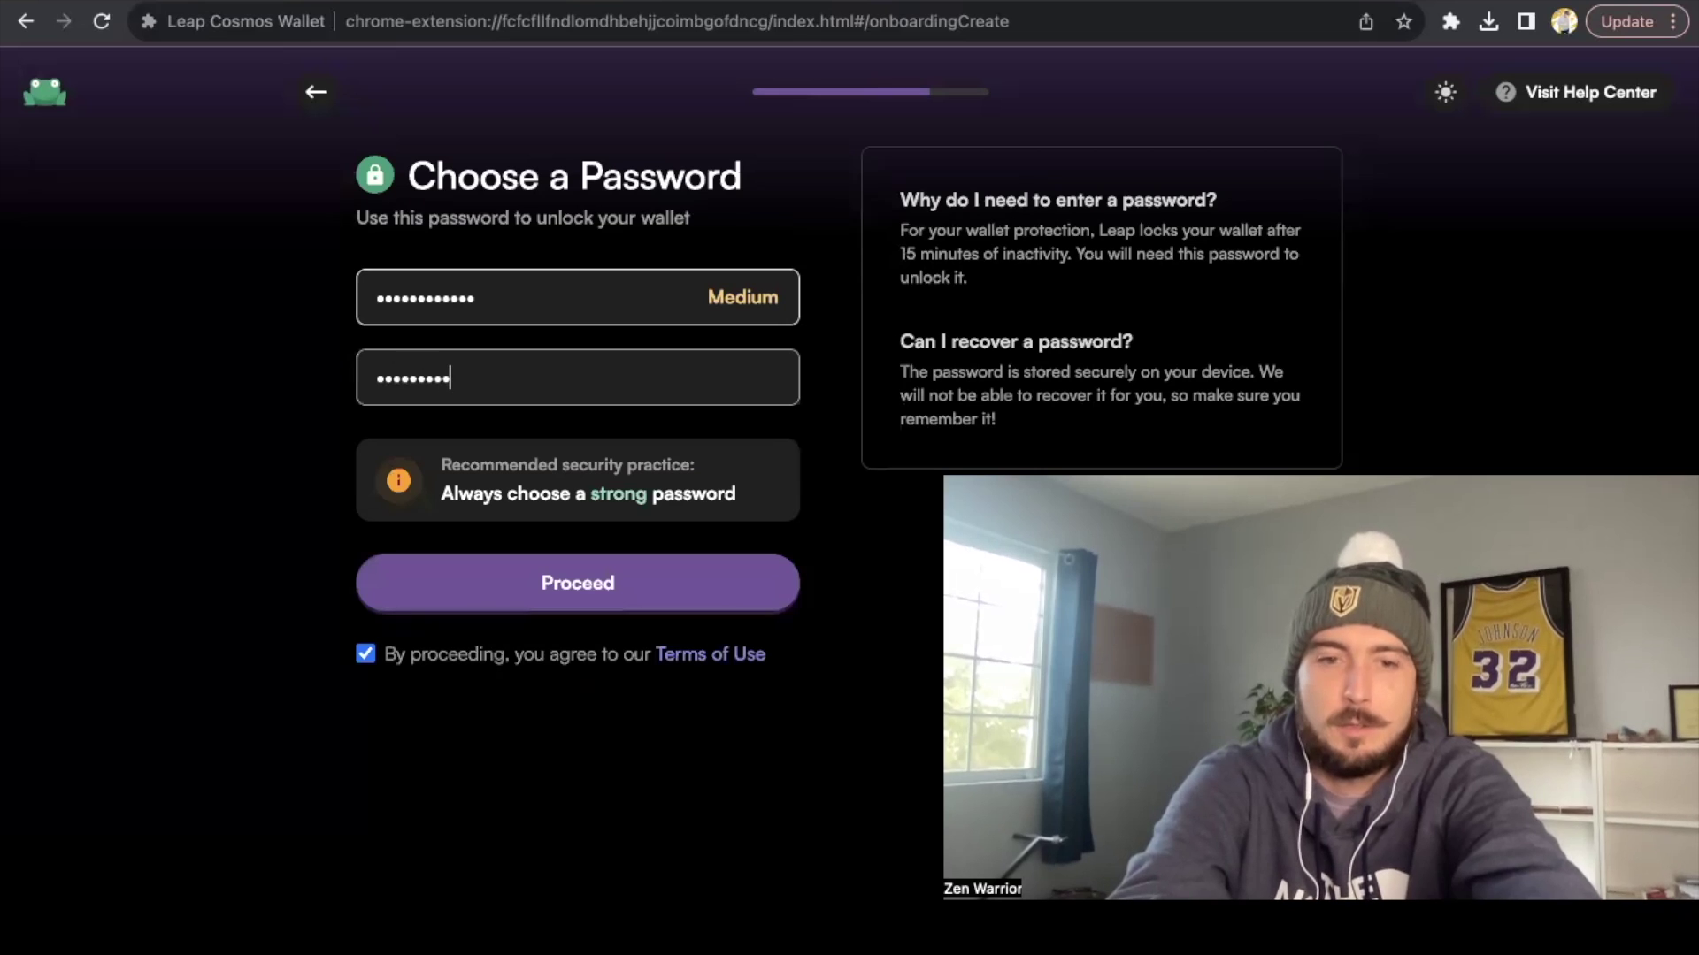
pyautogui.write('•••')
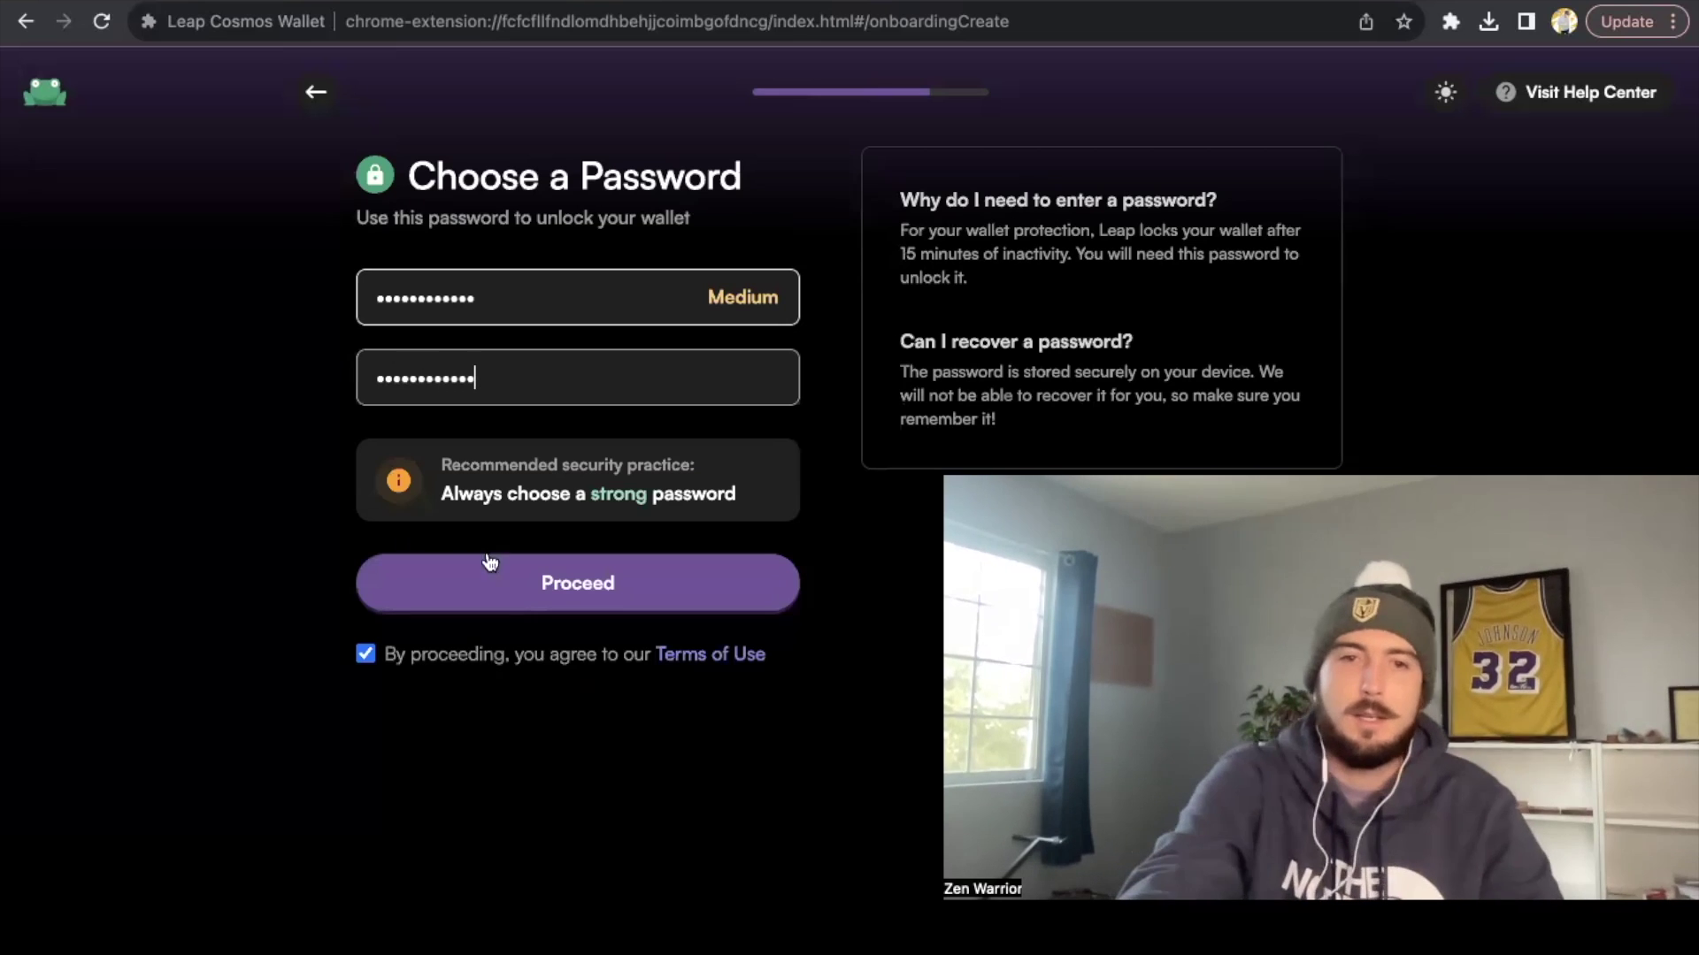
pyautogui.click(506, 595)
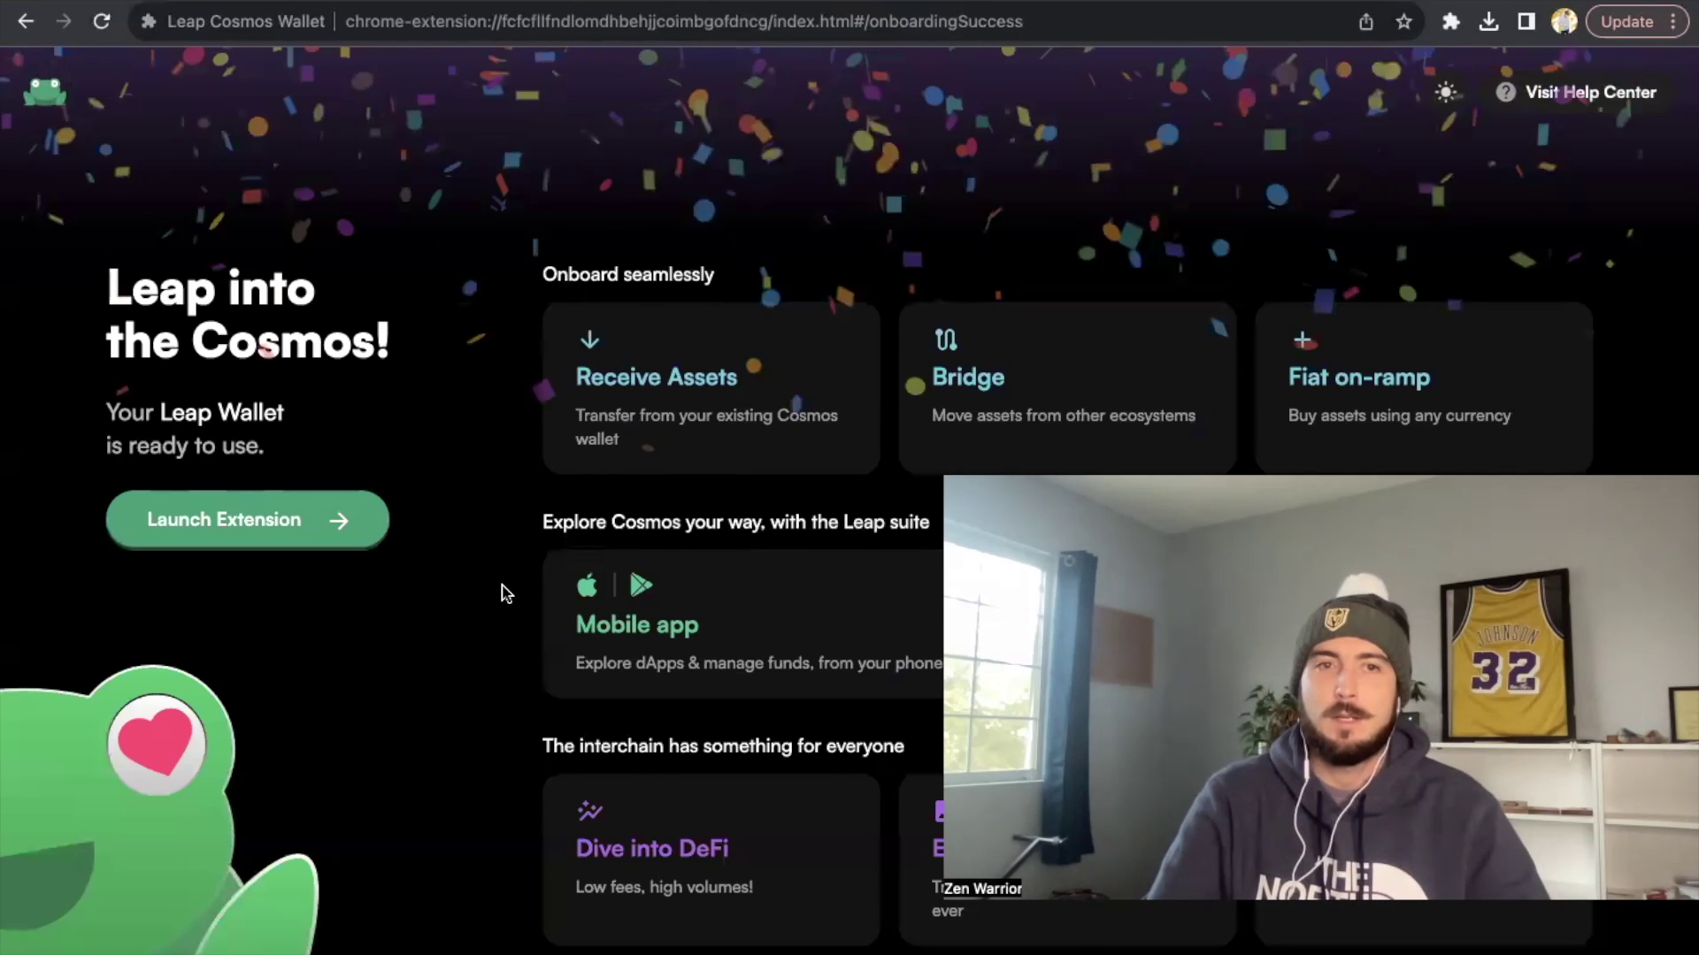
# Open the Leap Cosmos Wallet popup and scroll through Wallet 1's Cosmos Hub home view.
pyautogui.click(1450, 21)
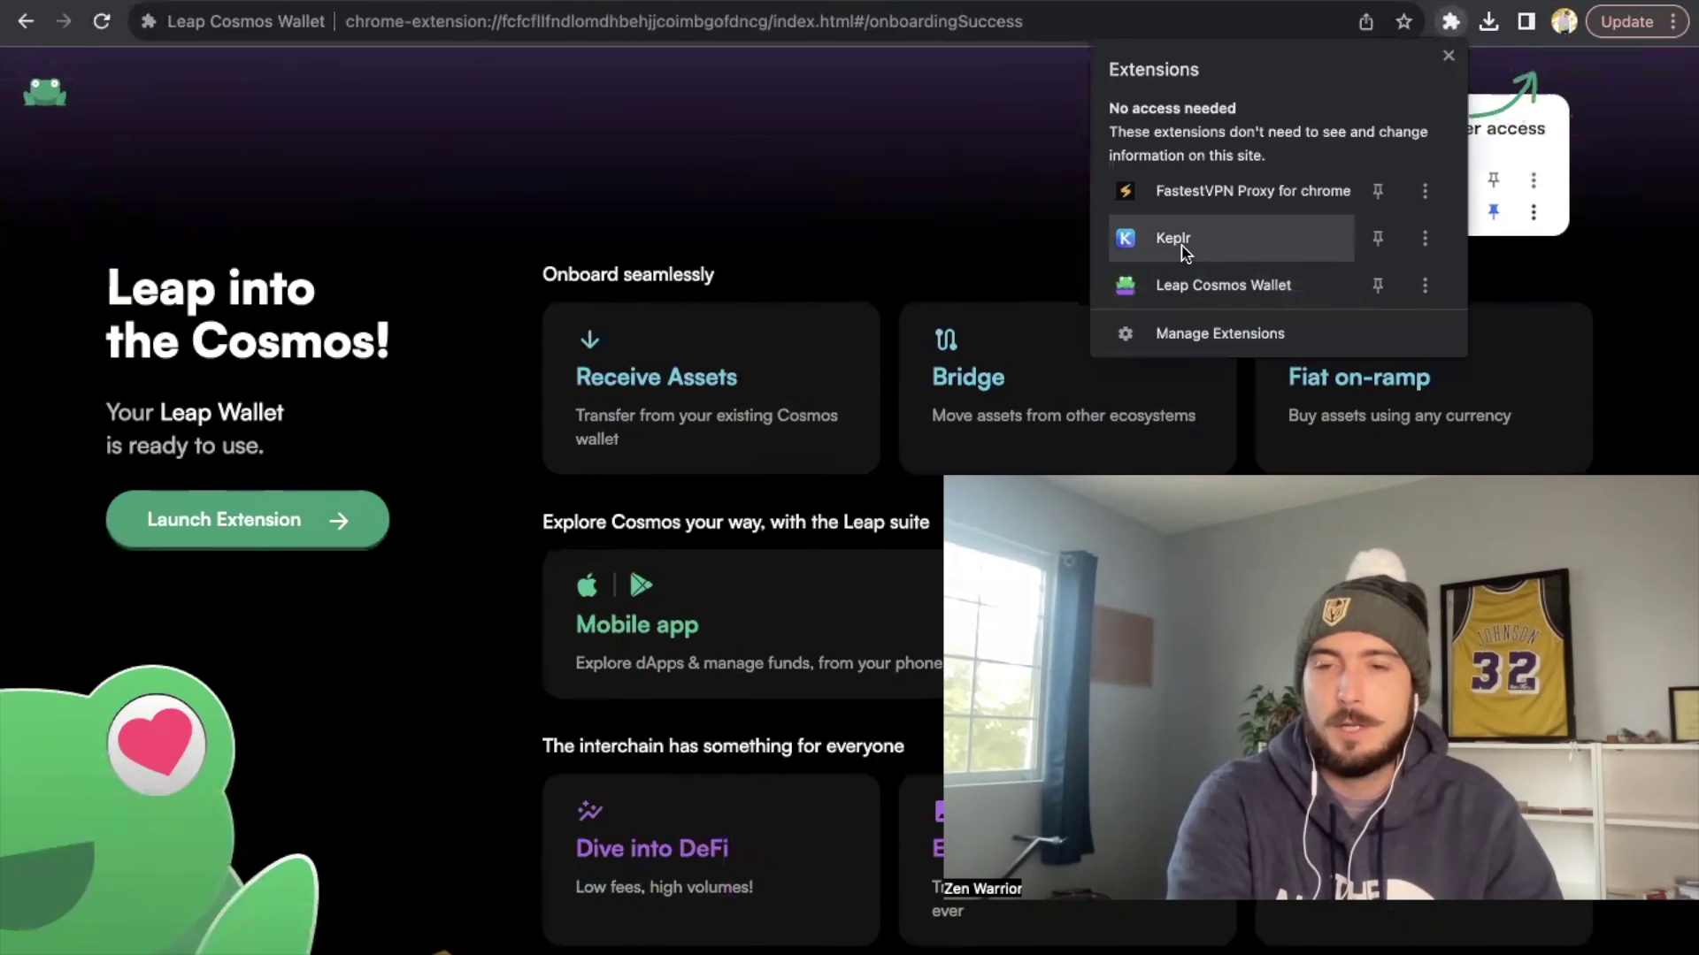
pyautogui.click(1232, 292)
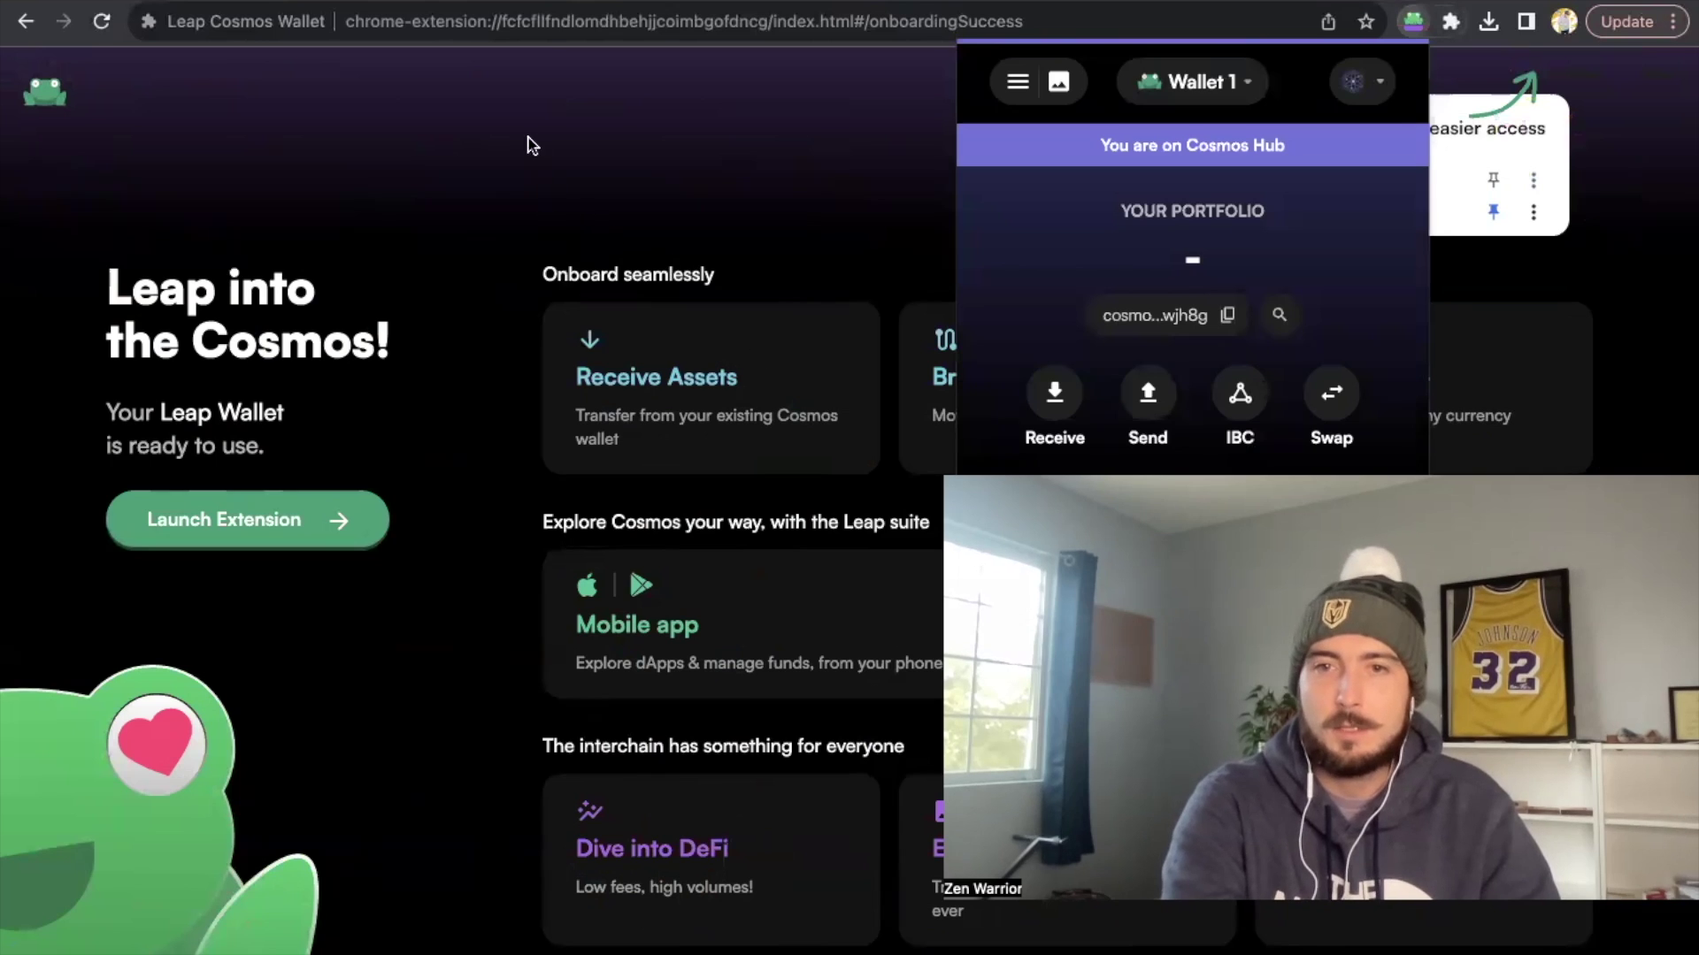
pyautogui.scroll(-4, 1225, 369)
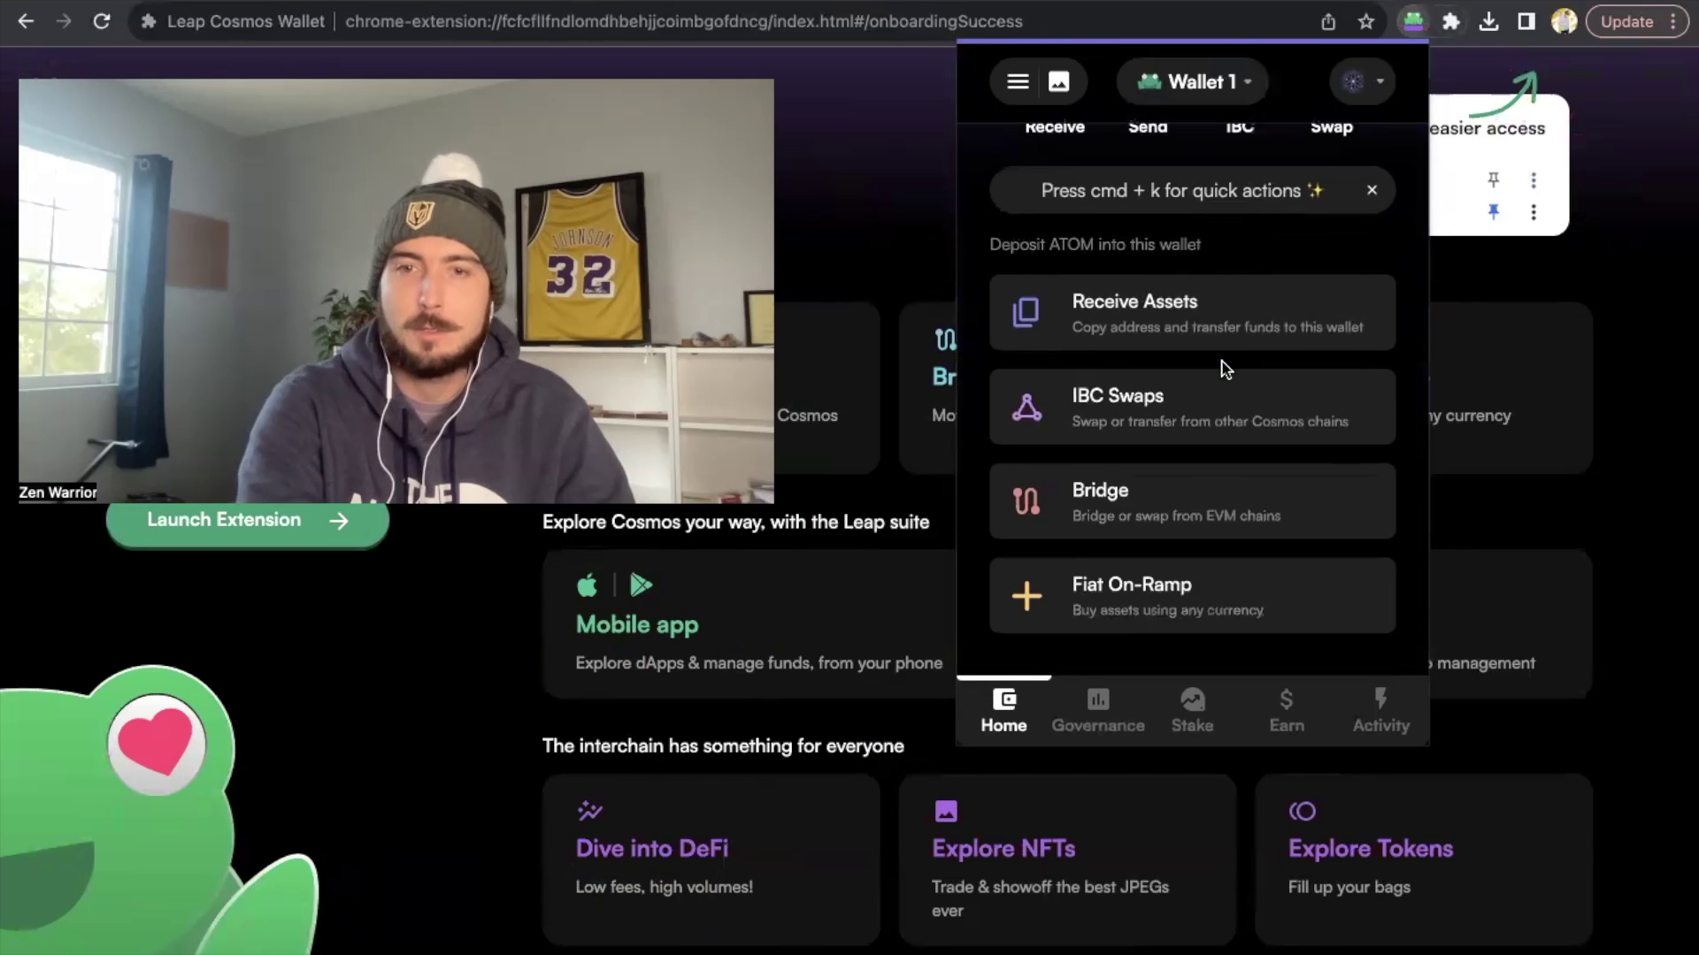
pyautogui.scroll(4, 1226, 370)
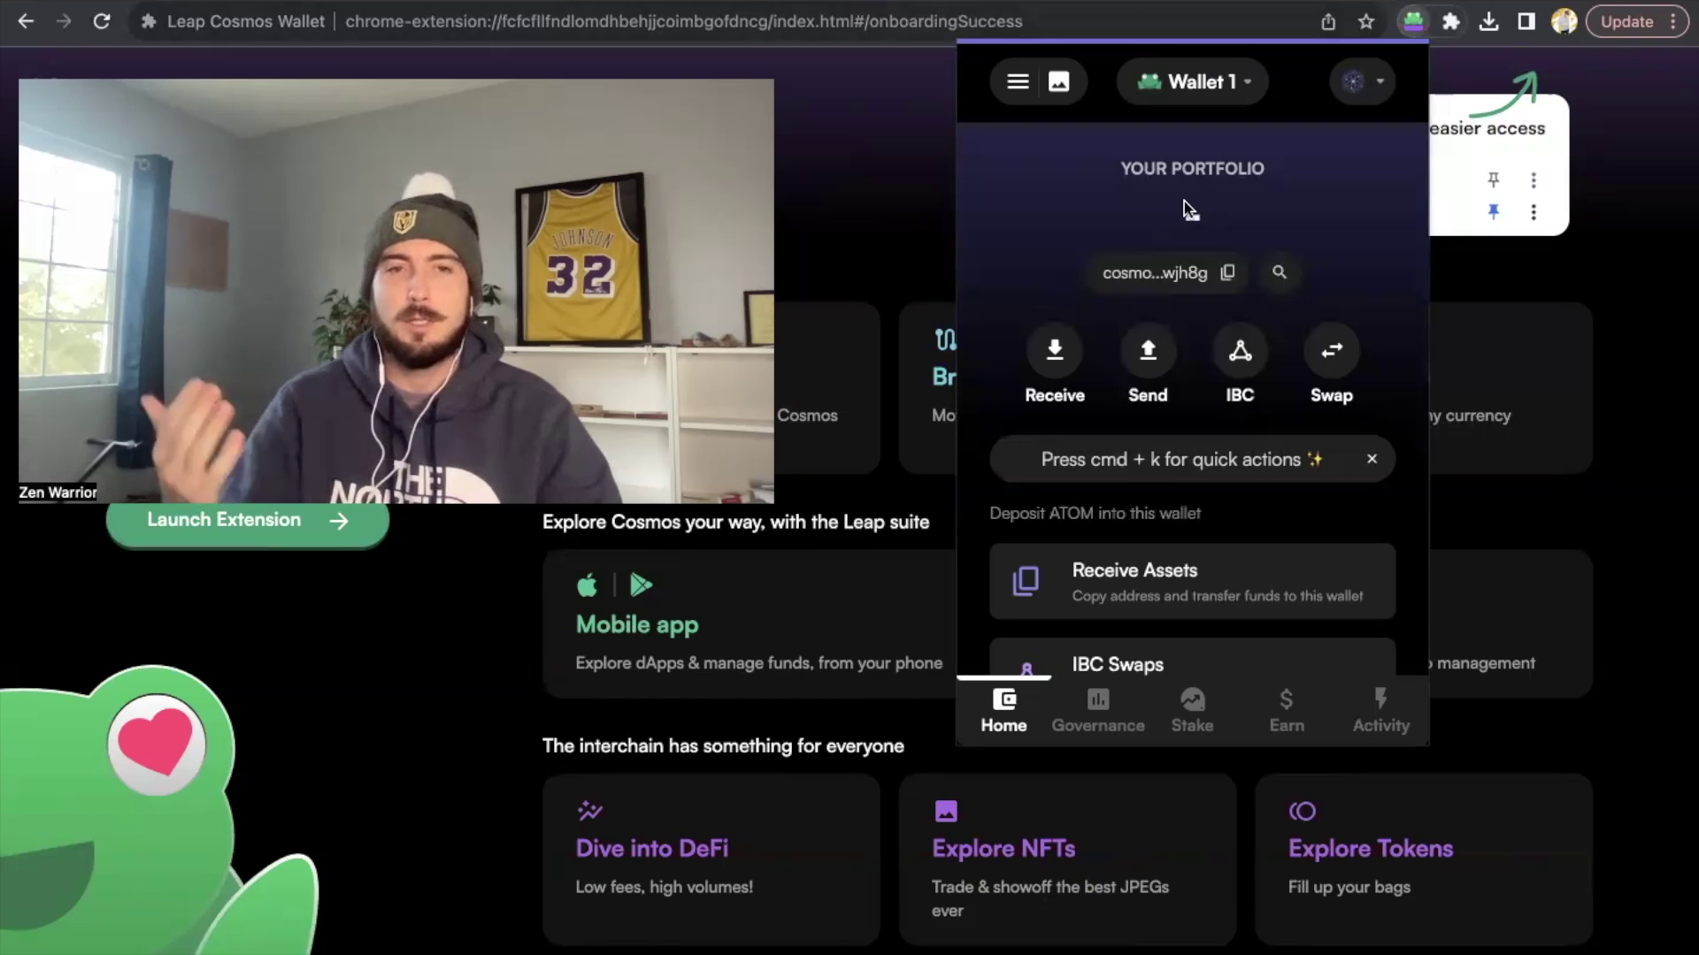
# Switch the wallet's chain to Coreum by searching 'coreum' in the chain list.
pyautogui.click(1351, 89)
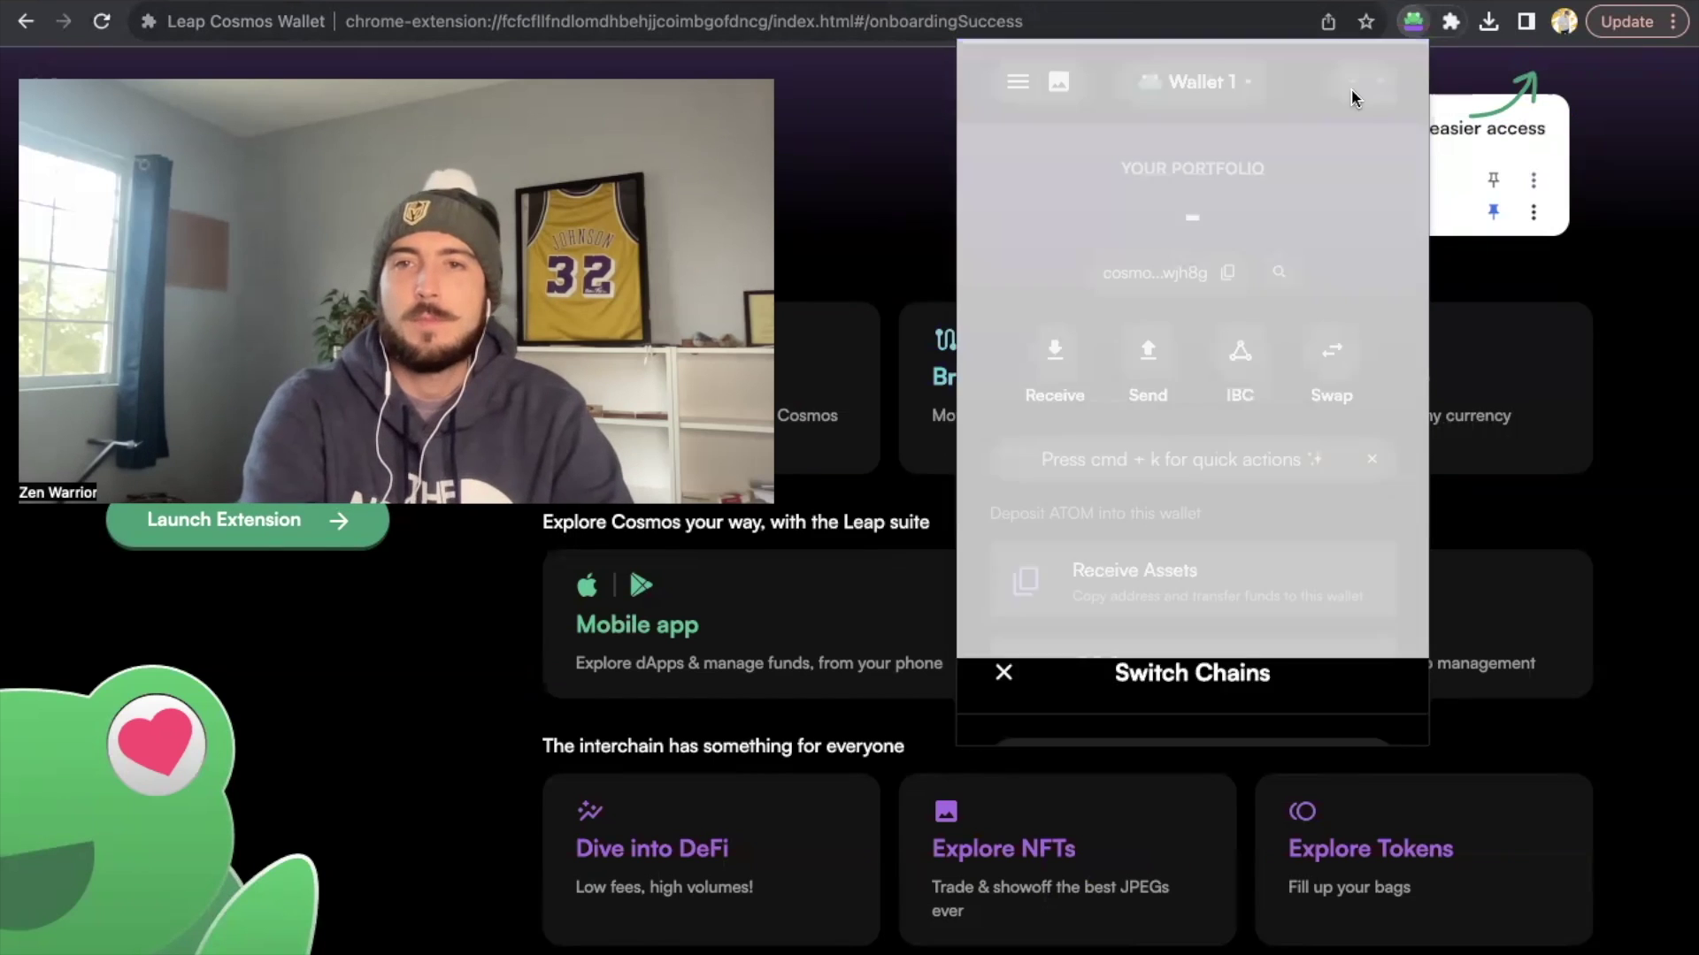
pyautogui.scroll(-9, 1219, 384)
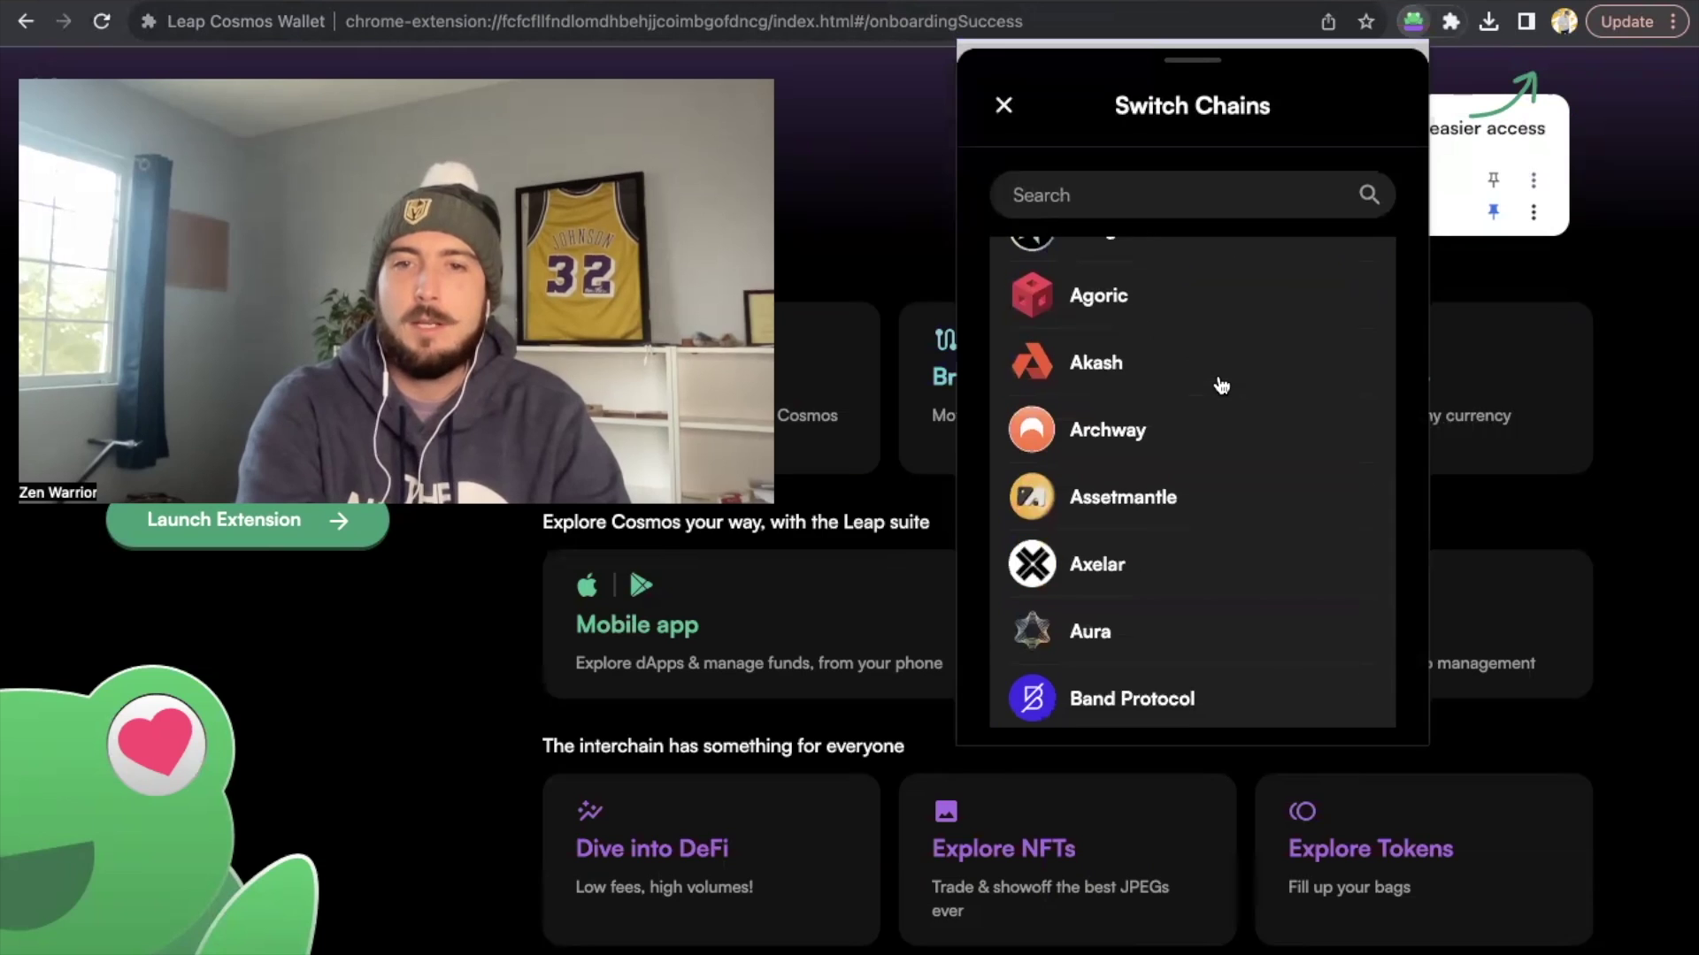
pyautogui.click(1138, 187)
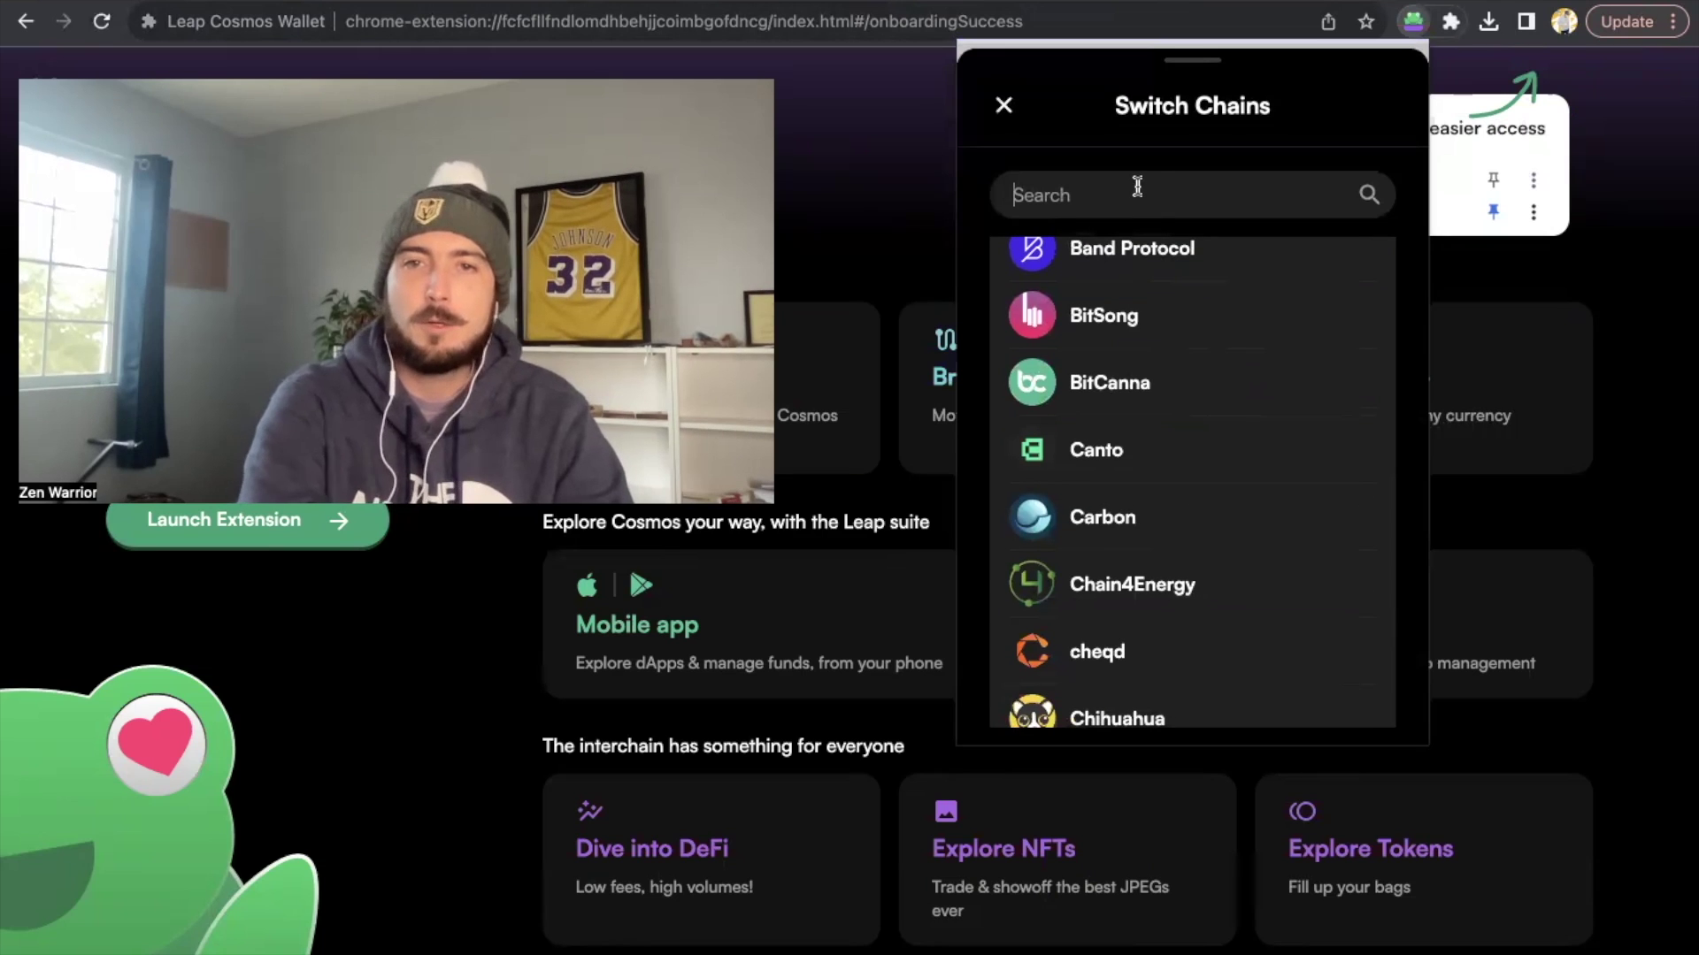
pyautogui.write('coreum')
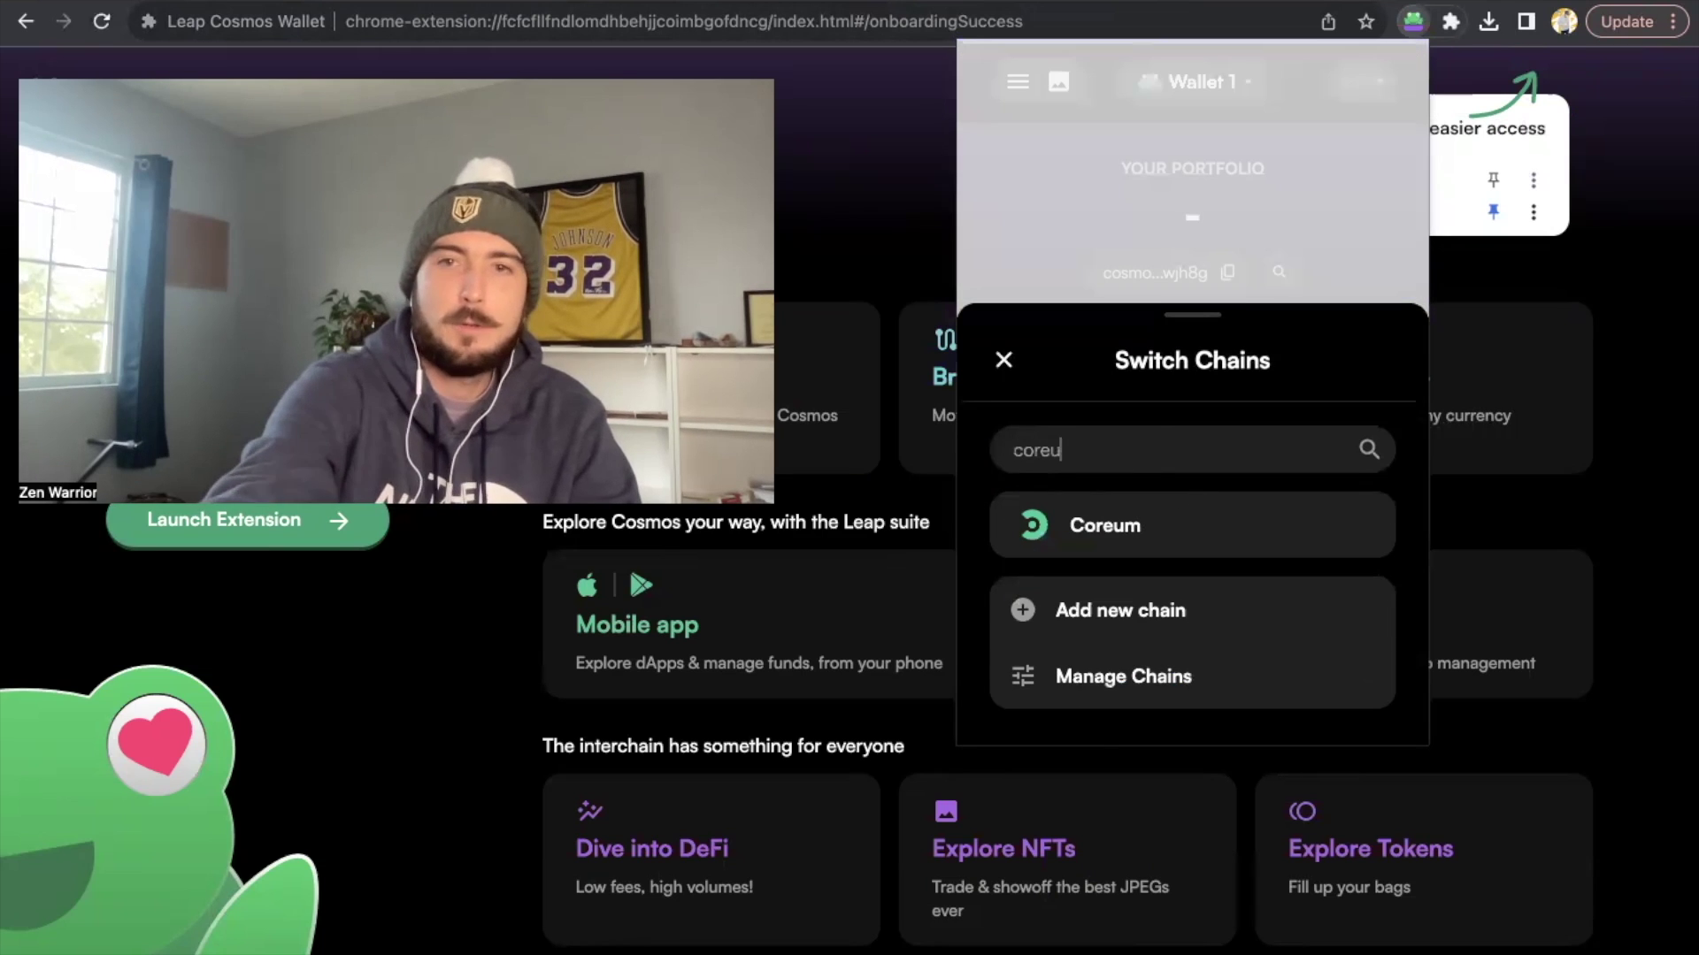
pyautogui.click(1105, 526)
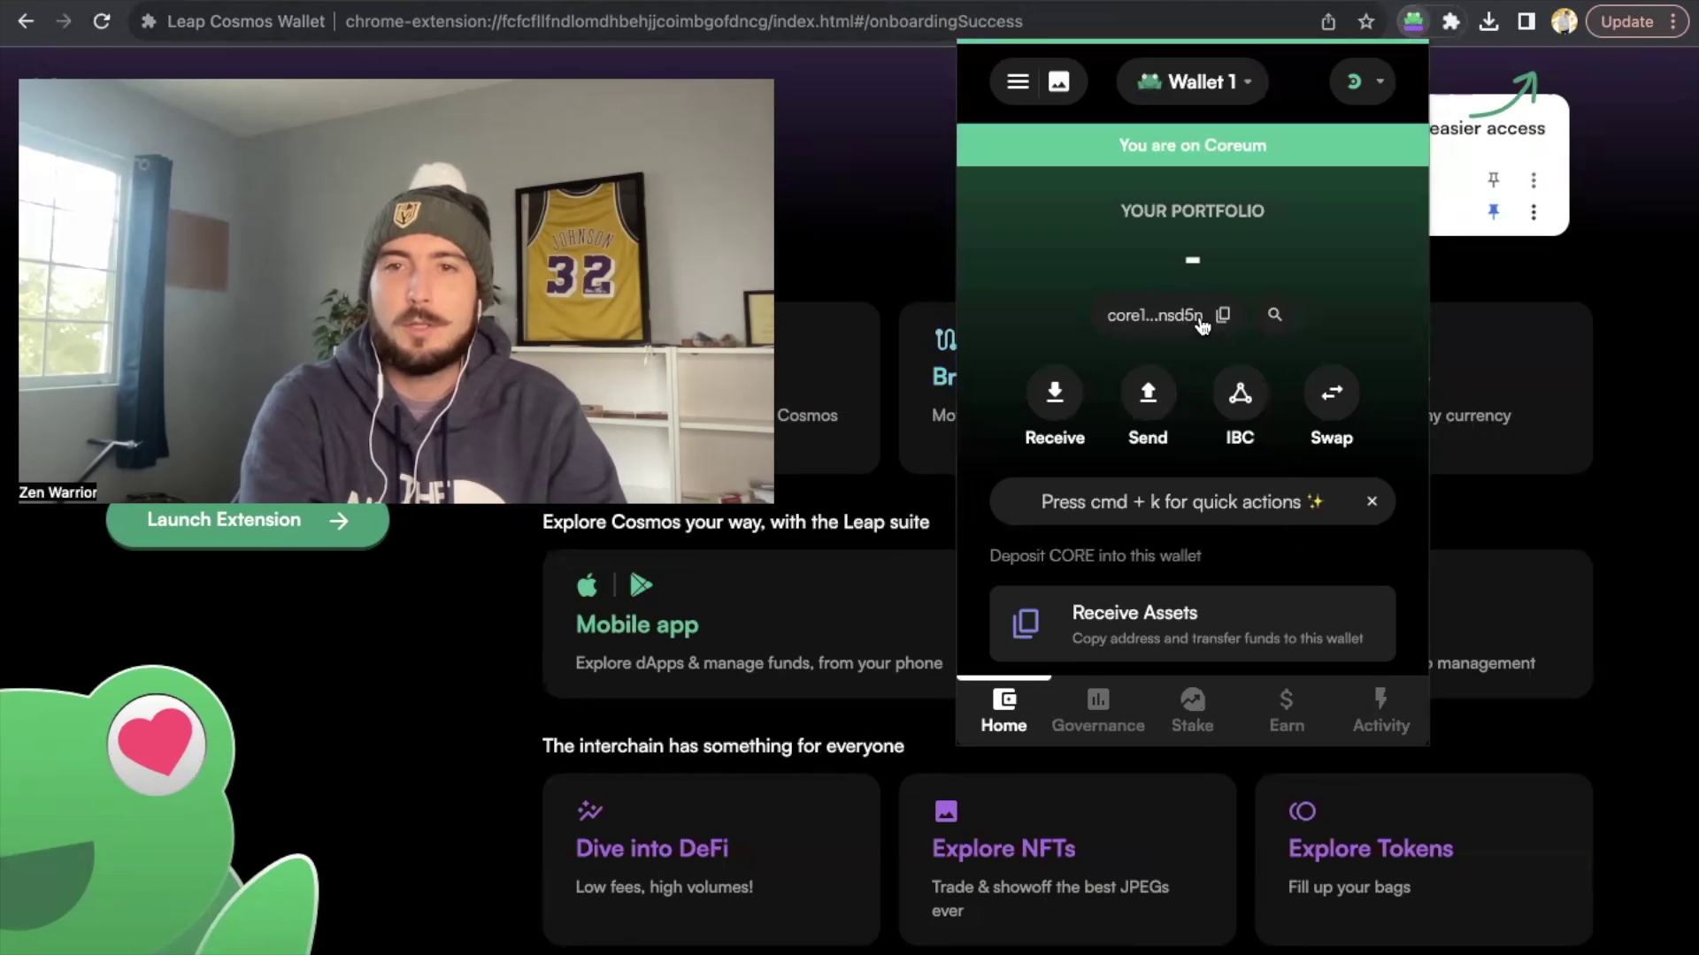
# Copy the Coreum receiving address, also from the Receive QR screen, then close it.
pyautogui.click(1201, 324)
pyautogui.scroll(-1, 1203, 327)
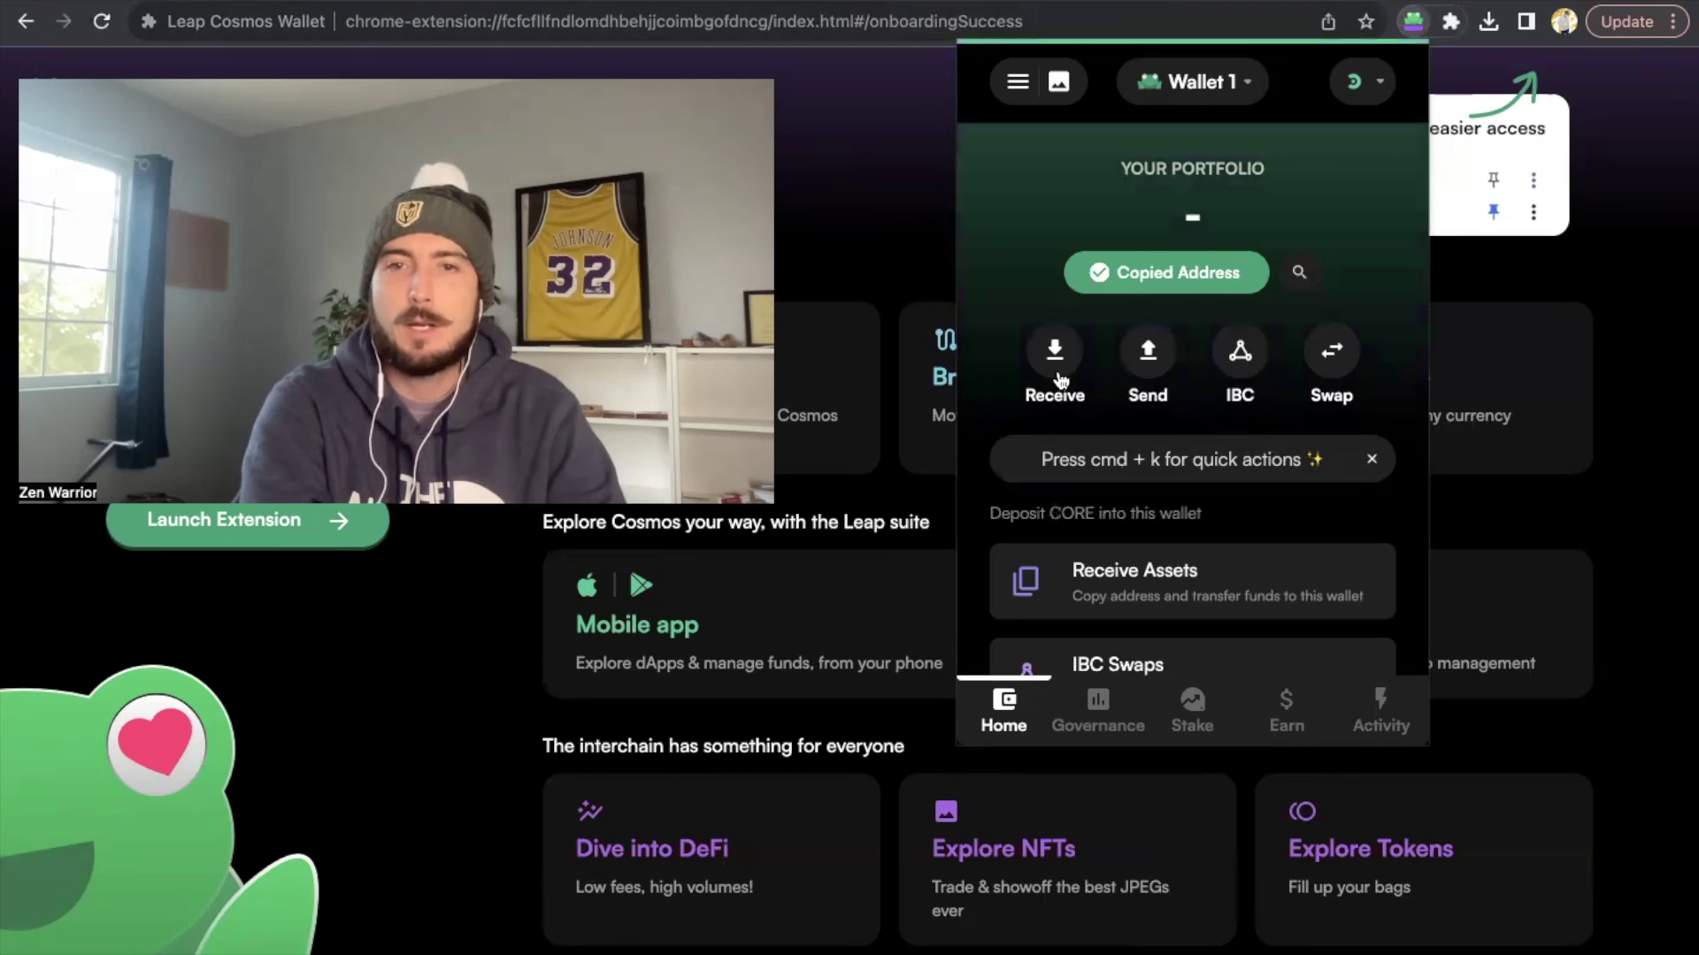
pyautogui.click(1053, 367)
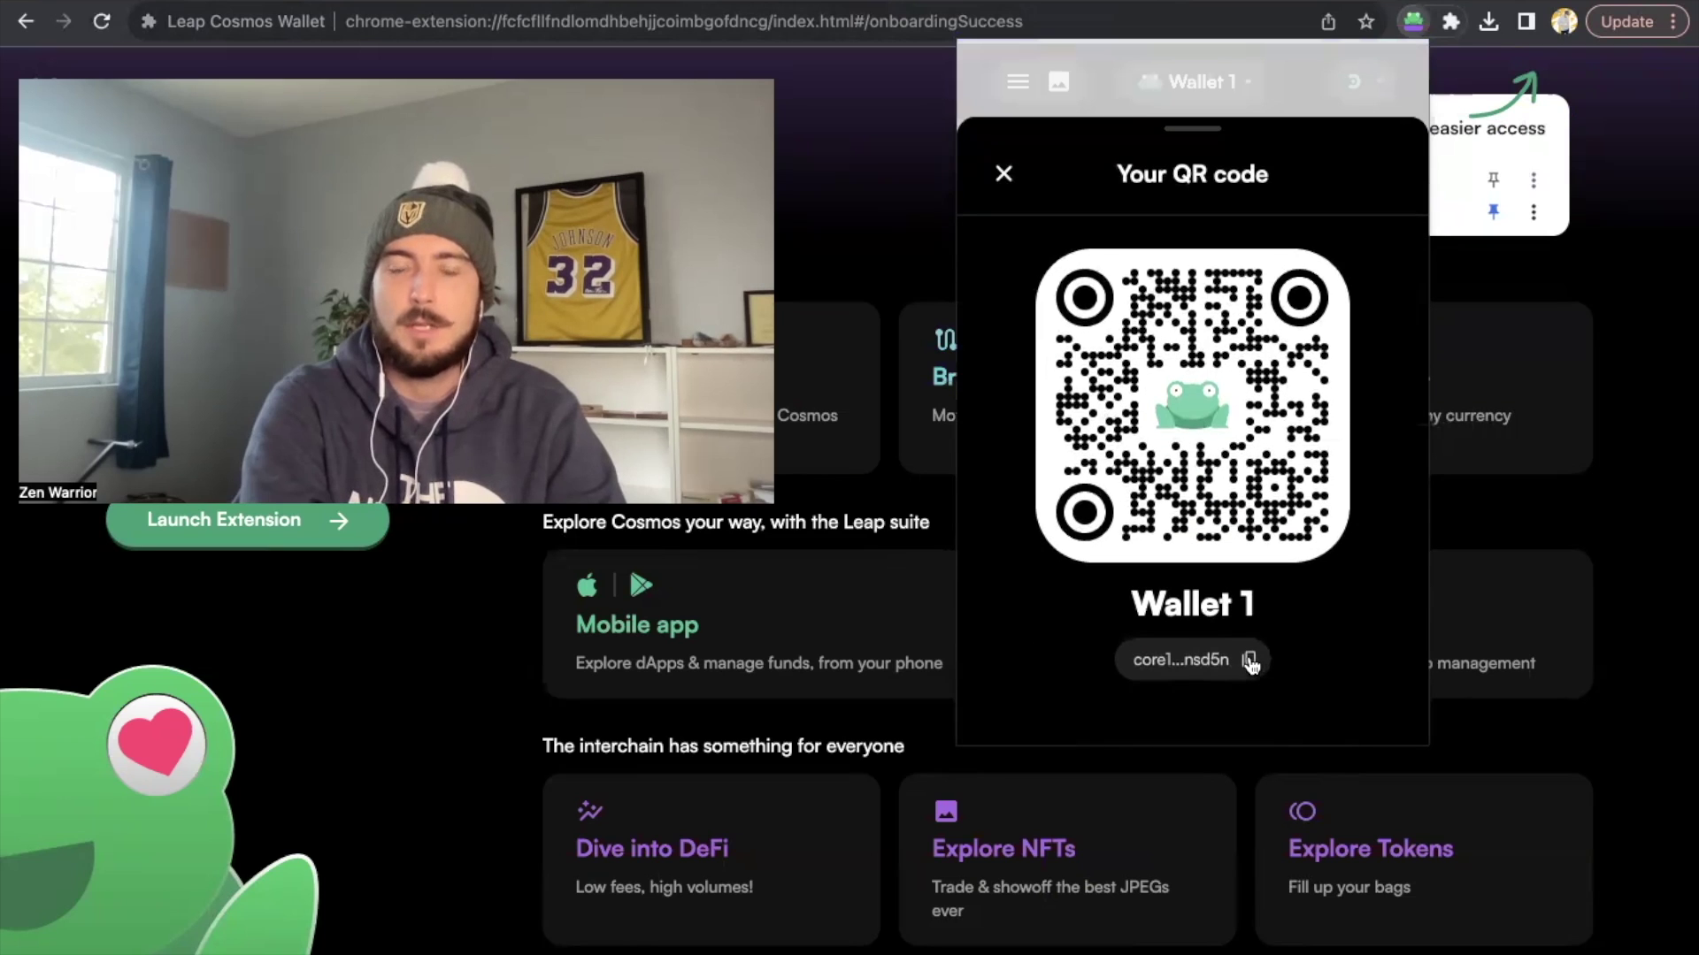
pyautogui.click(1250, 662)
pyautogui.click(1003, 175)
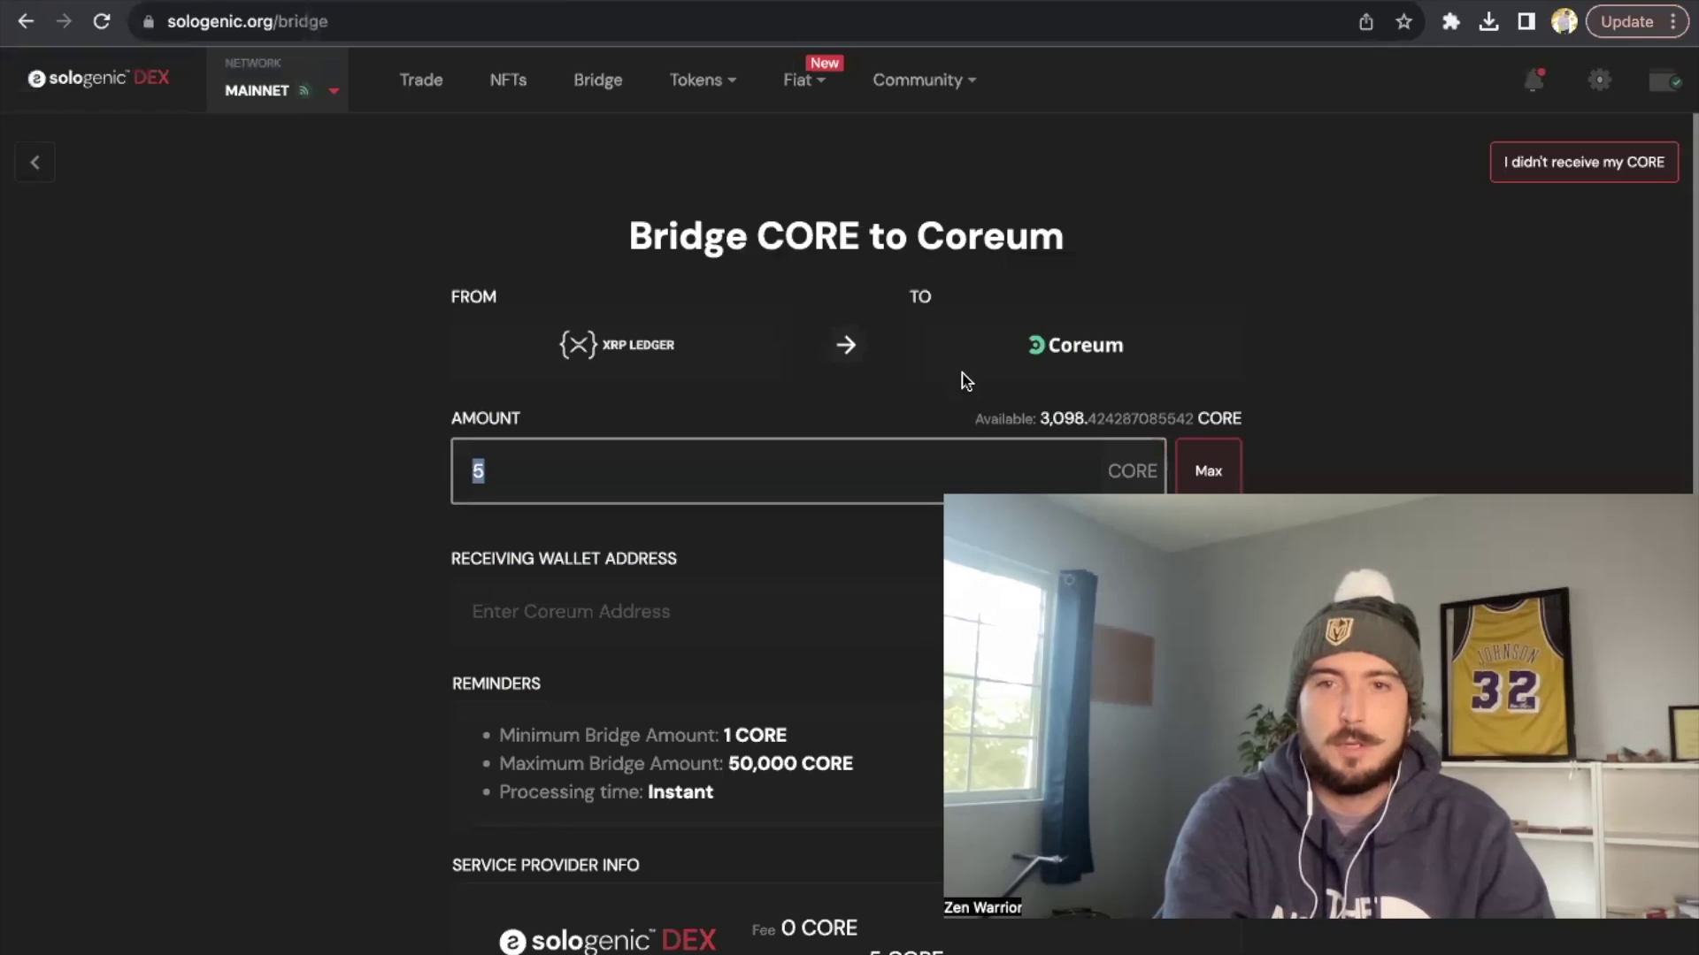
# Paste the Coreum address into Receiving Wallet Address and accept the bridging disclaimer.
pyautogui.scroll(1, 967, 382)
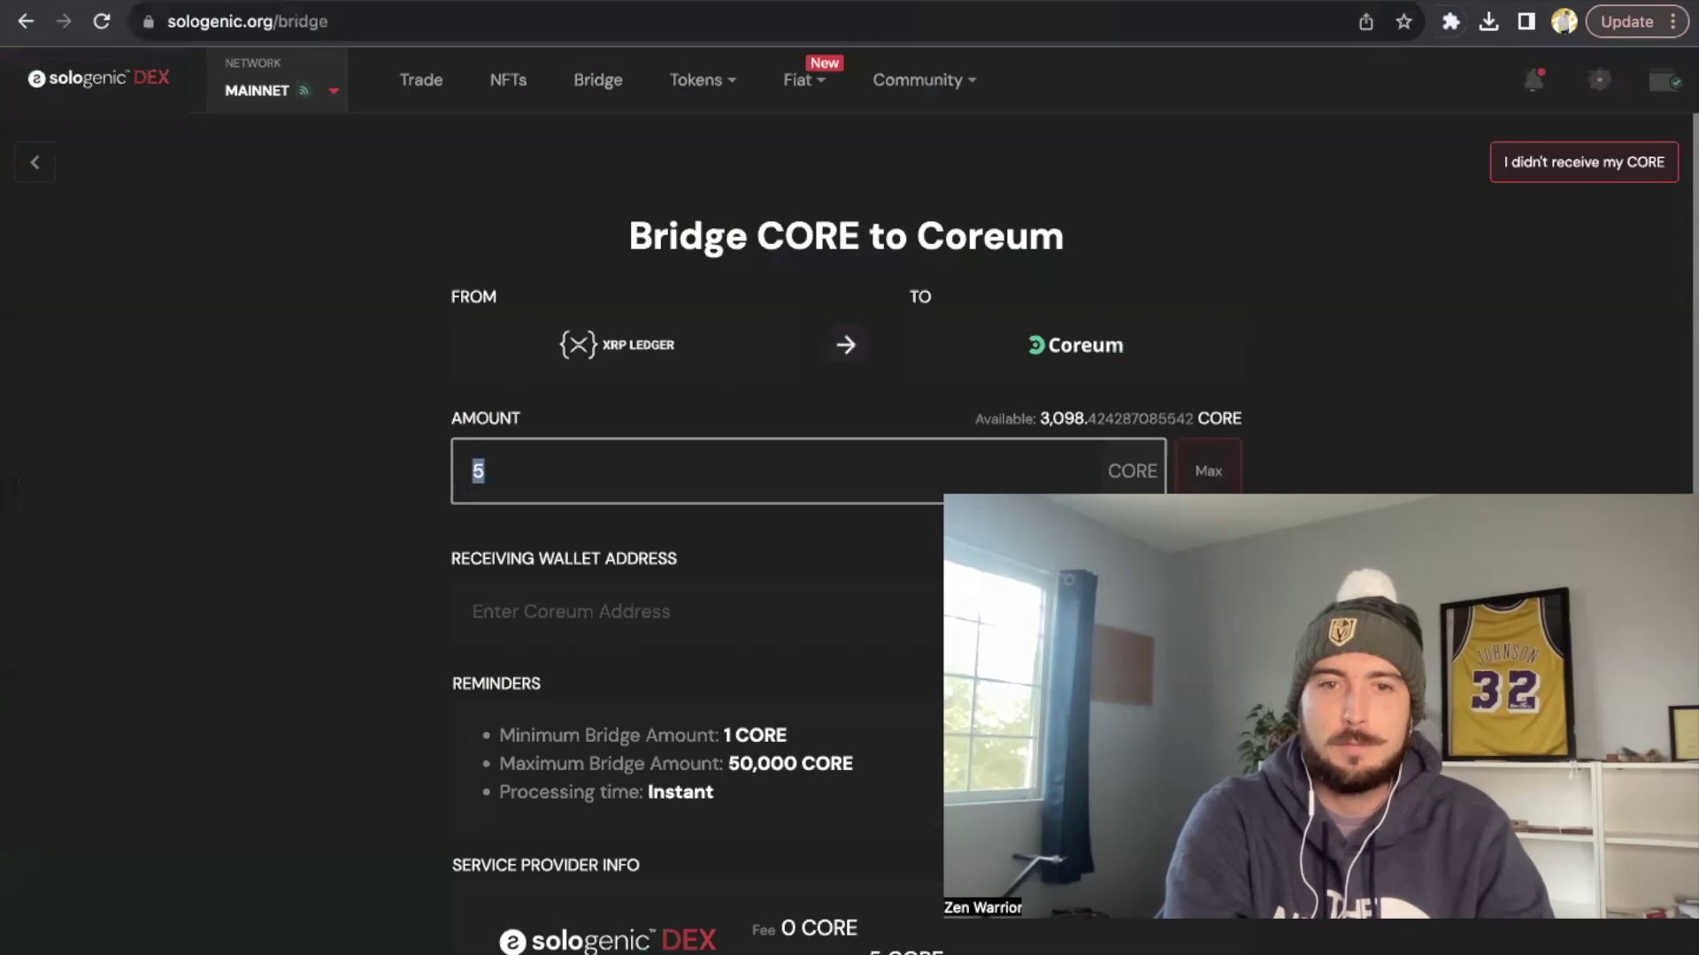
pyautogui.click(732, 602)
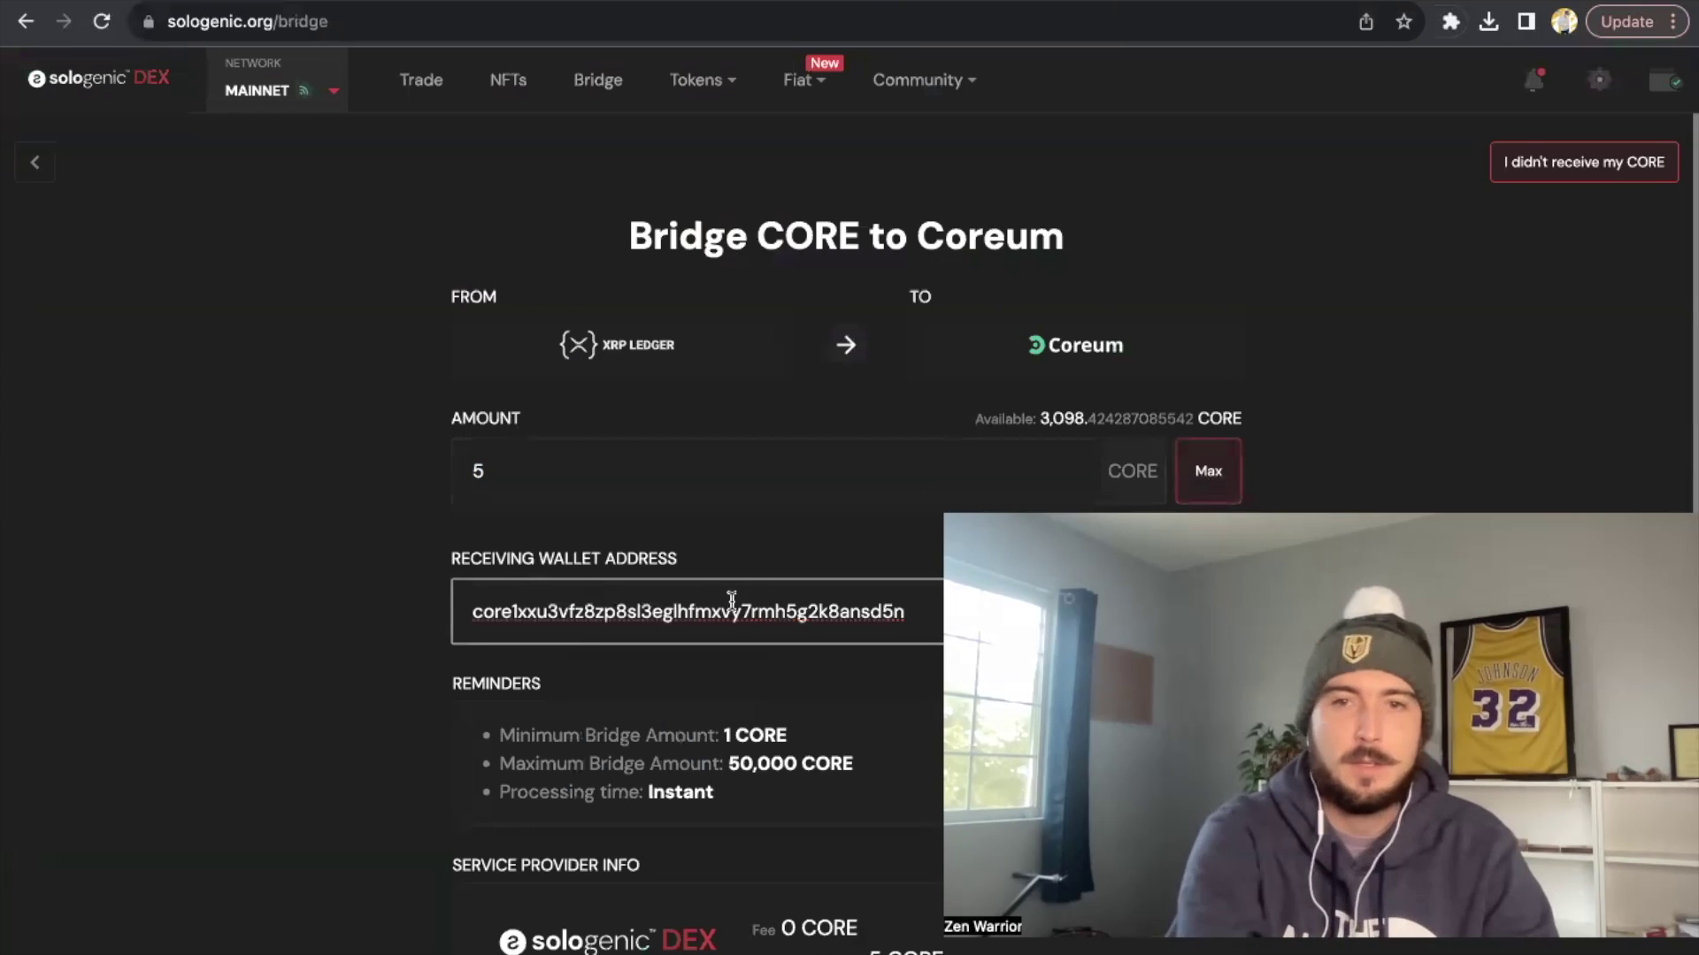
pyautogui.scroll(-4, 751, 437)
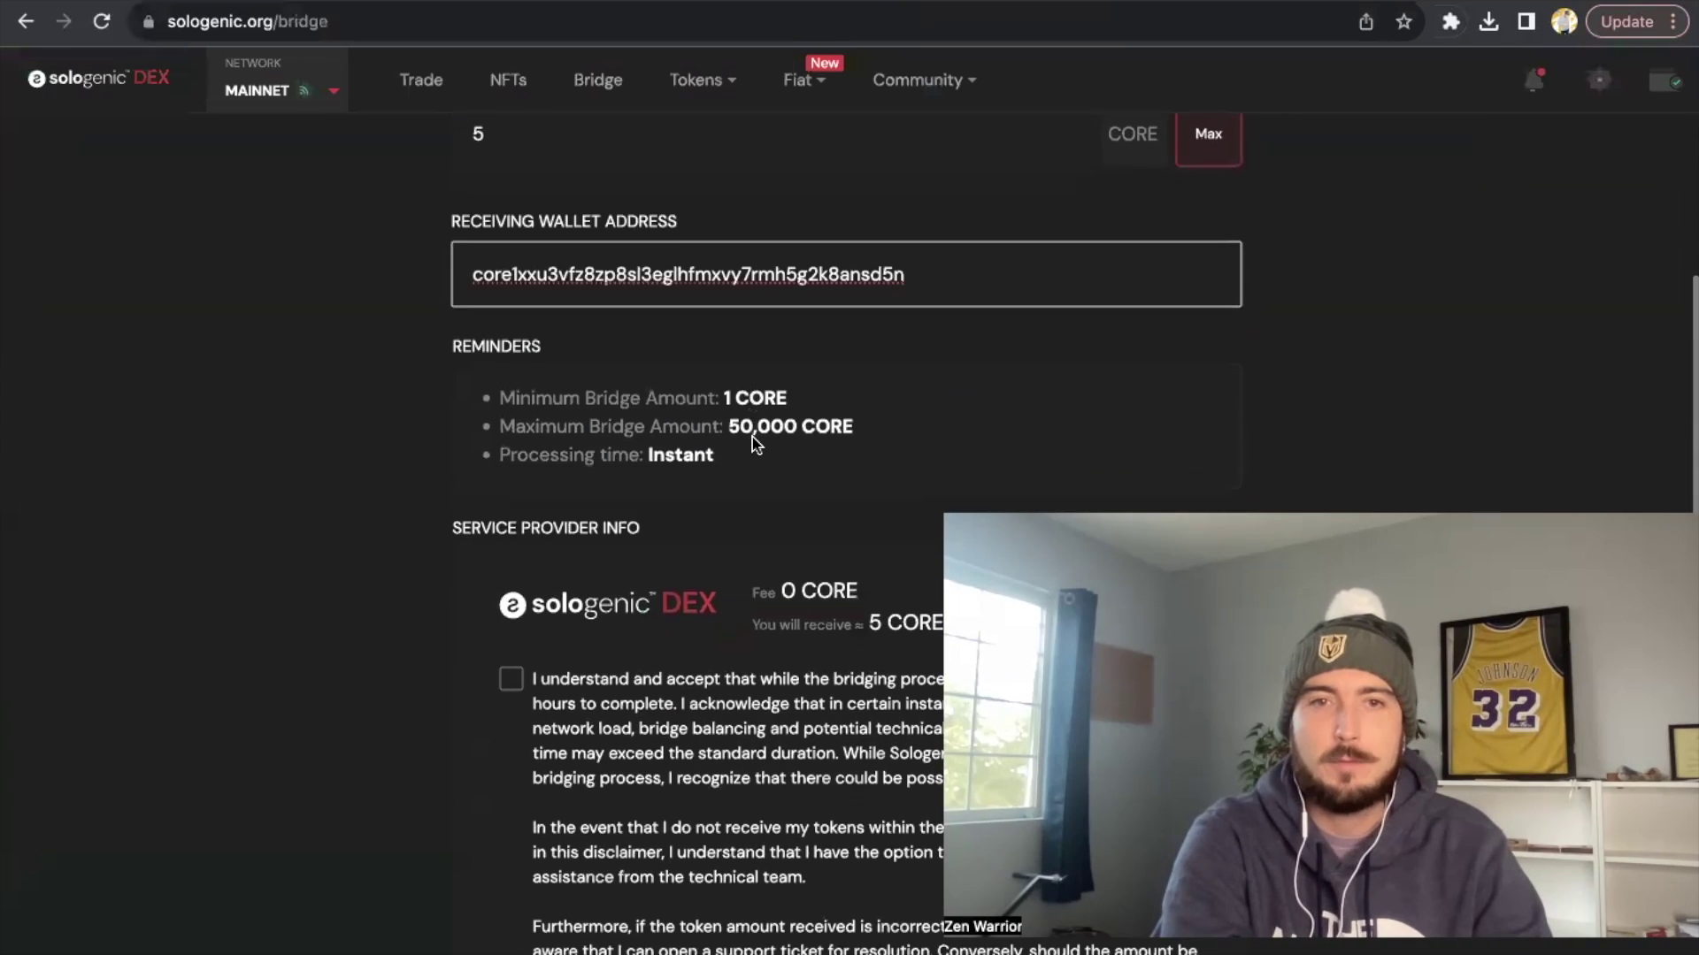
pyautogui.scroll(1, 752, 438)
pyautogui.click(512, 802)
# Submit and sign the 5 CORE XRPL-to-Coreum bridge transaction.
pyautogui.scroll(-3, 519, 803)
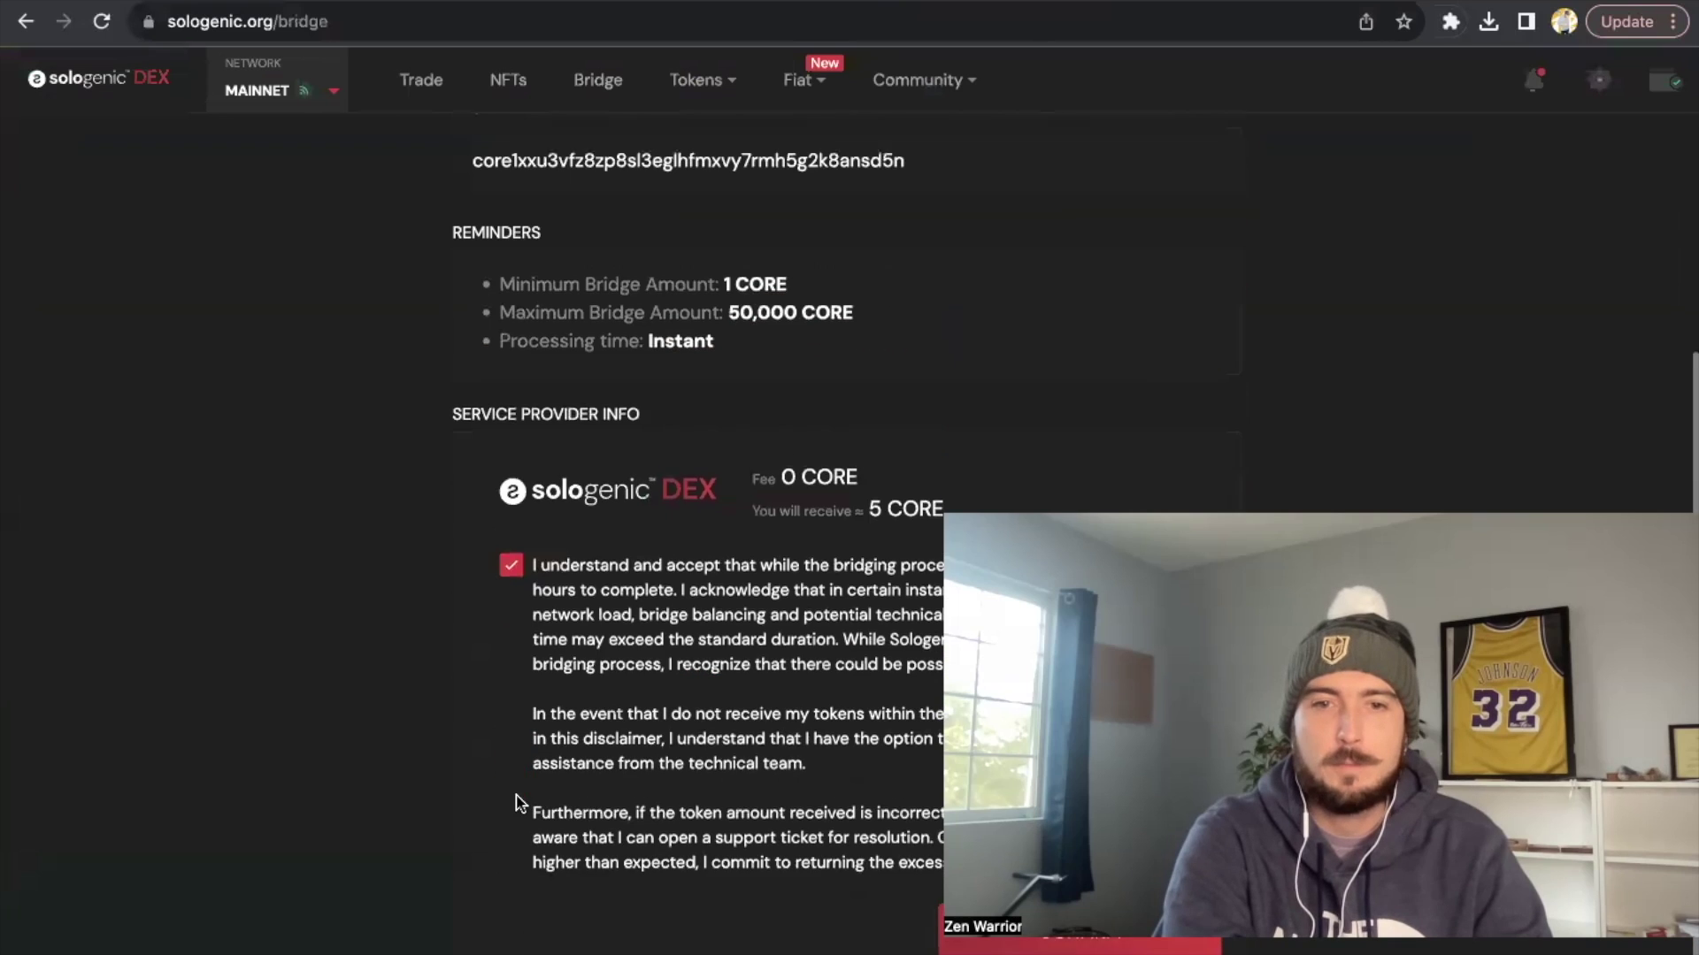
pyautogui.click(1079, 947)
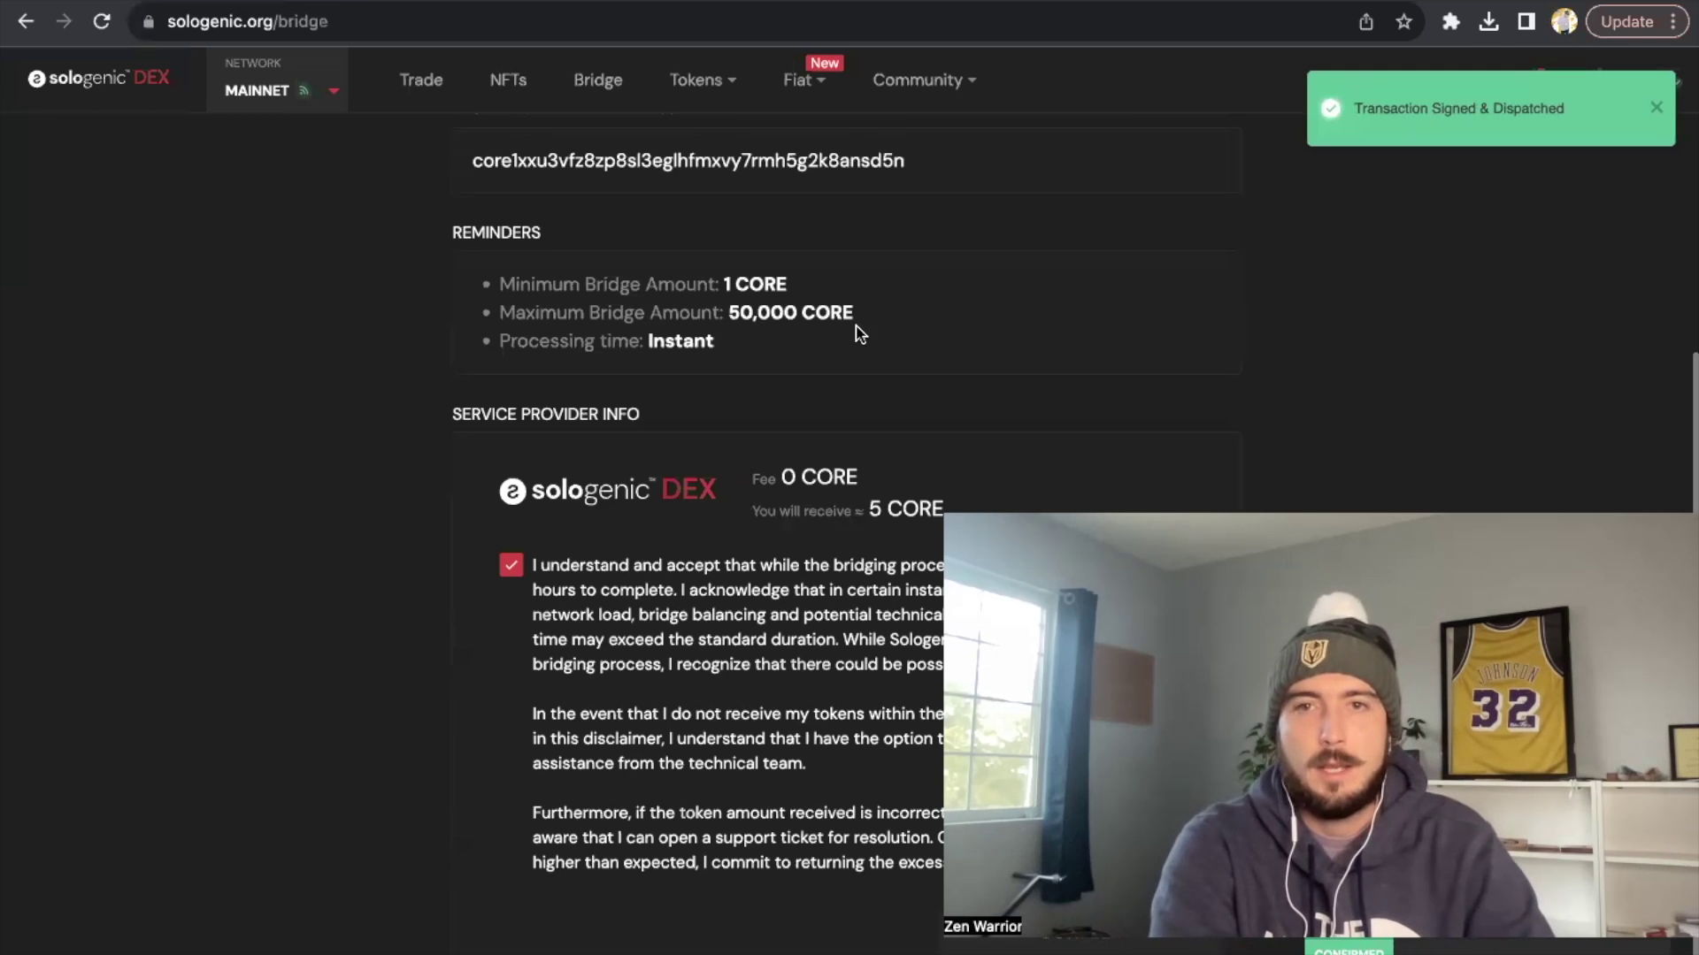
pyautogui.scroll(5, 857, 340)
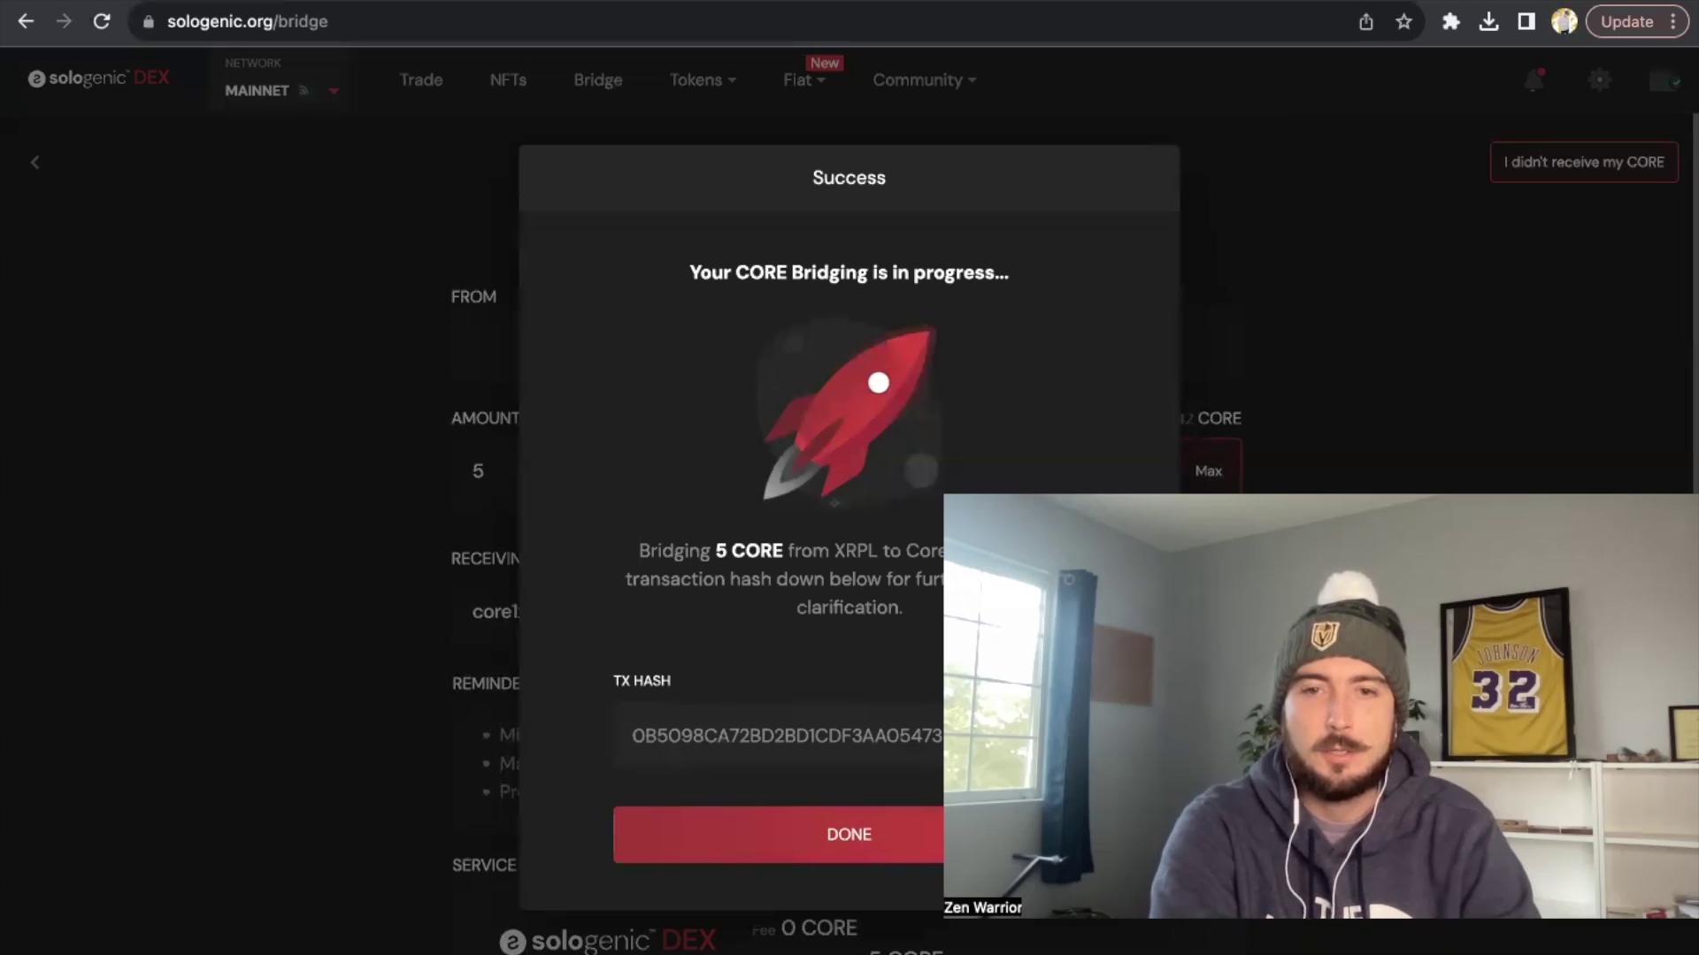
# Copy the bridge transaction hash and close the Success dialog with DONE.
pyautogui.click(1053, 736)
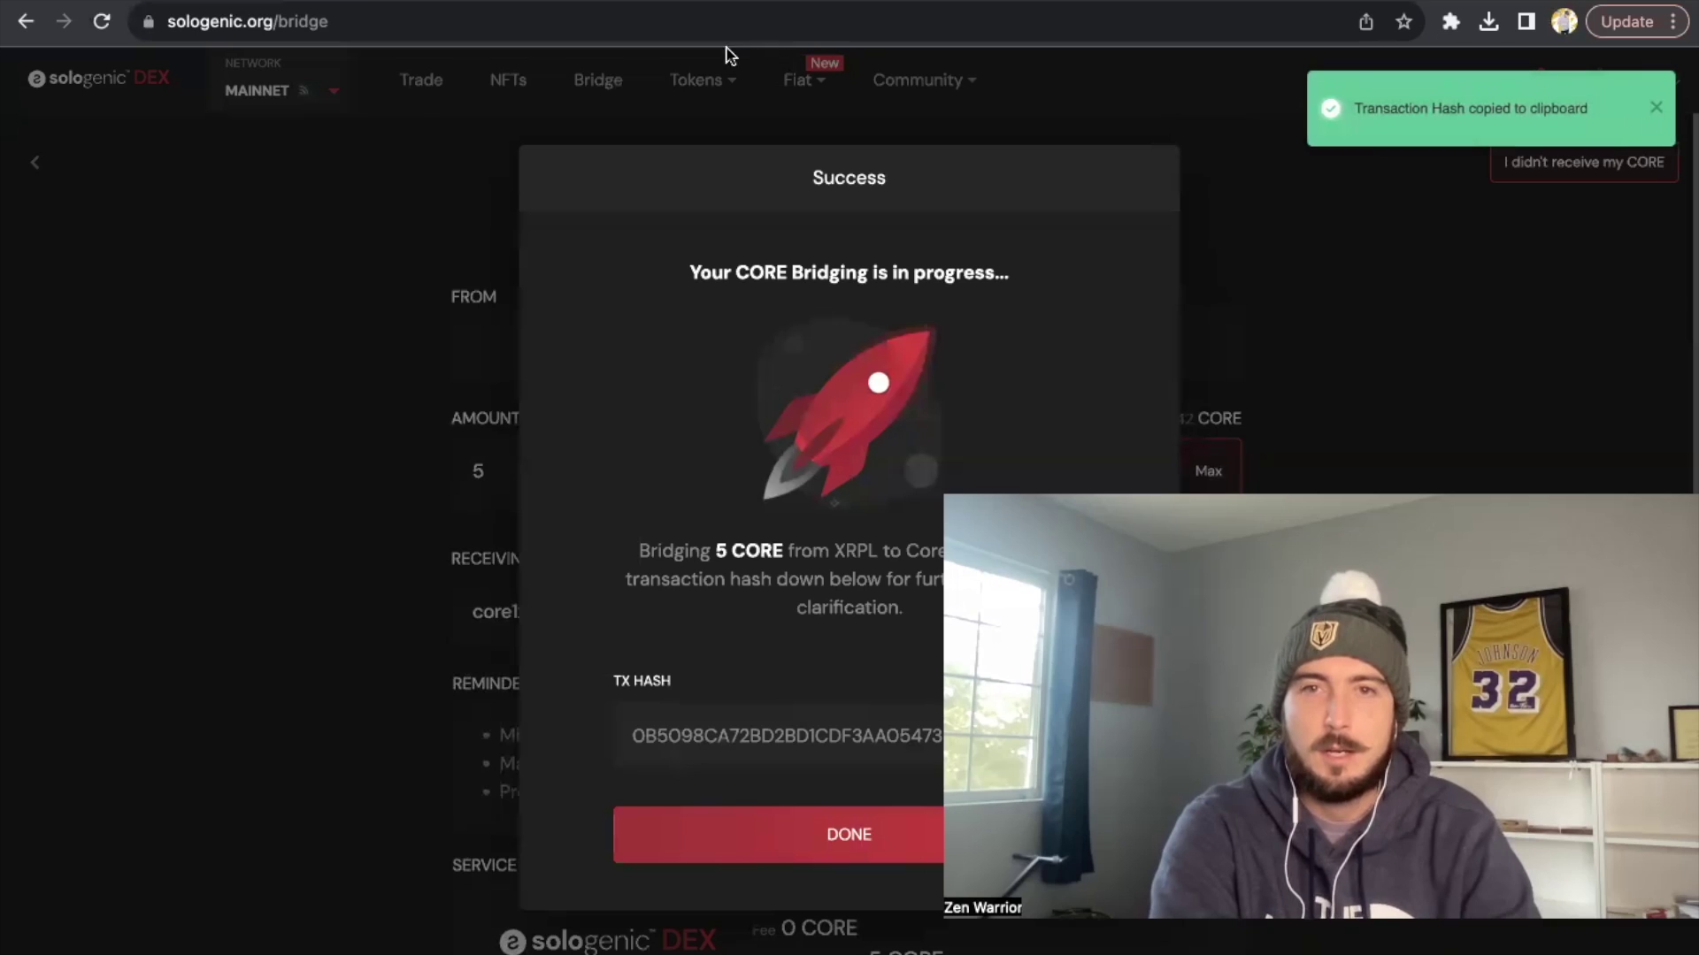
pyautogui.click(936, 818)
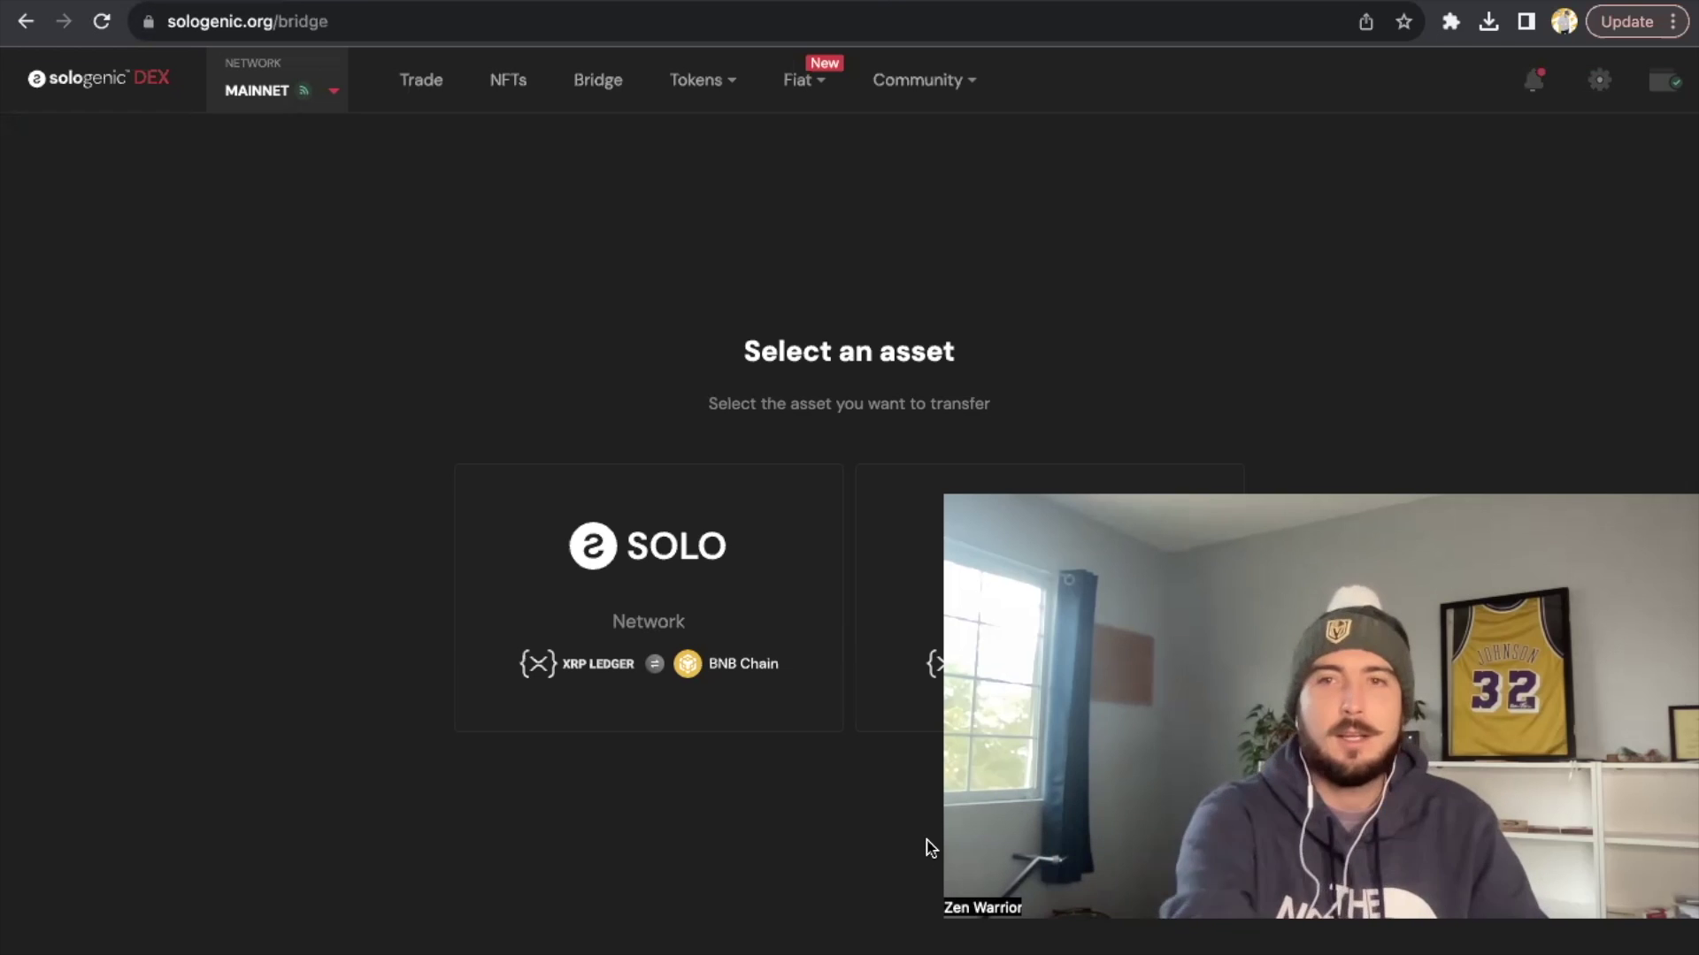
# Open the Leap wallet and view its Coreum Governance, Stake and Earn pages, returning home.
pyautogui.click(1451, 21)
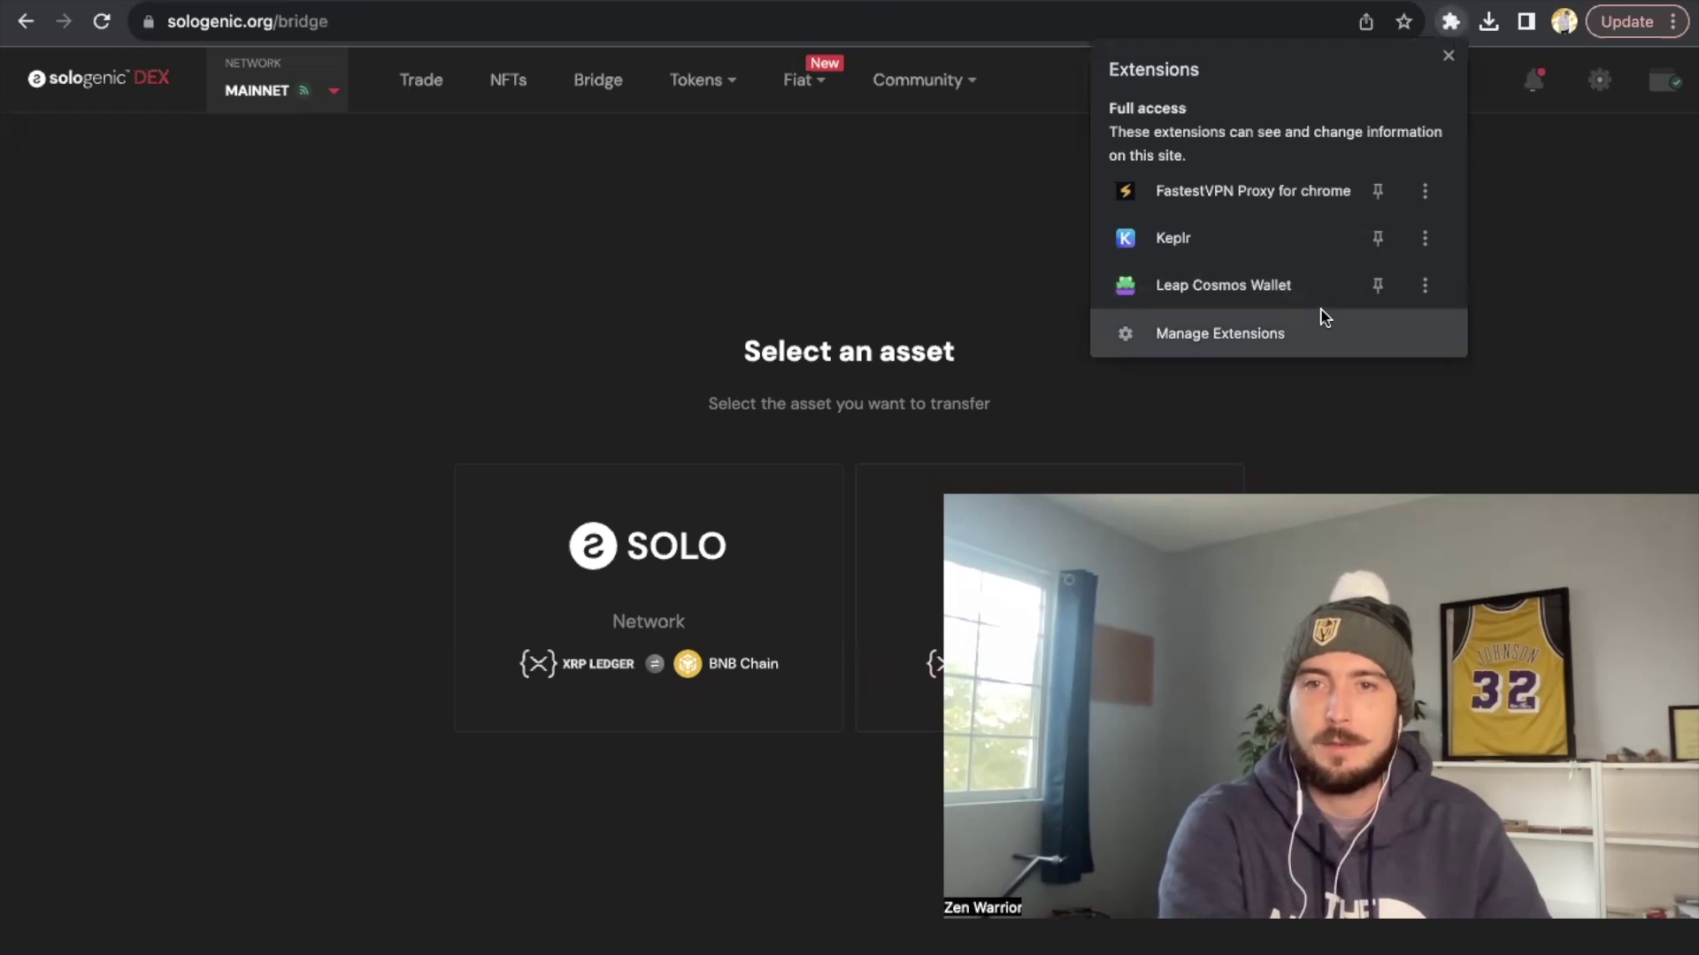
pyautogui.click(1303, 297)
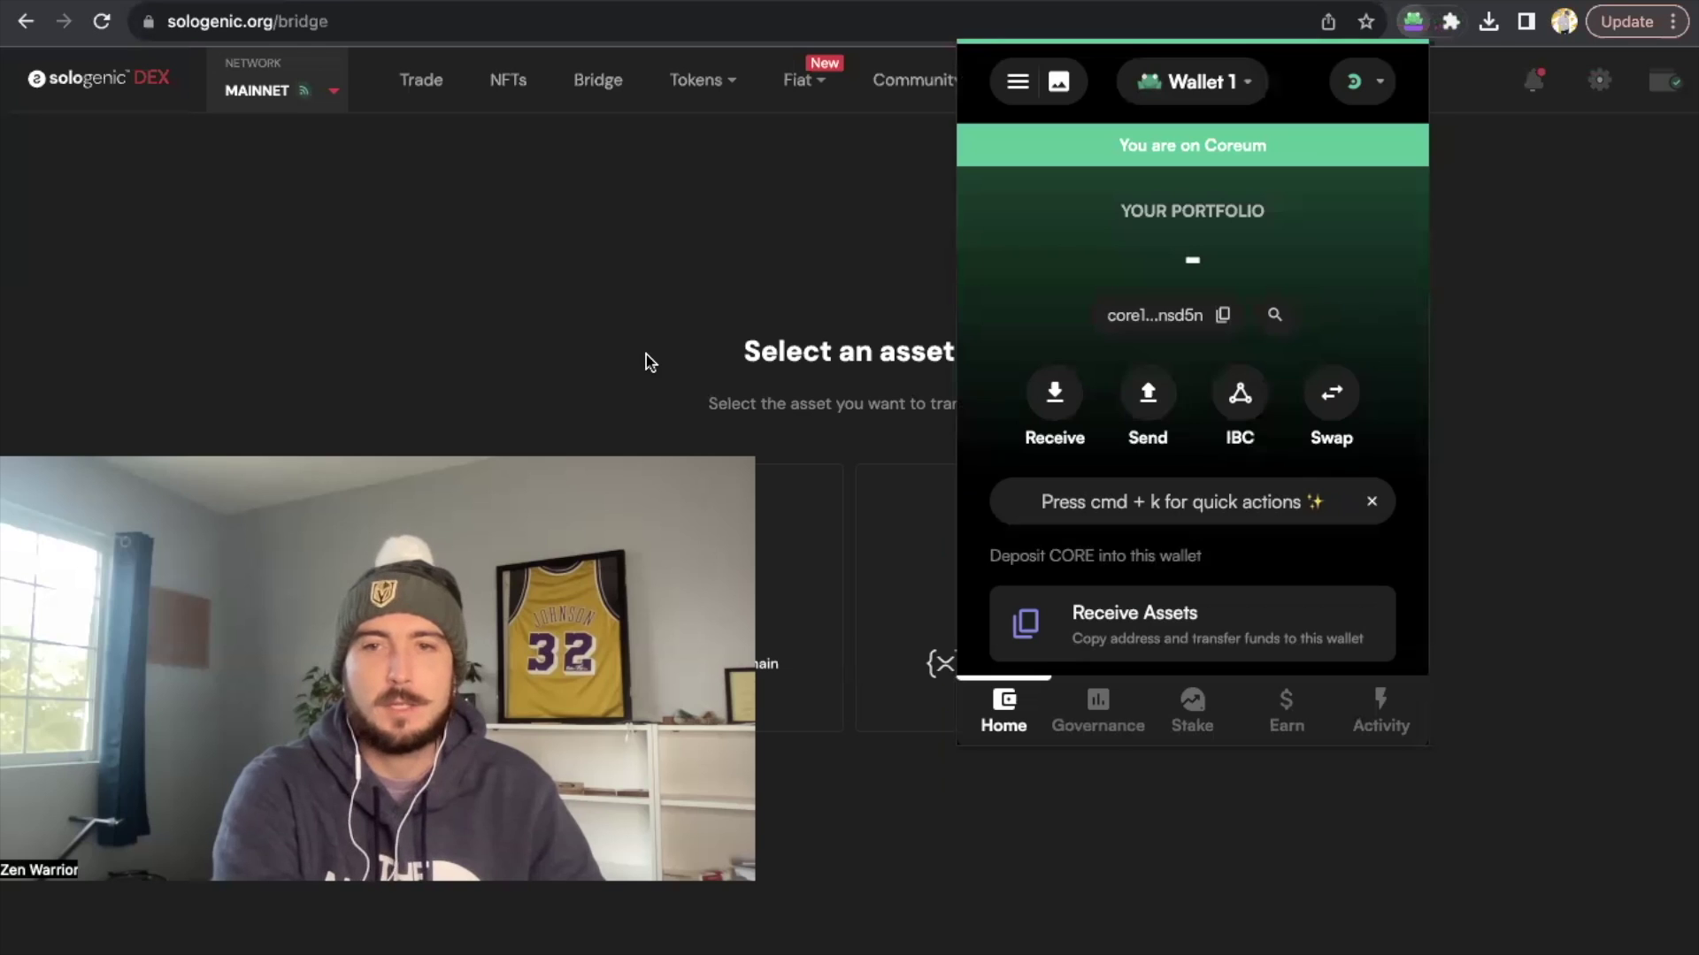
pyautogui.click(1102, 708)
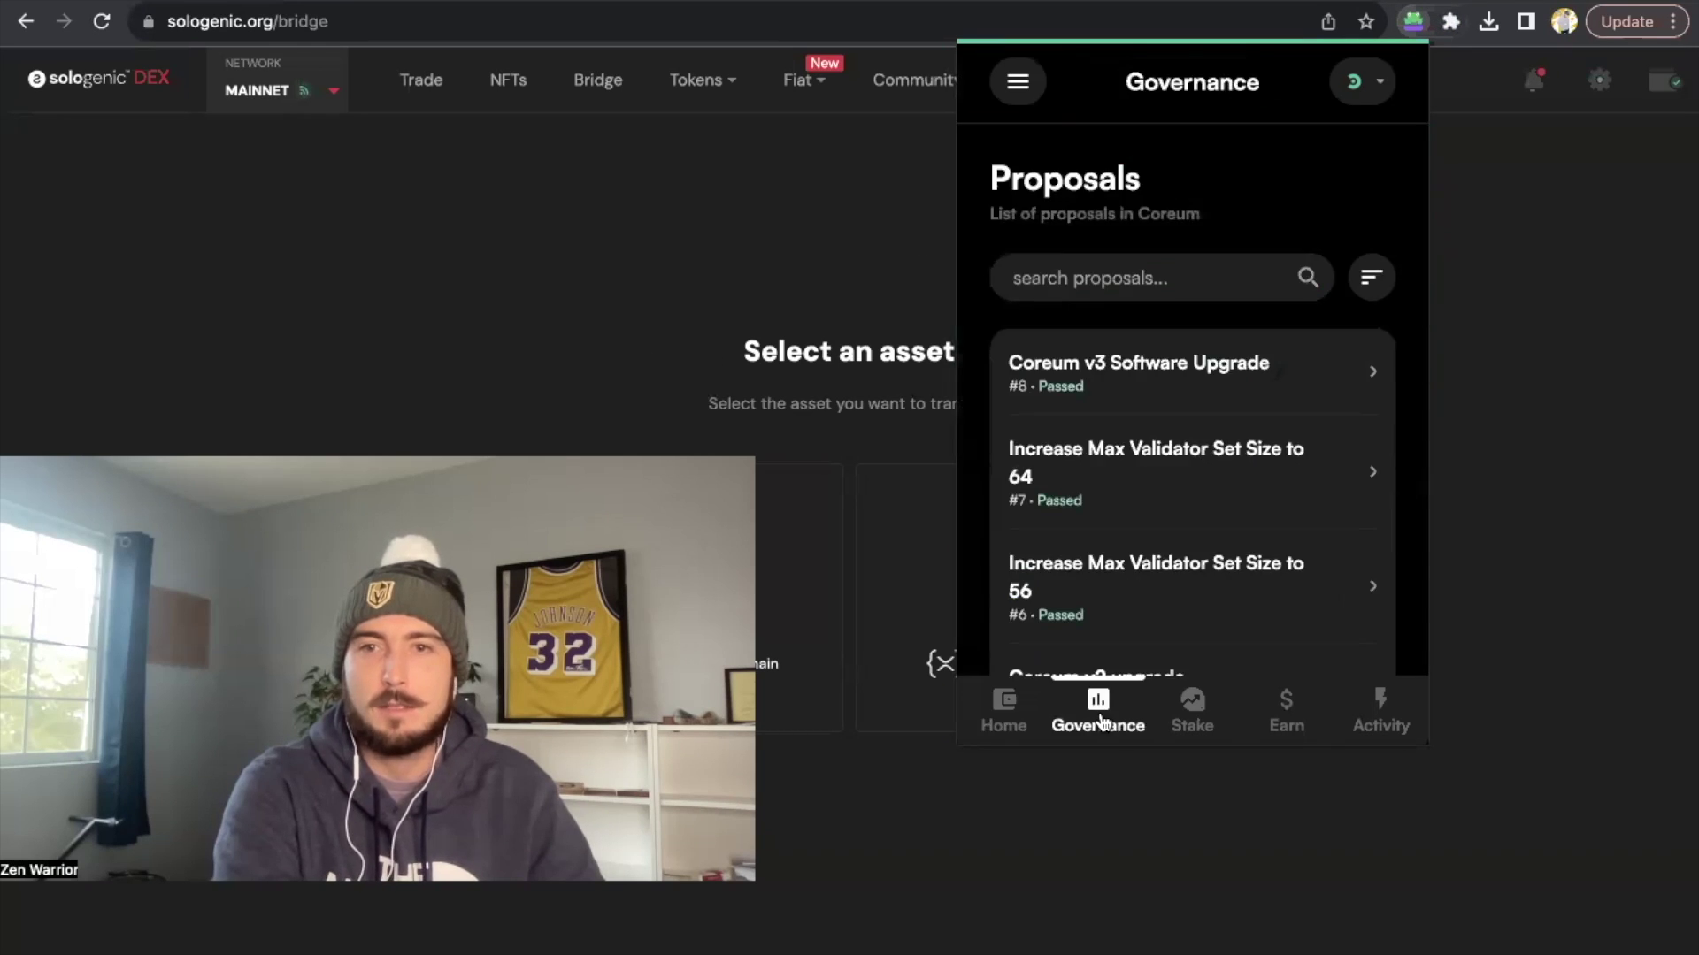
pyautogui.click(1191, 709)
pyautogui.click(1267, 719)
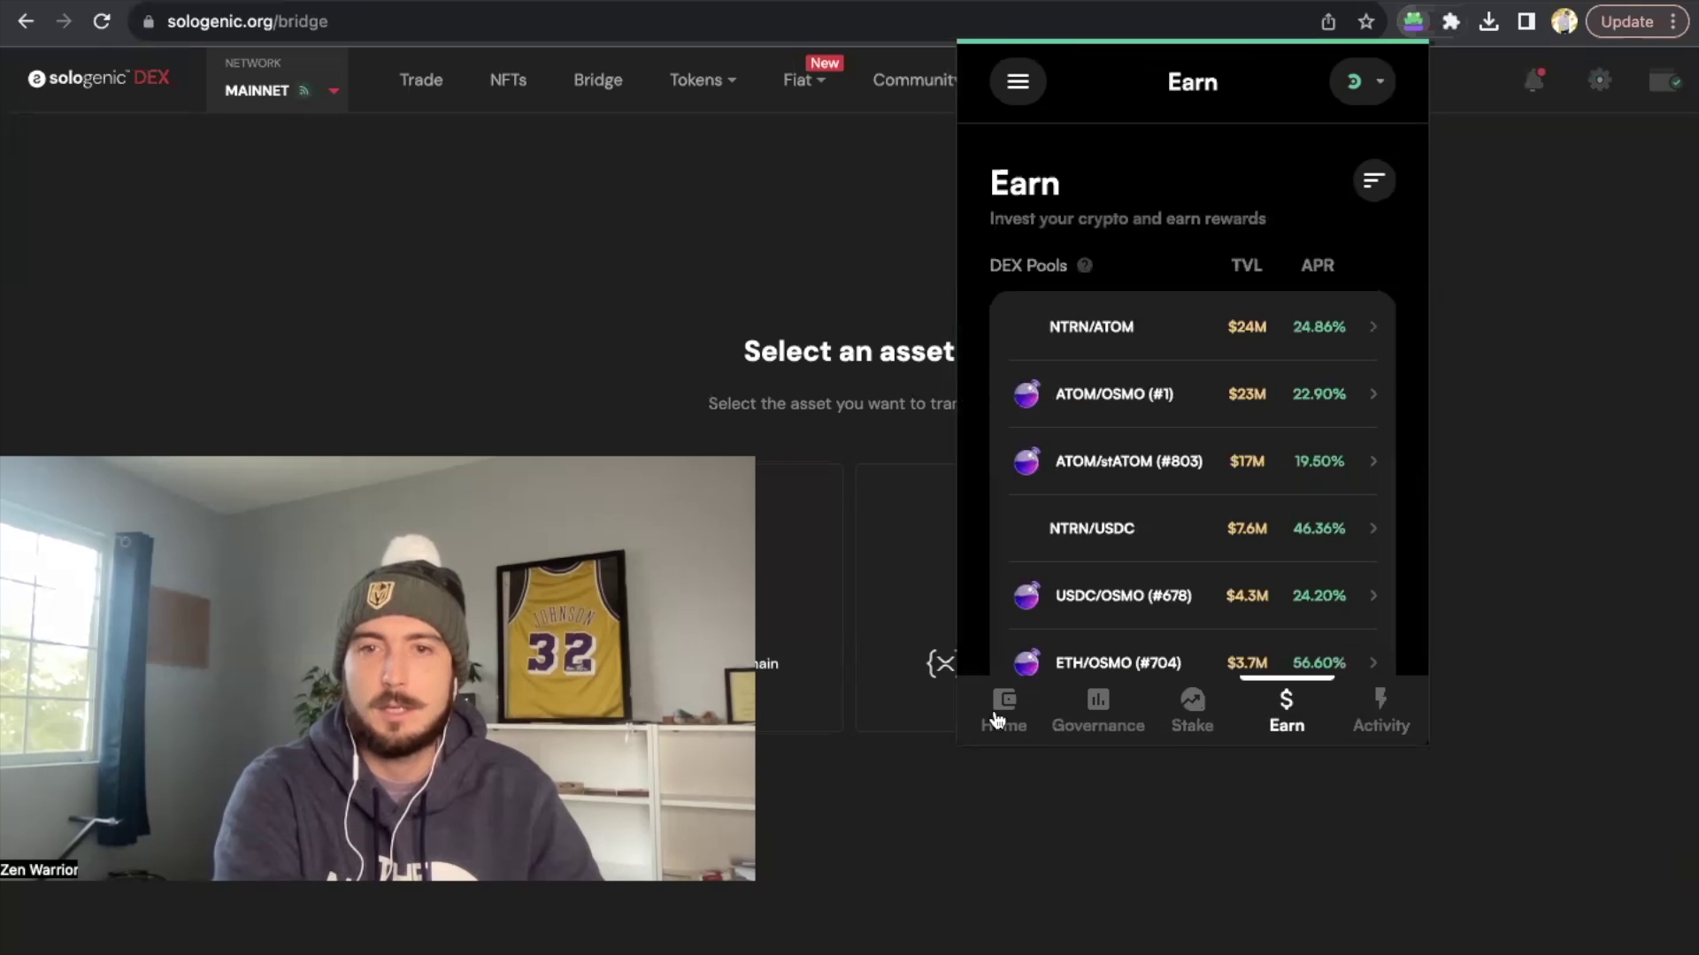
pyautogui.click(995, 712)
# Close the Leap popup and reopen it on Wallet 1's Coreum home.
pyautogui.click(1255, 816)
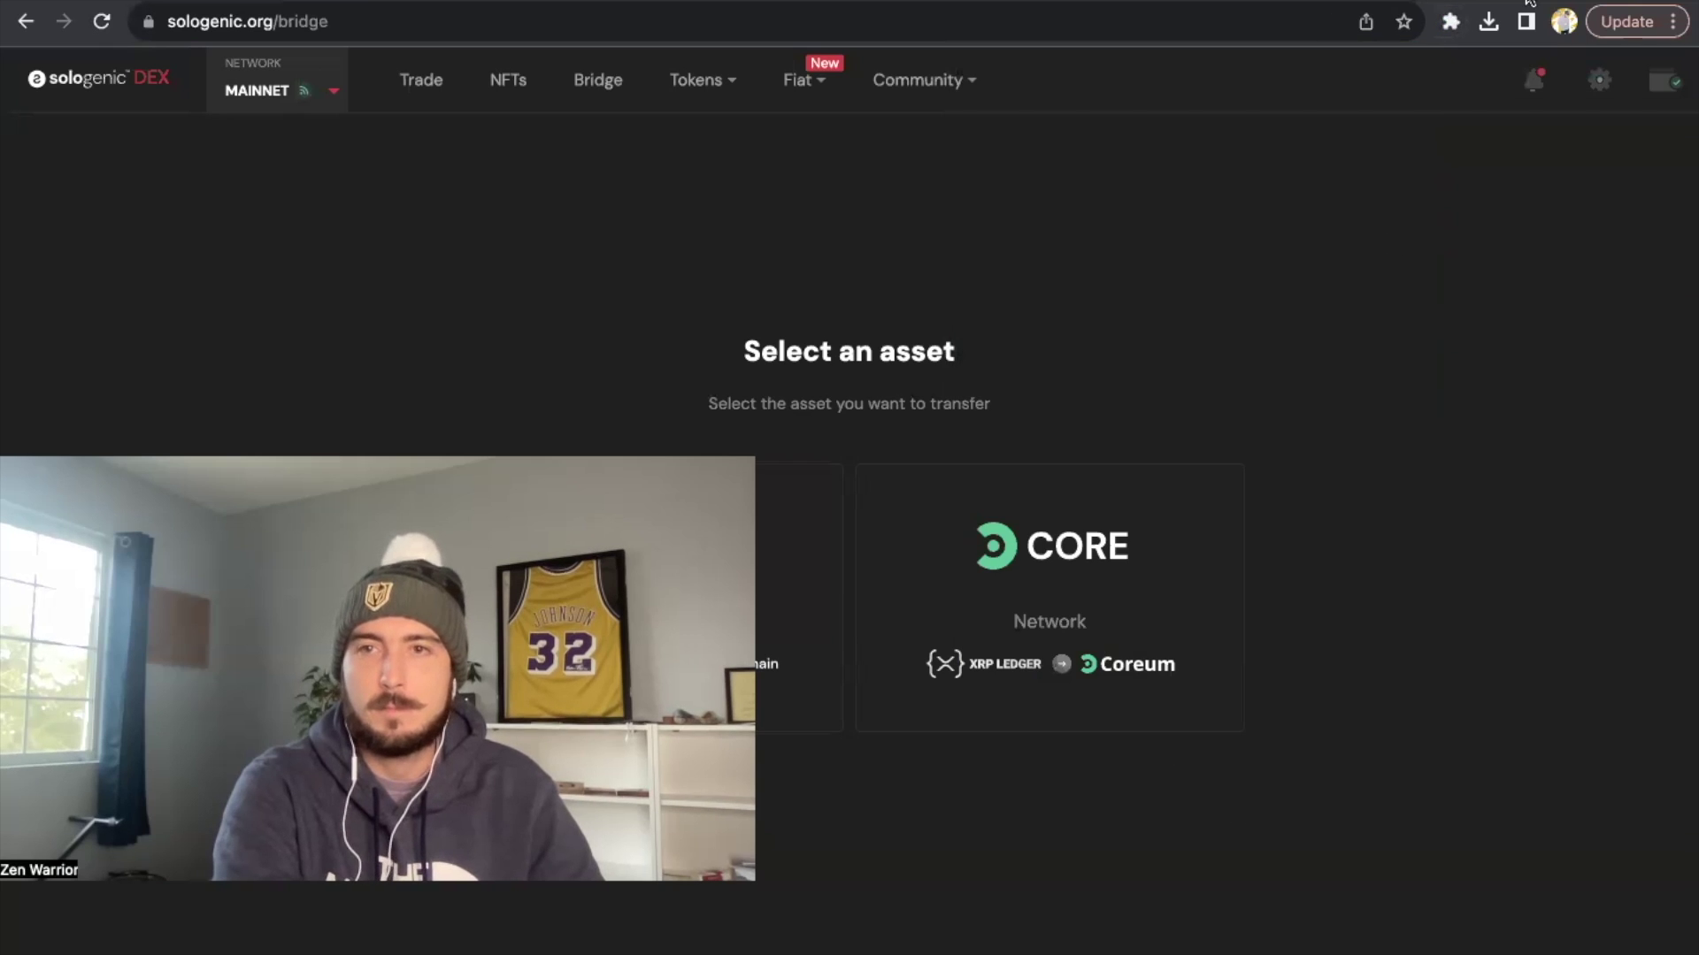
pyautogui.click(1459, 23)
pyautogui.click(1221, 284)
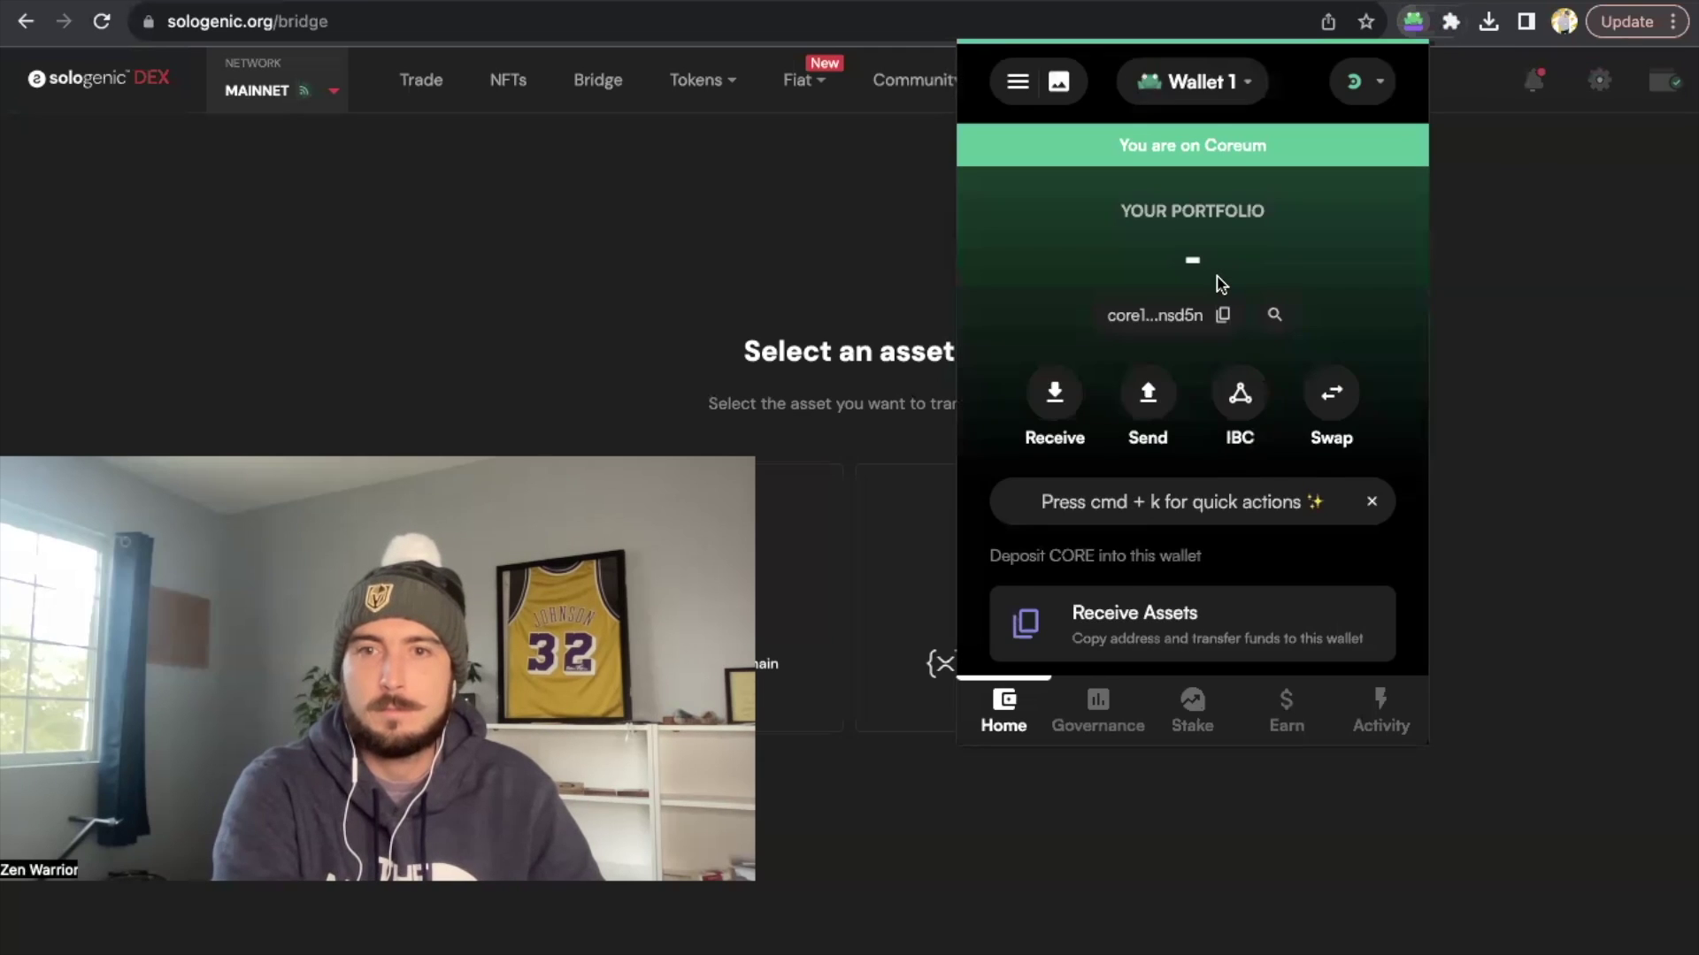
pyautogui.scroll(-5, 1225, 398)
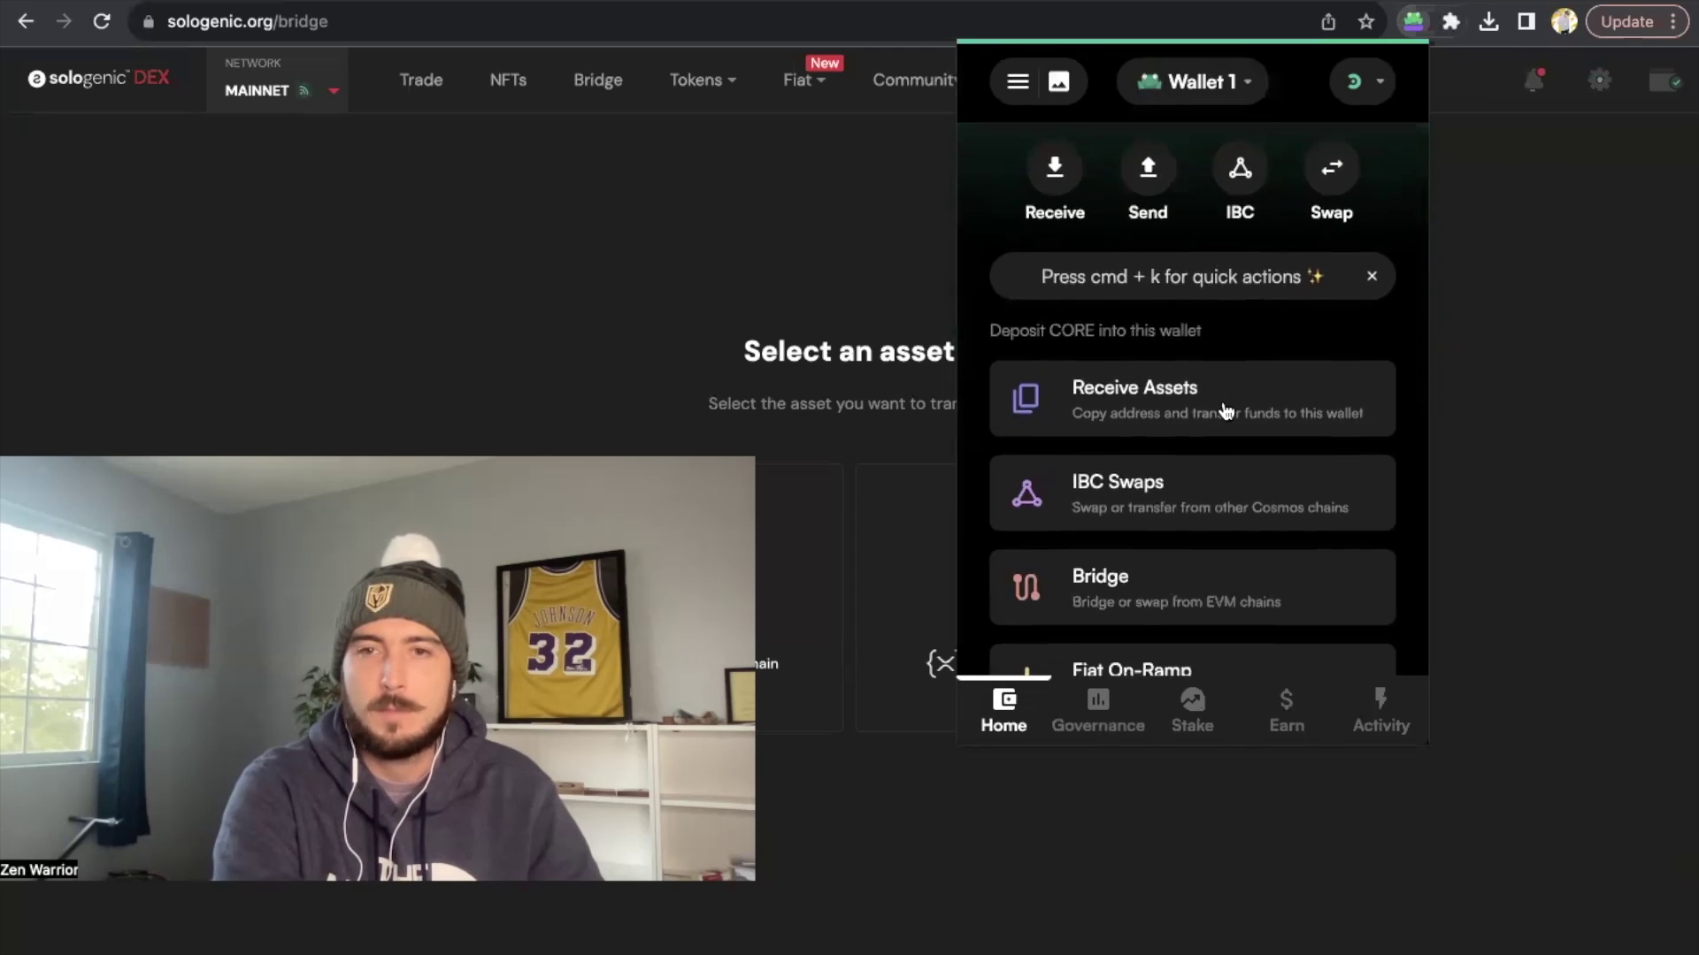
pyautogui.scroll(5, 1225, 409)
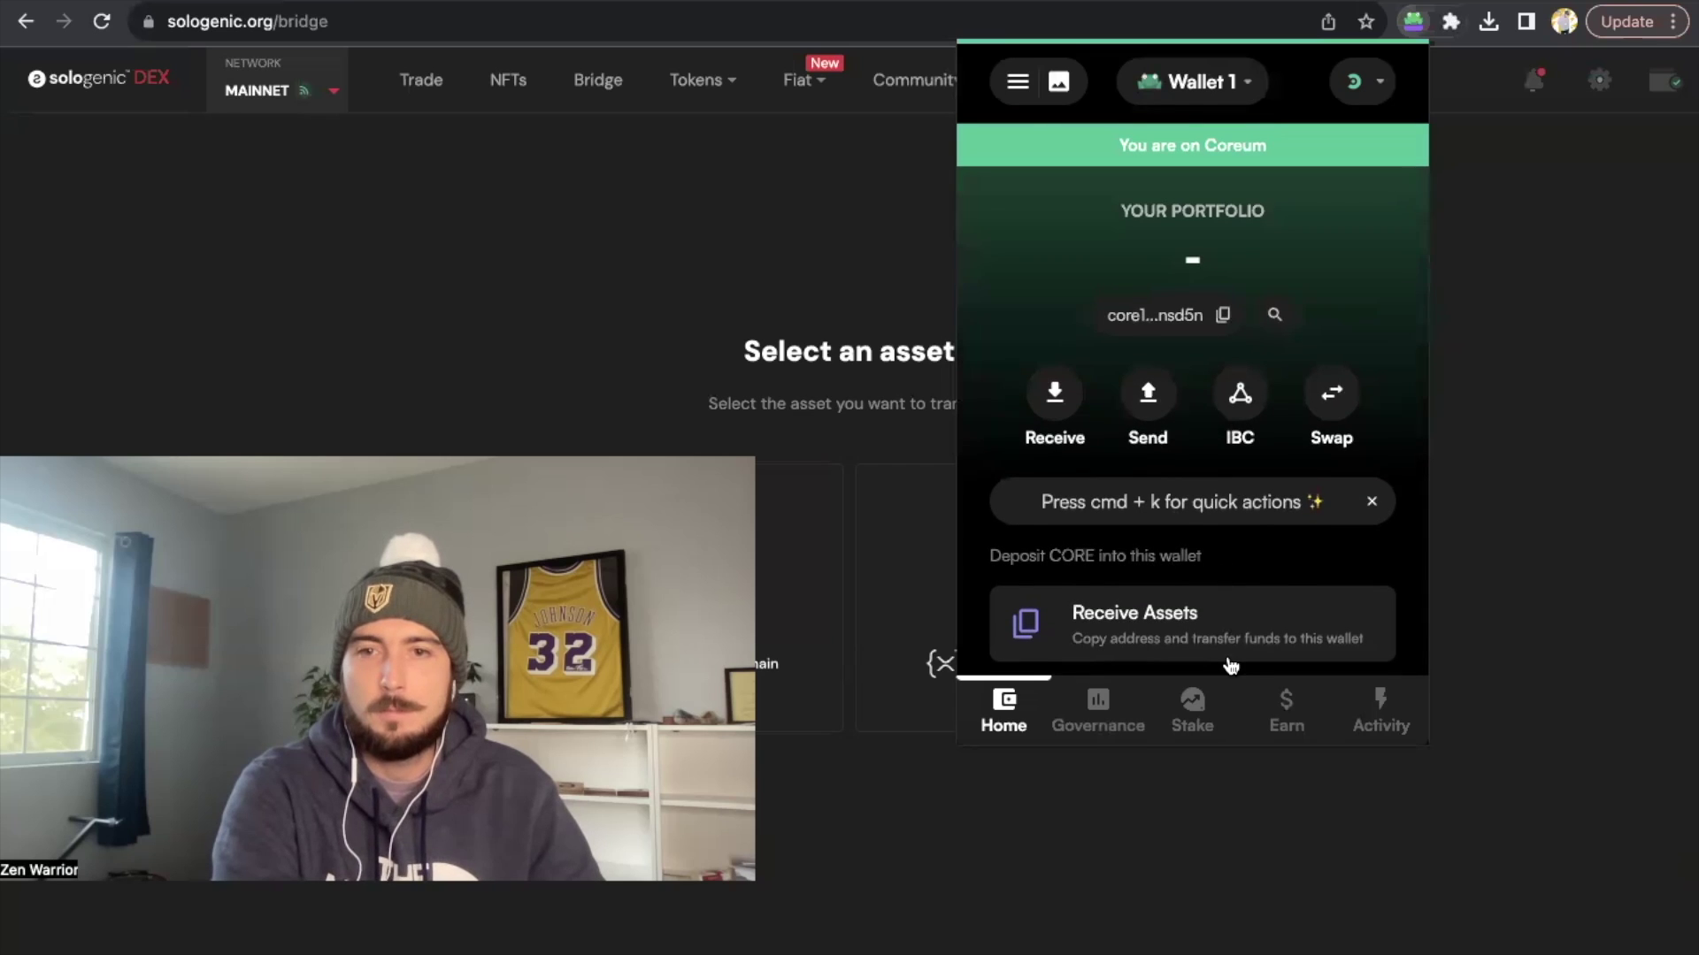
pyautogui.click(1191, 708)
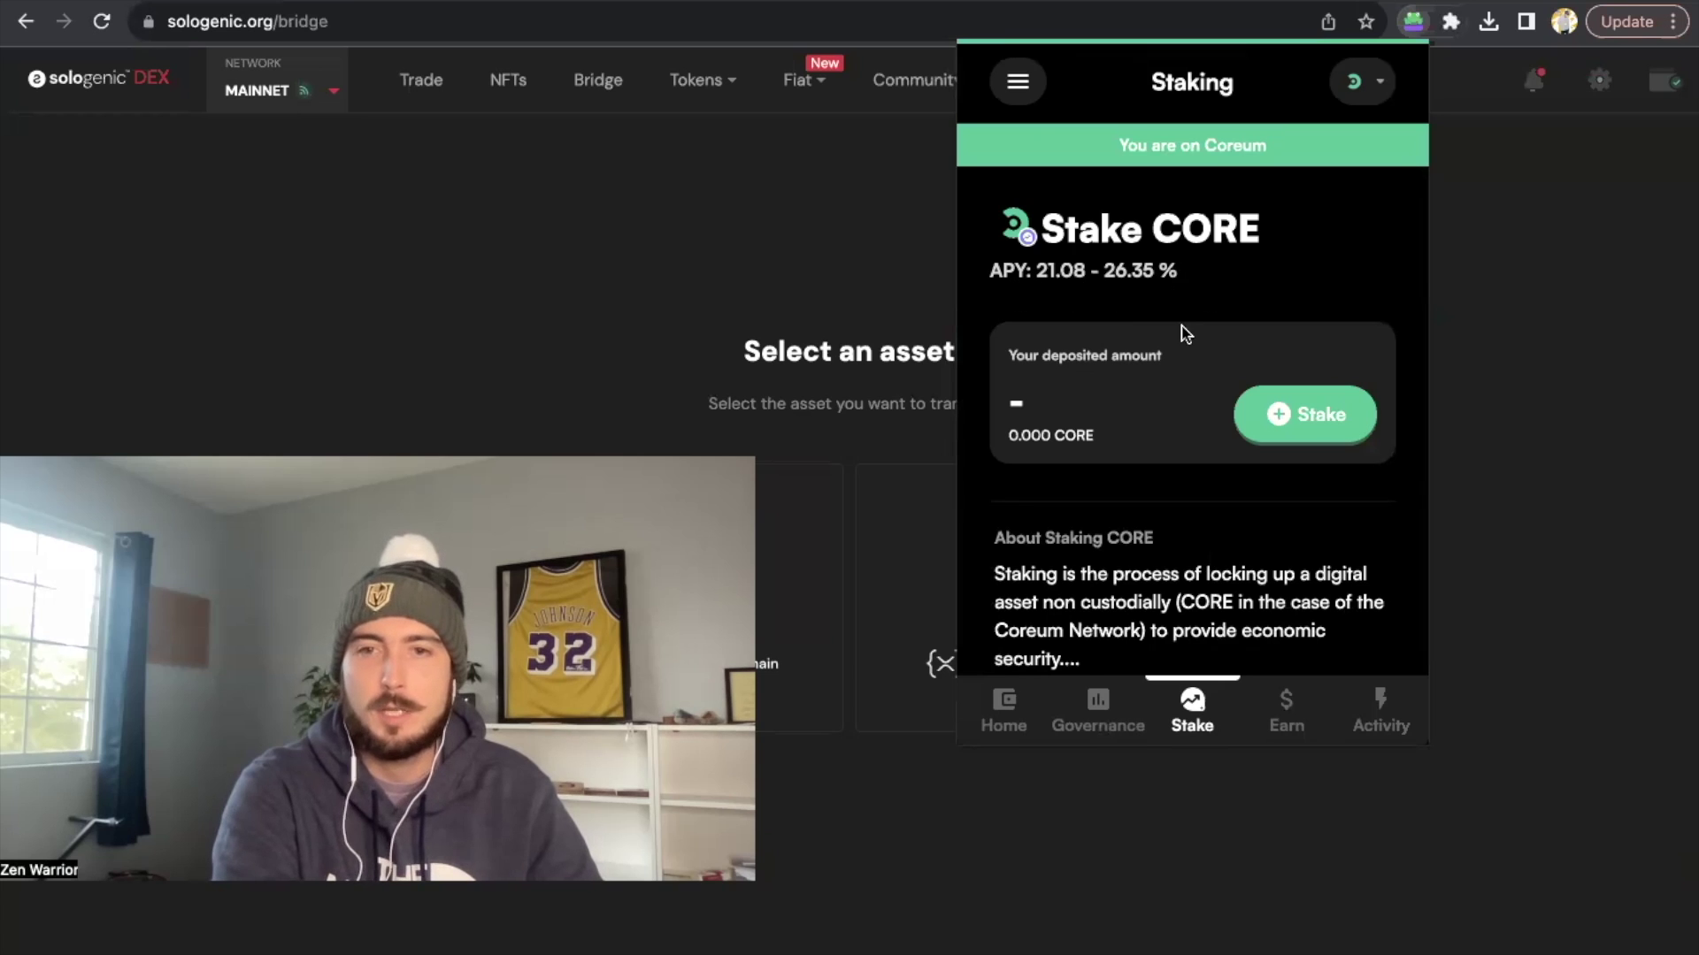
pyautogui.scroll(-1, 1184, 345)
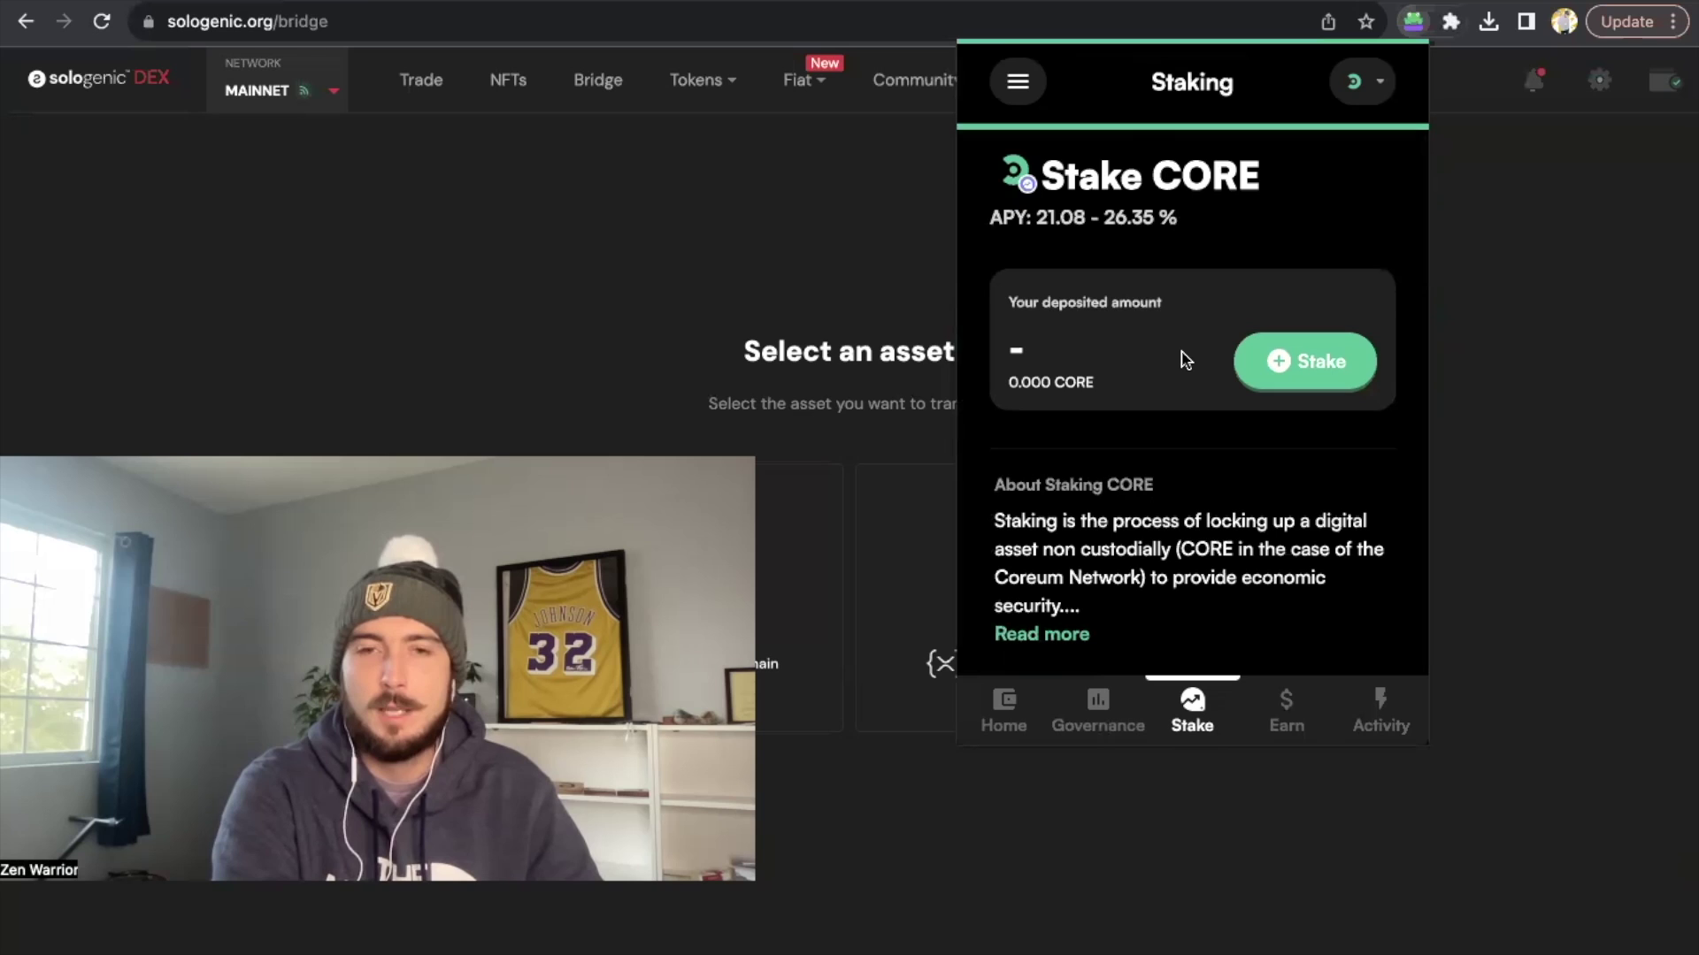
pyautogui.scroll(-1, 1185, 360)
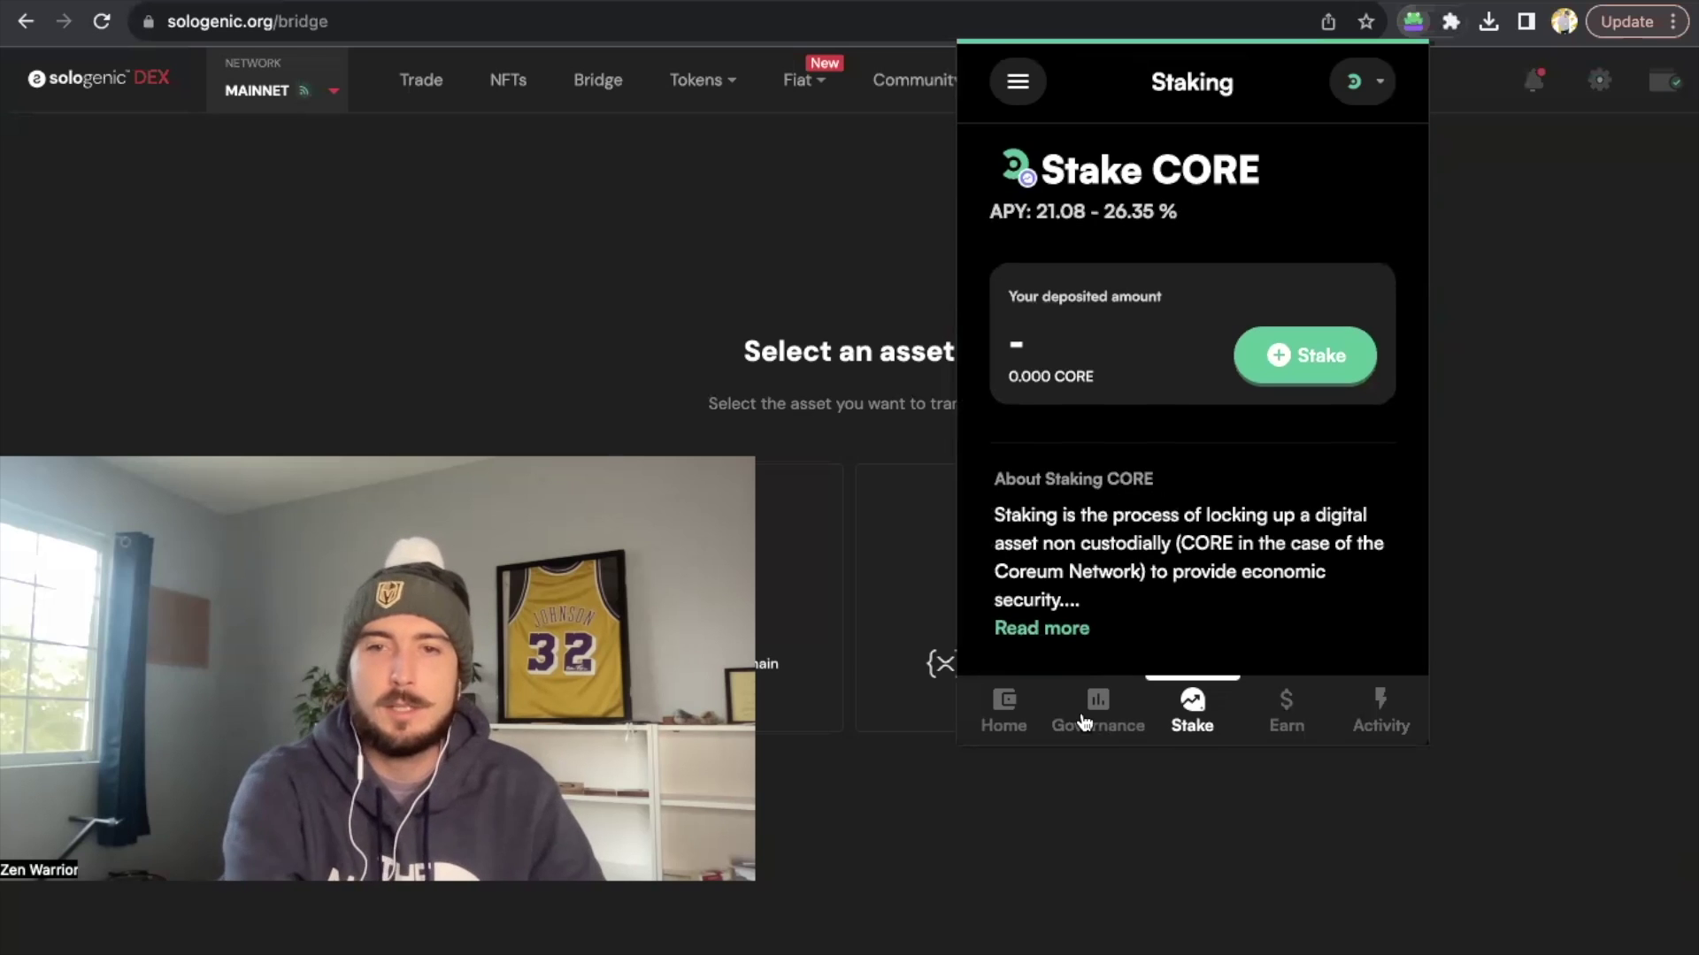
pyautogui.click(1063, 634)
pyautogui.scroll(-5, 1067, 632)
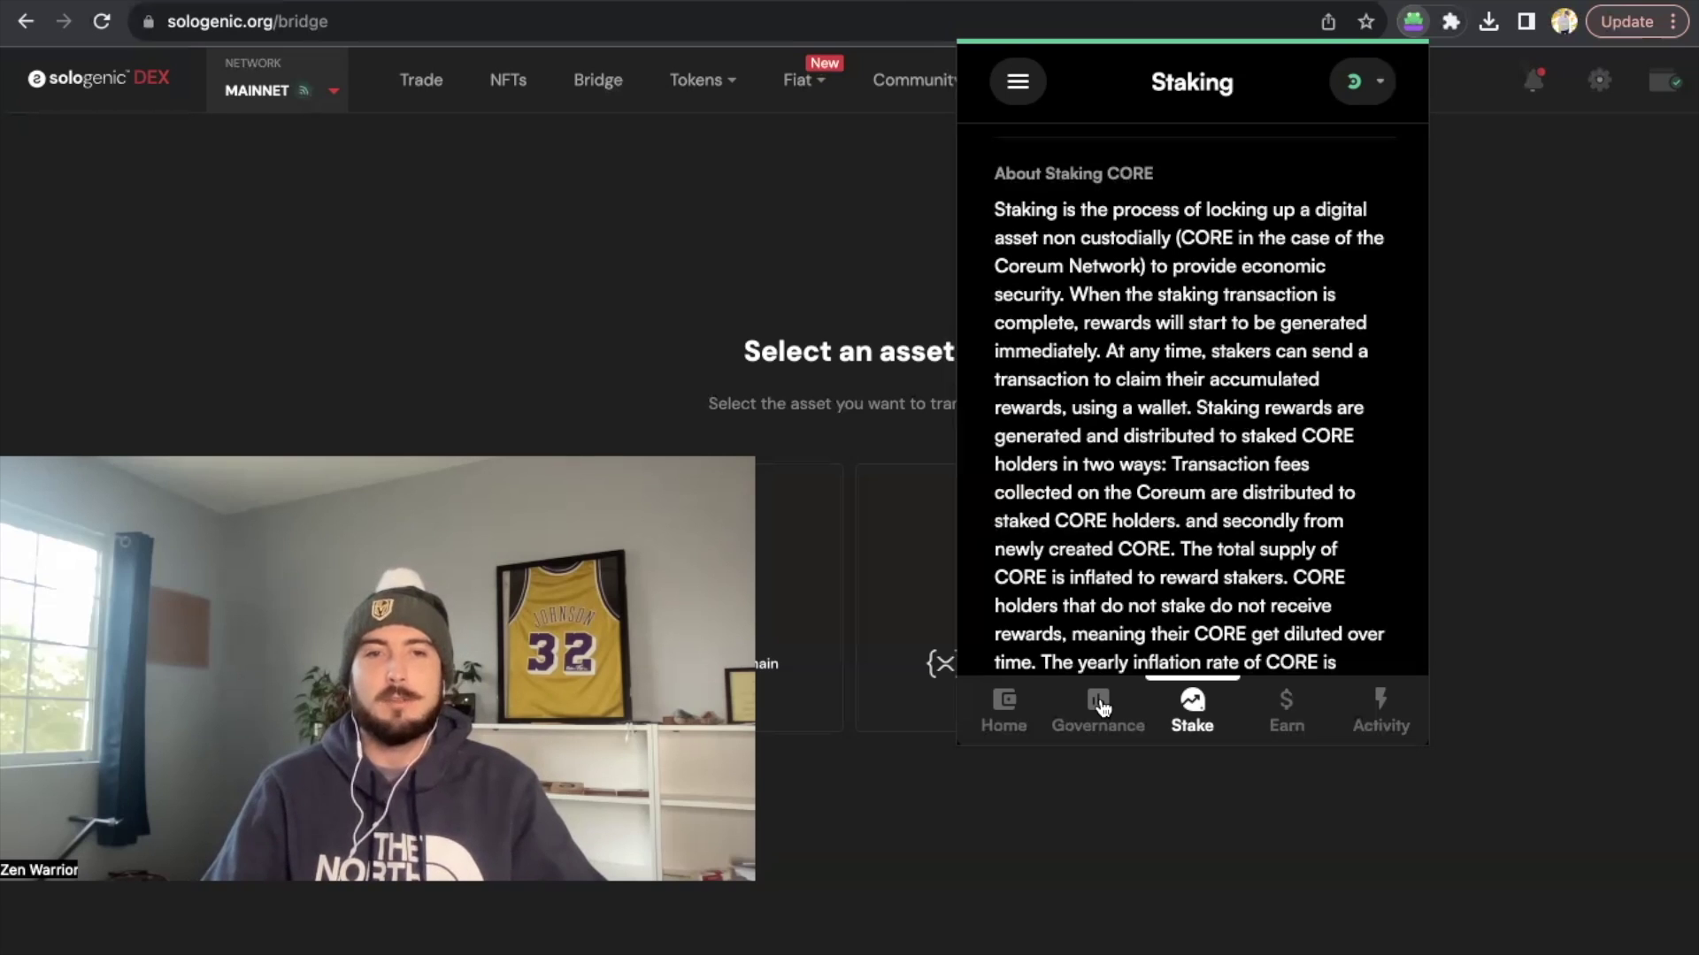
pyautogui.click(1020, 725)
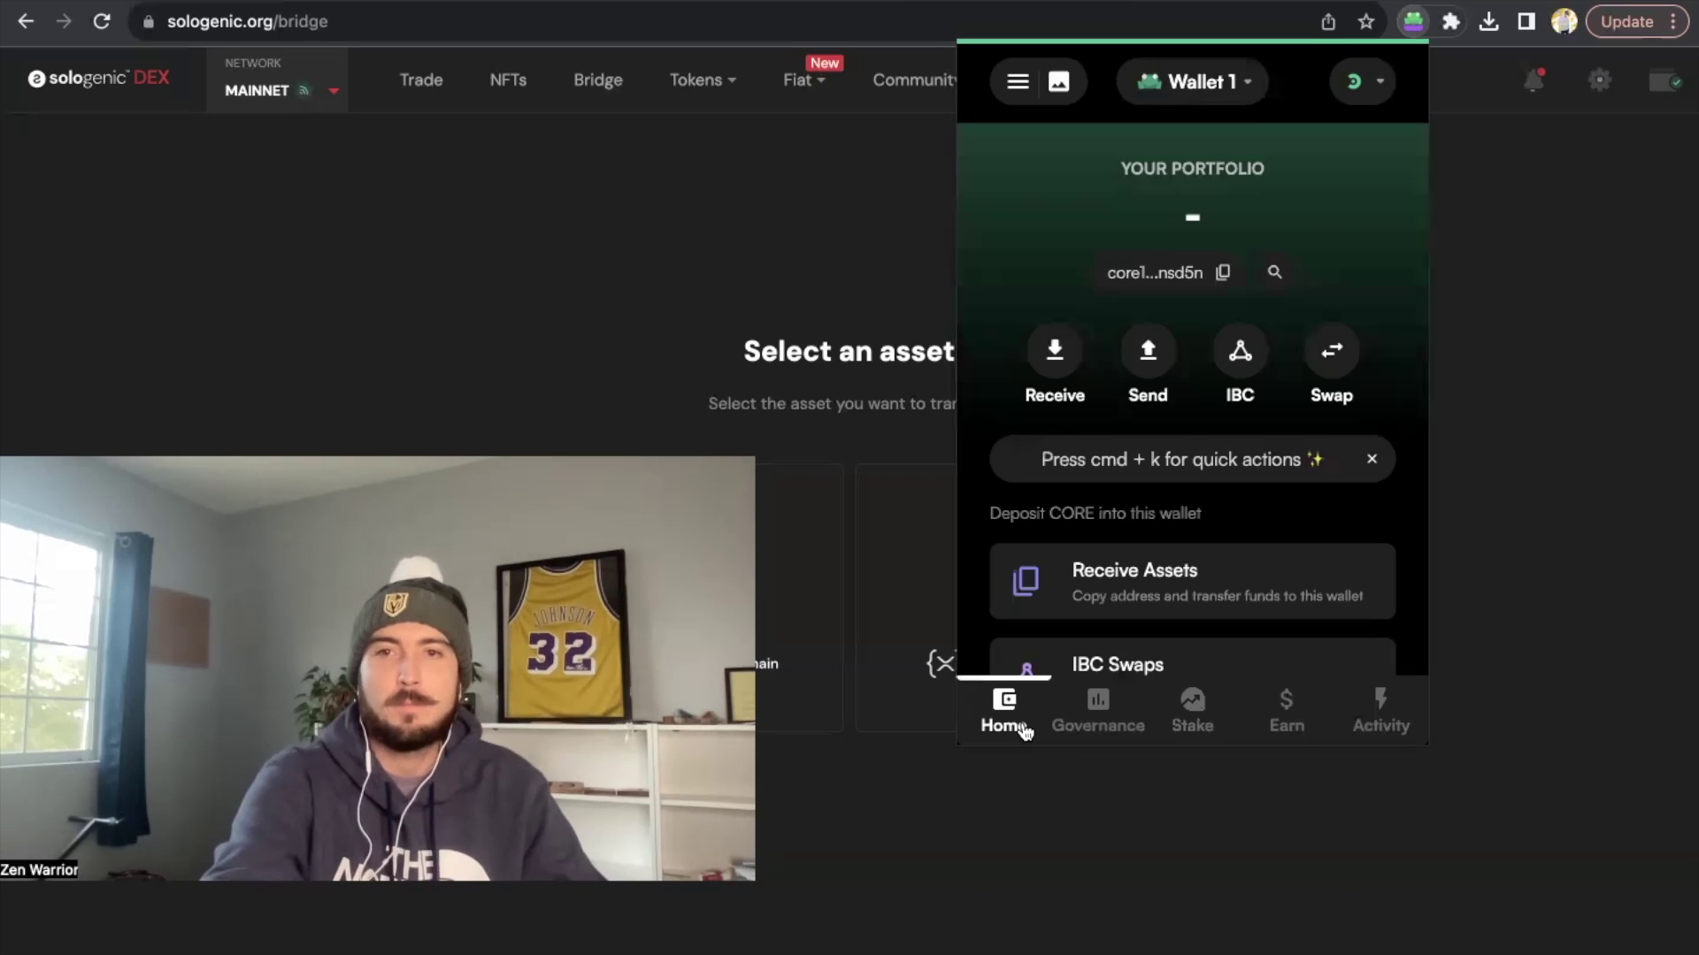
pyautogui.click(104, 22)
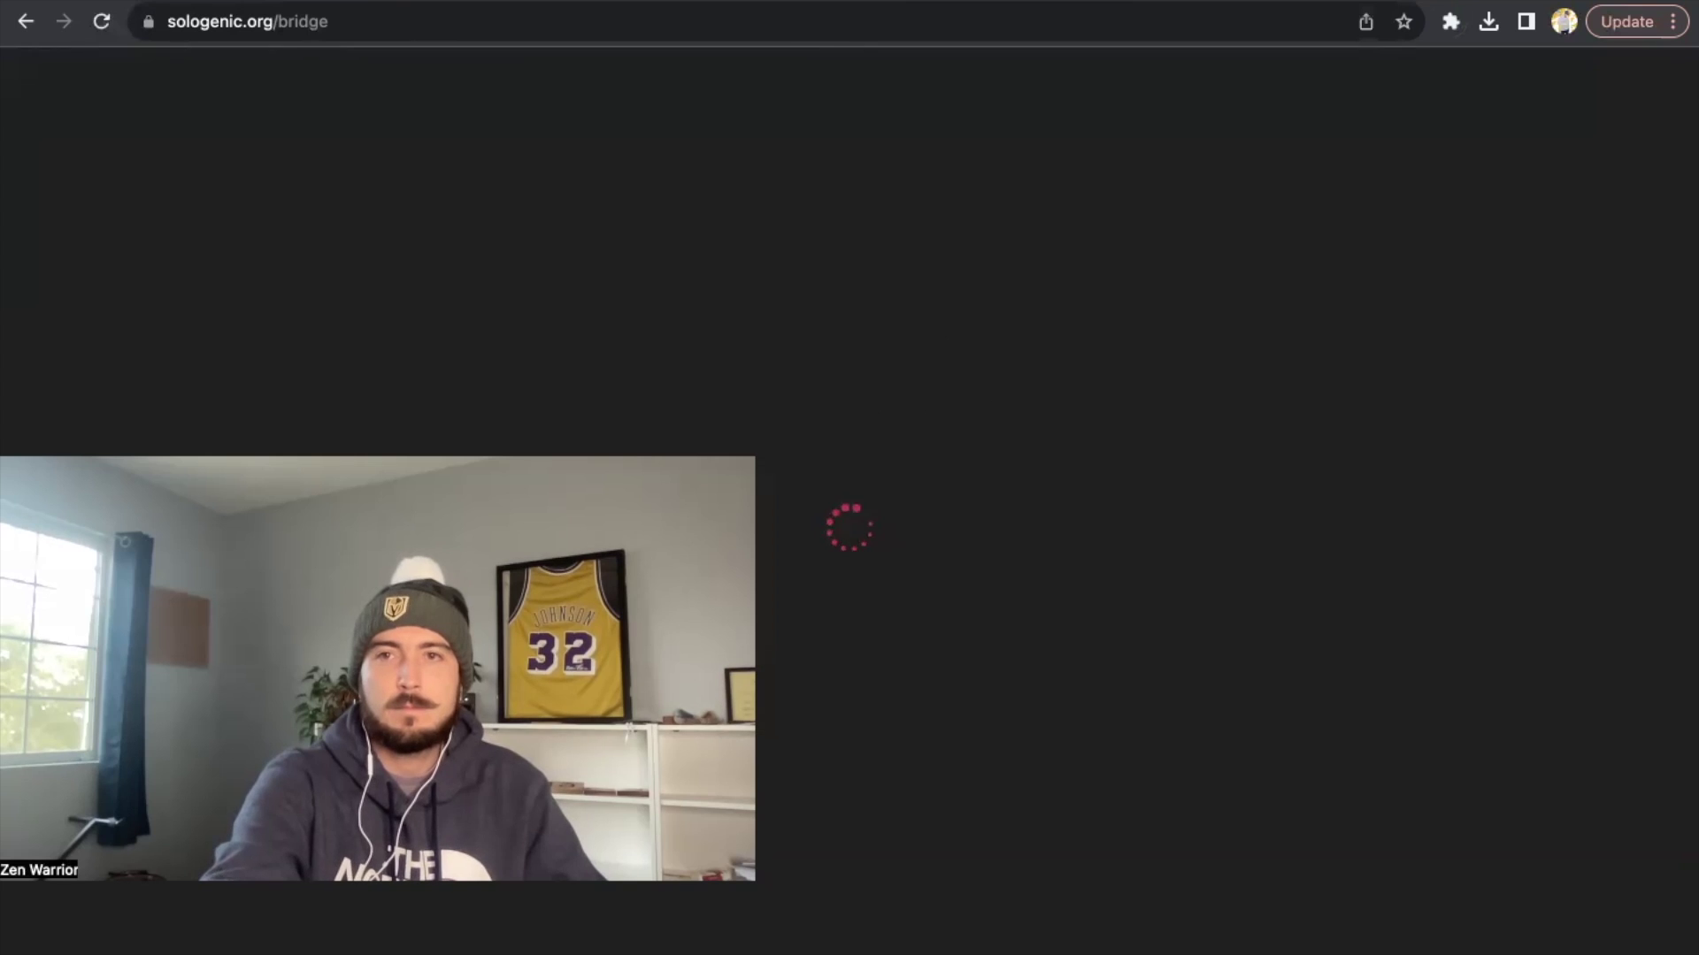
# Open the Leap wallet popup from Extensions, then bring the Extensions list up again.
pyautogui.click(1452, 23)
pyautogui.click(1208, 303)
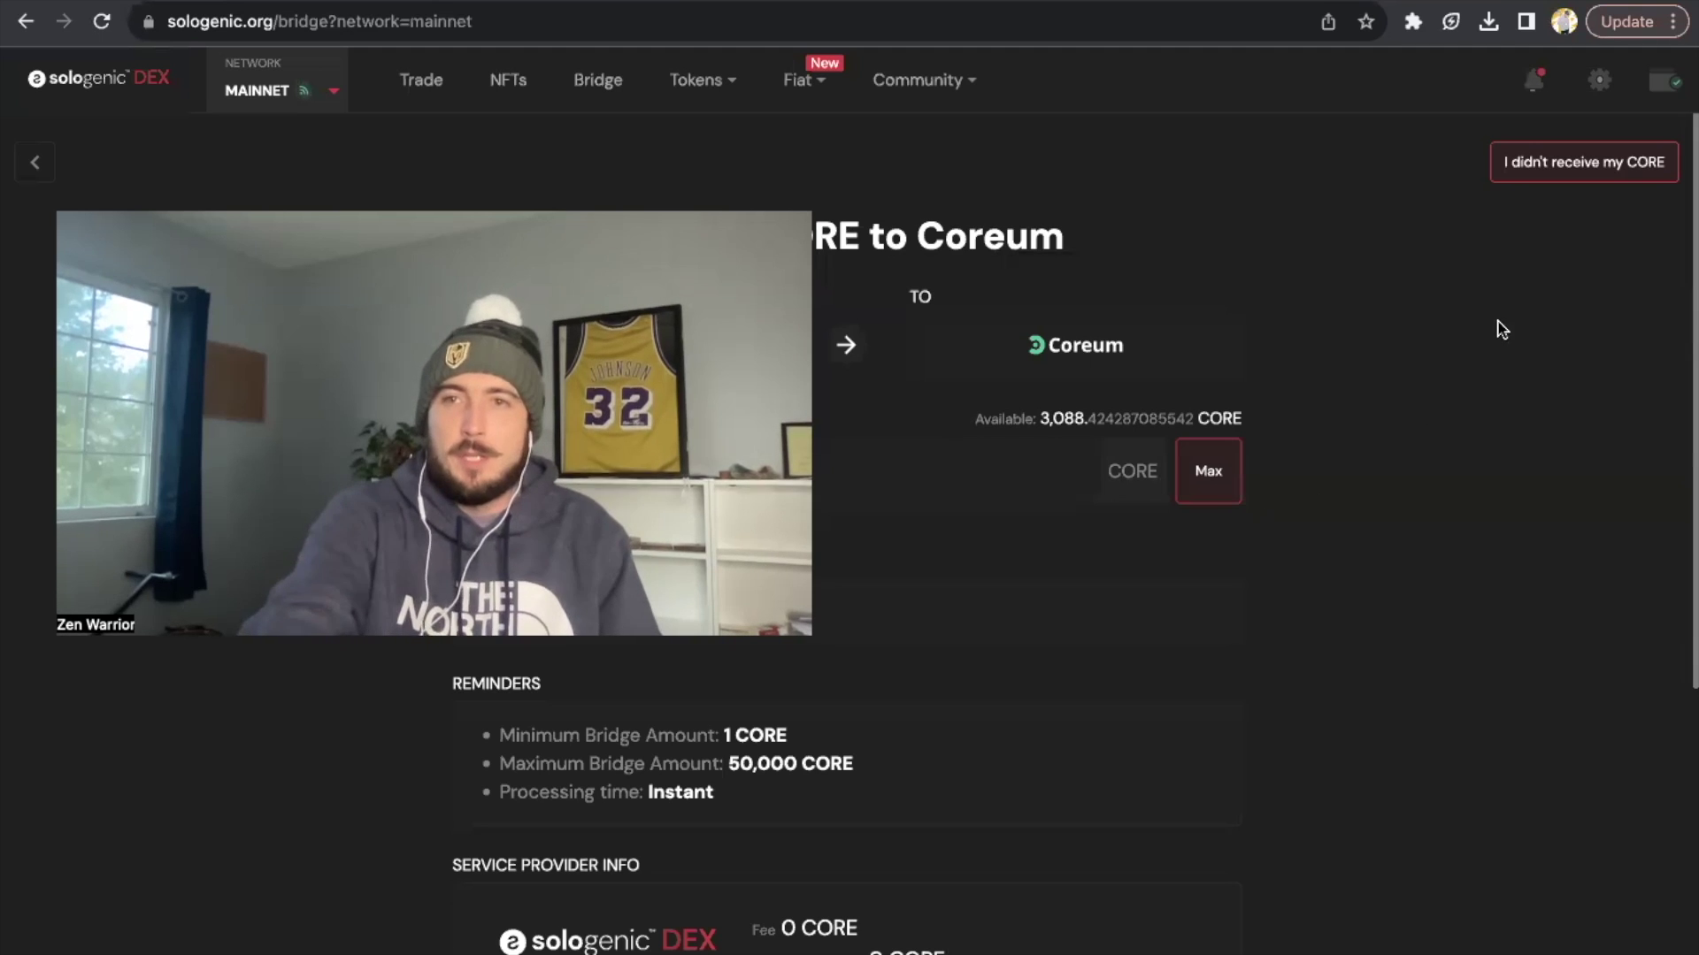
pyautogui.click(1413, 21)
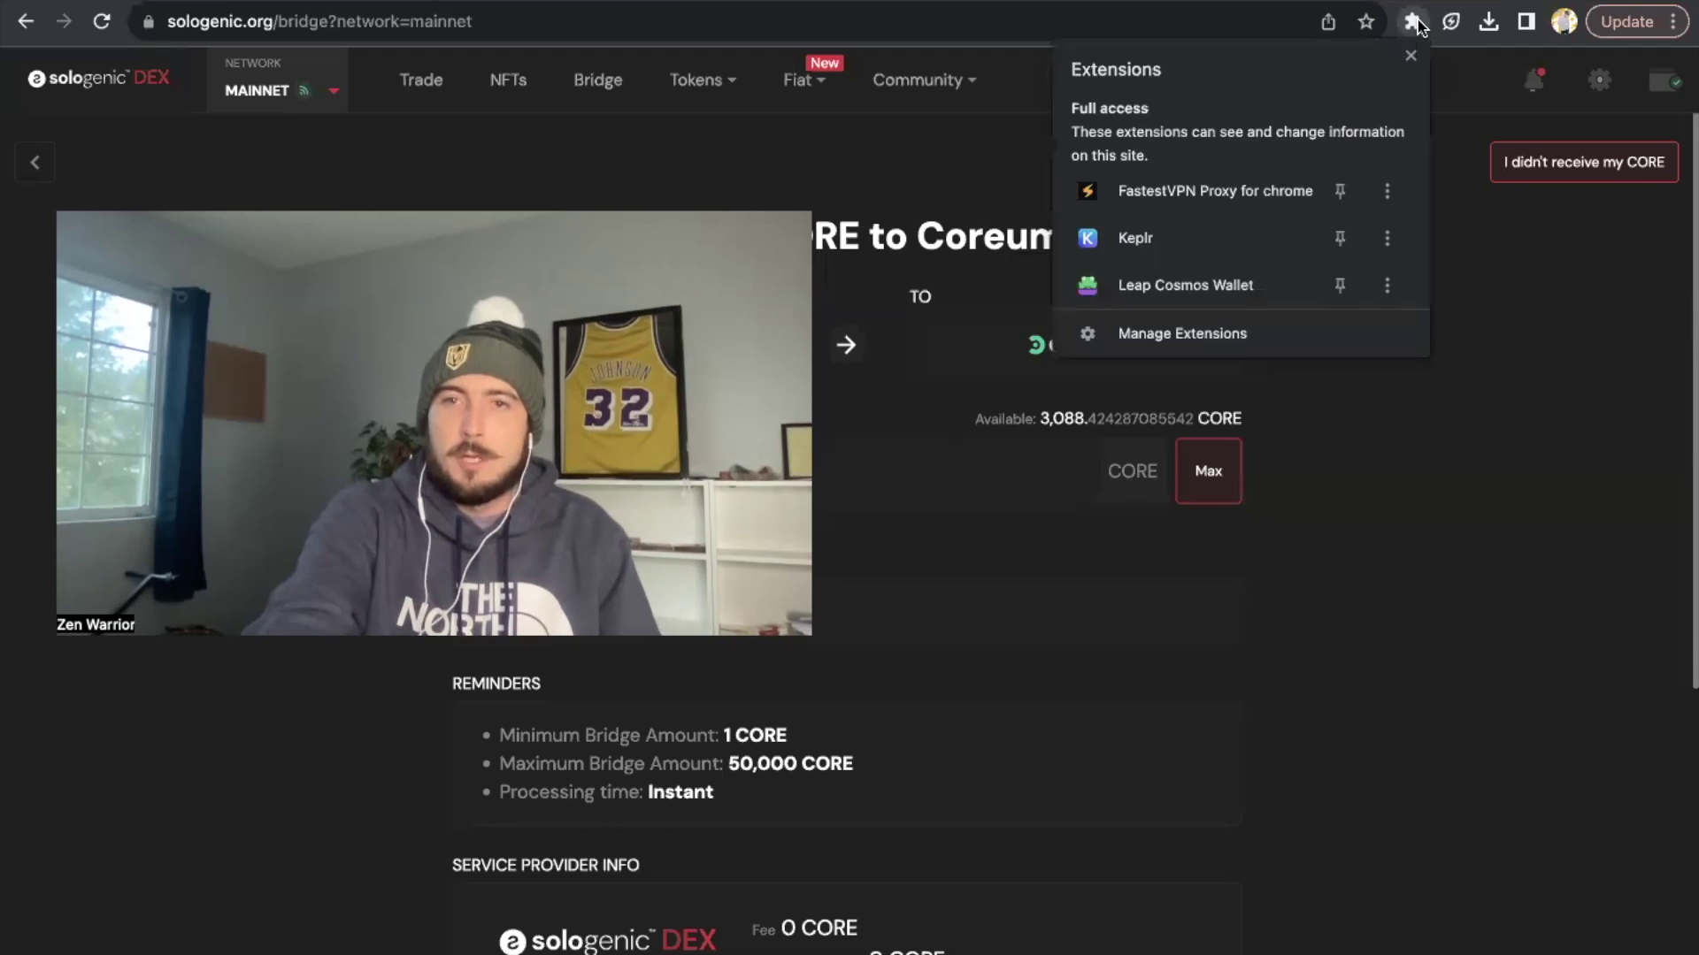
# Open the Leap wallet popup to check the Coreum account's received CORE.
pyautogui.click(1201, 290)
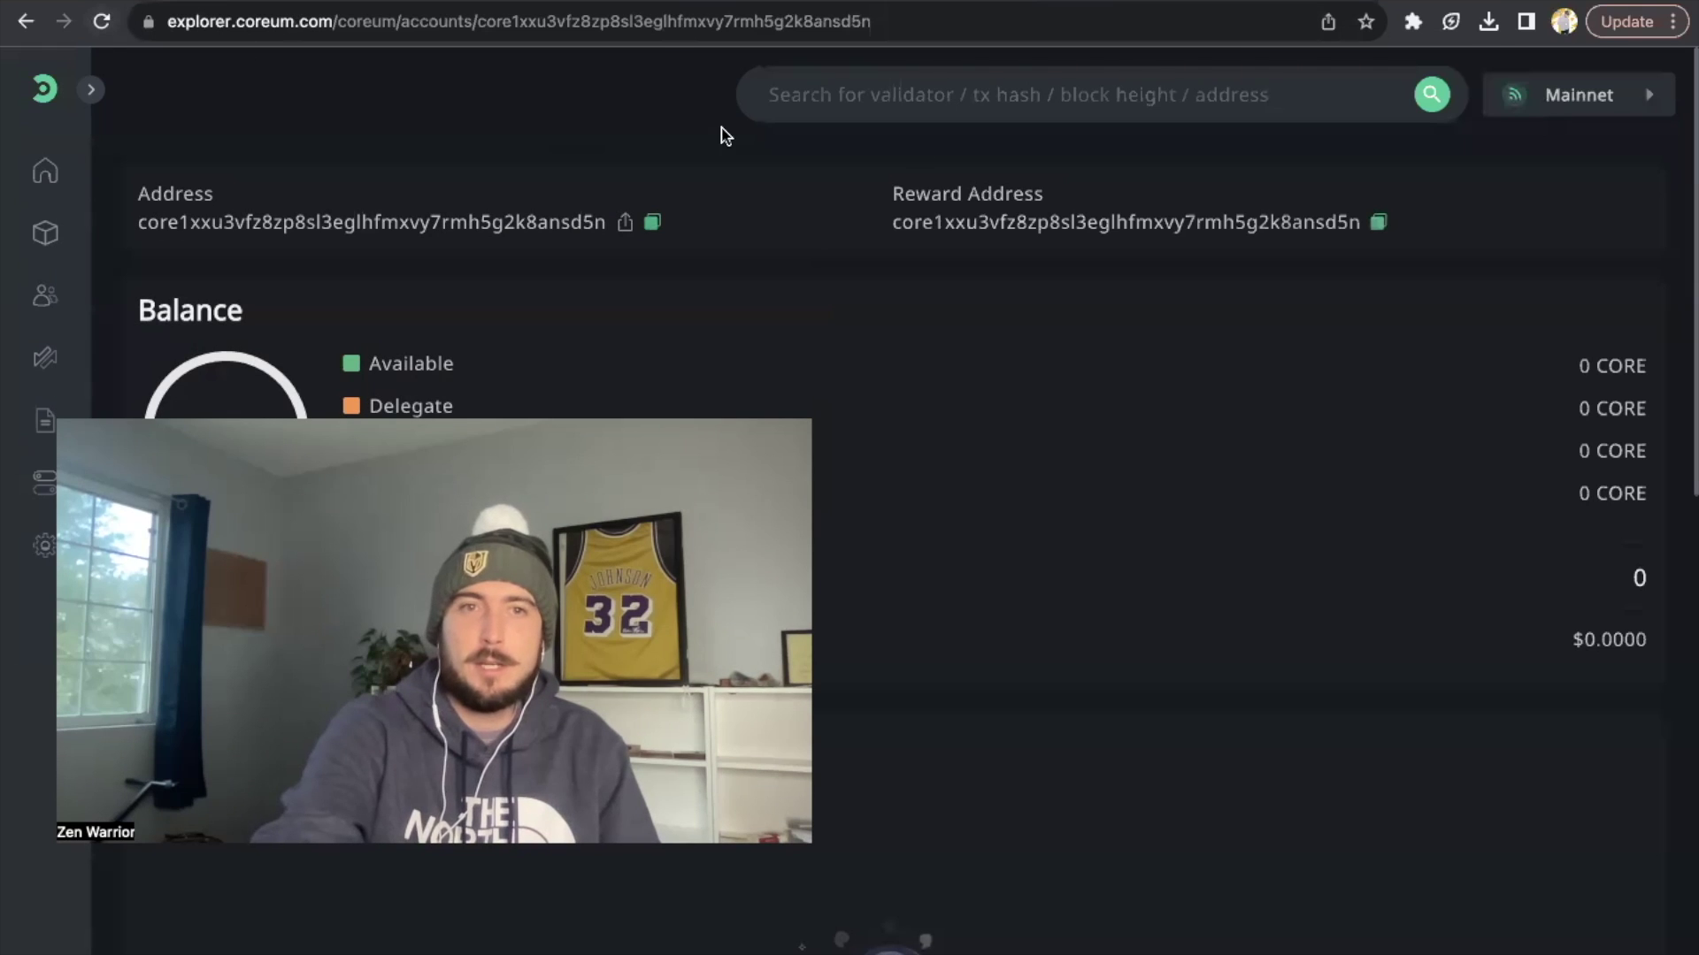
# Look up the Coreum address in the explorer, refresh its balance, then view the network dashboard.
pyautogui.click(1074, 96)
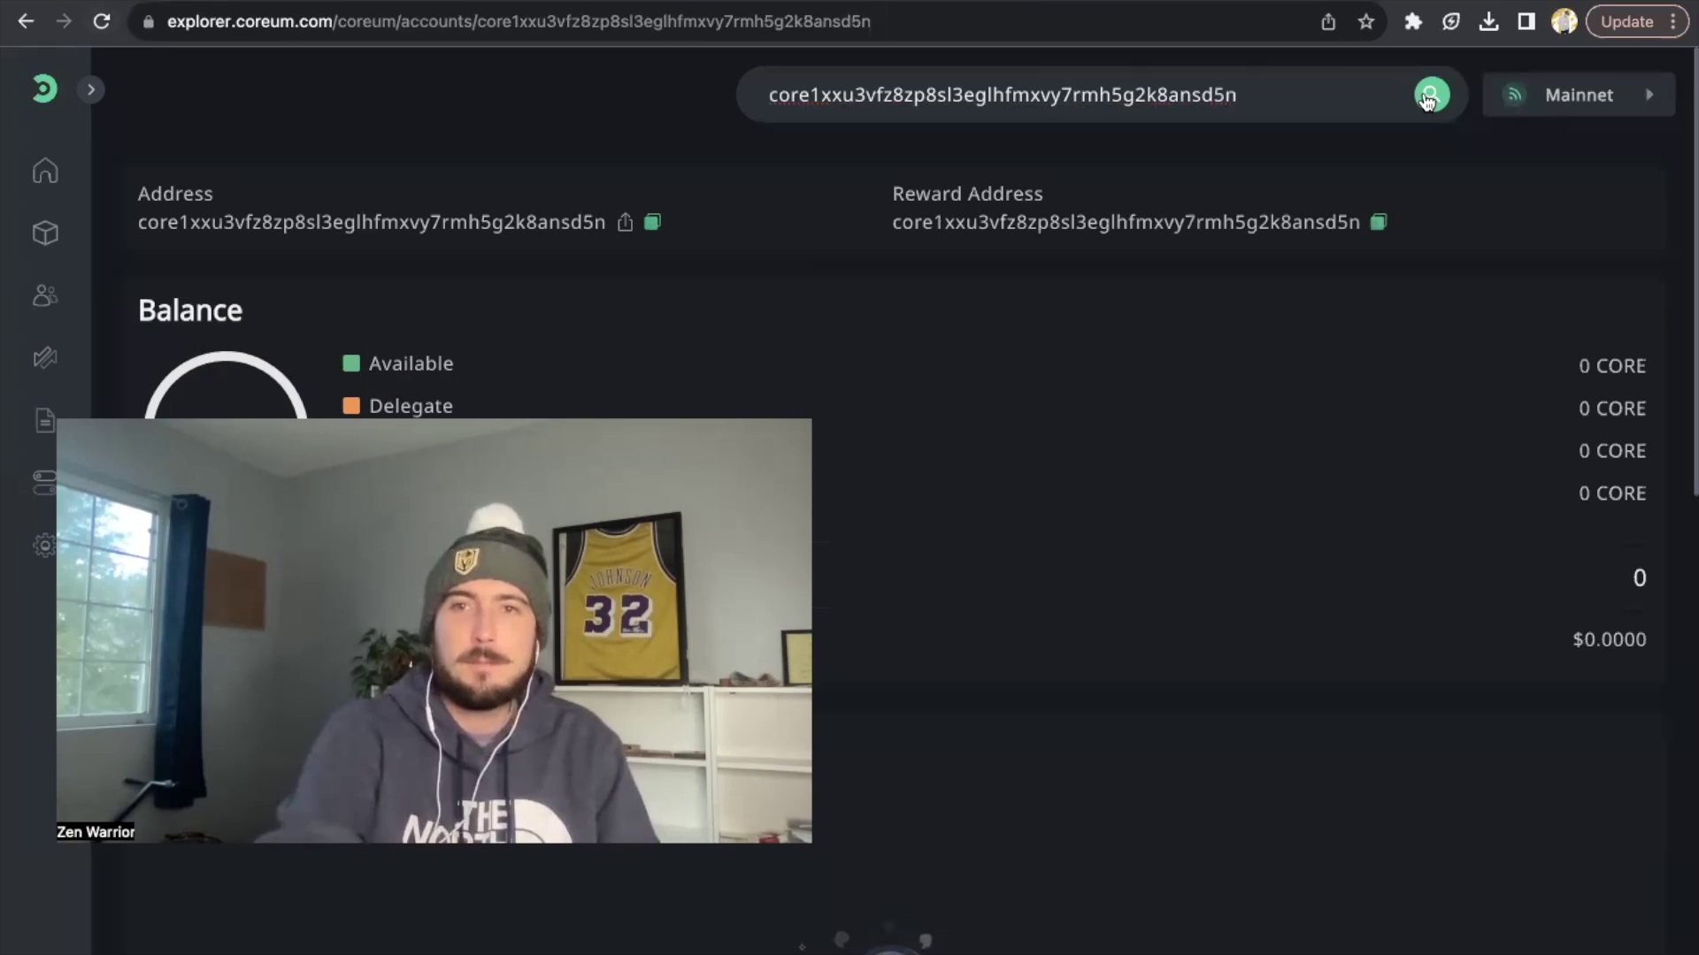
pyautogui.click(100, 22)
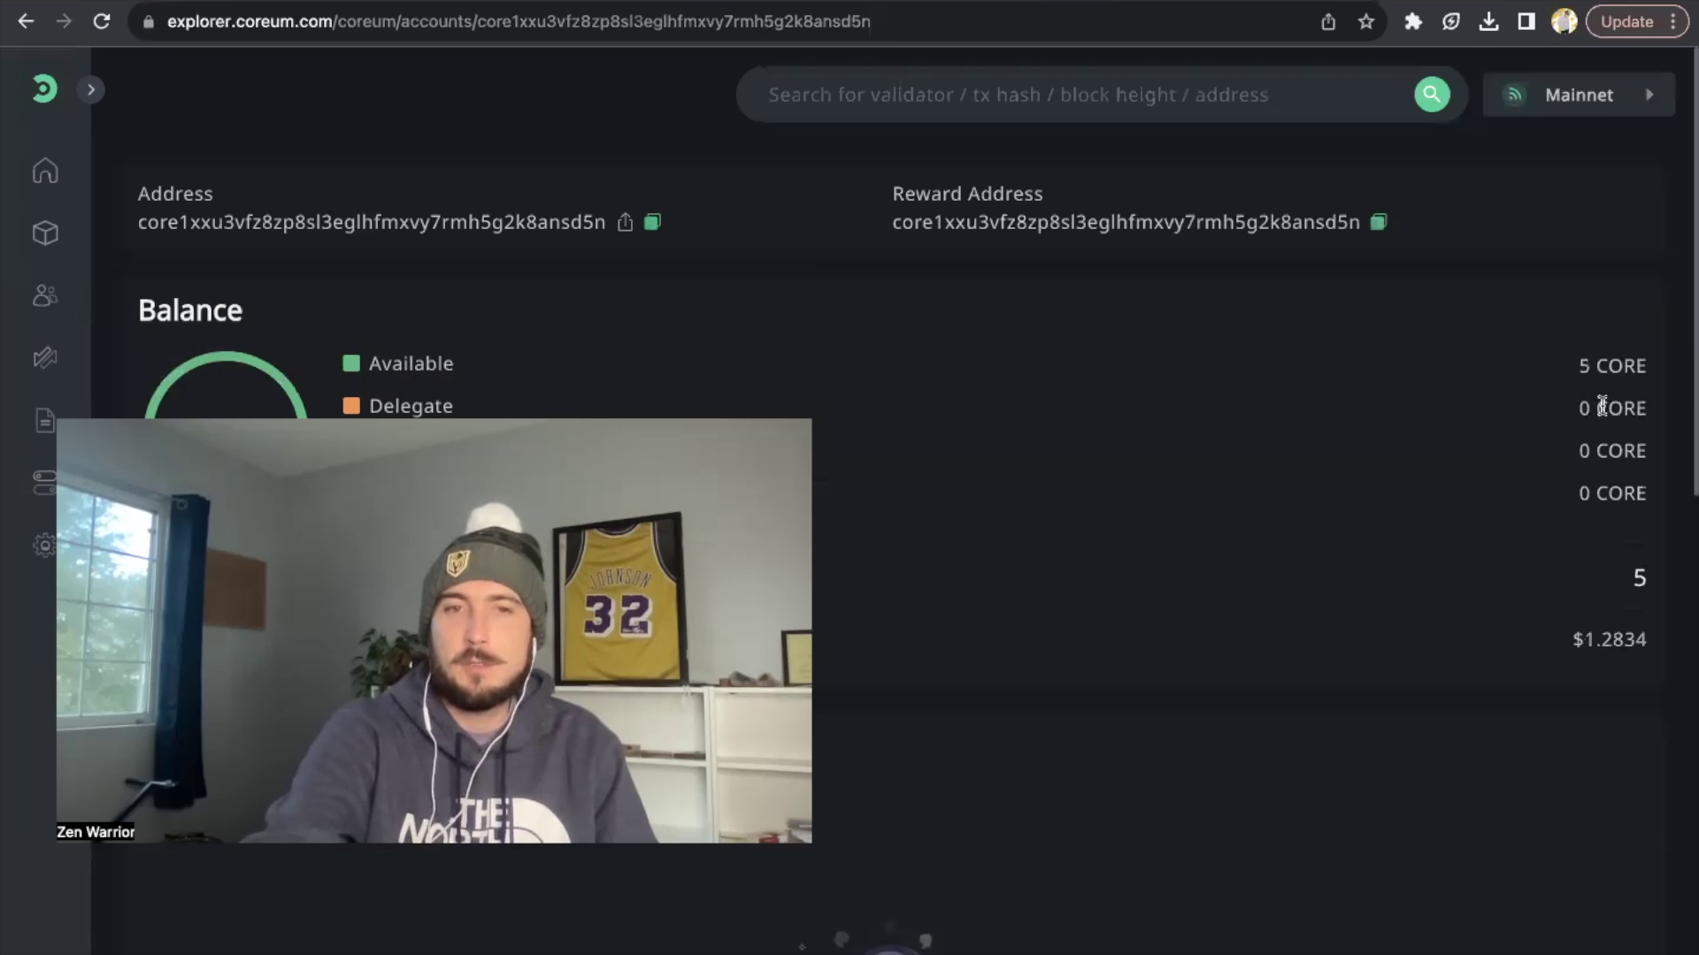
pyautogui.click(48, 171)
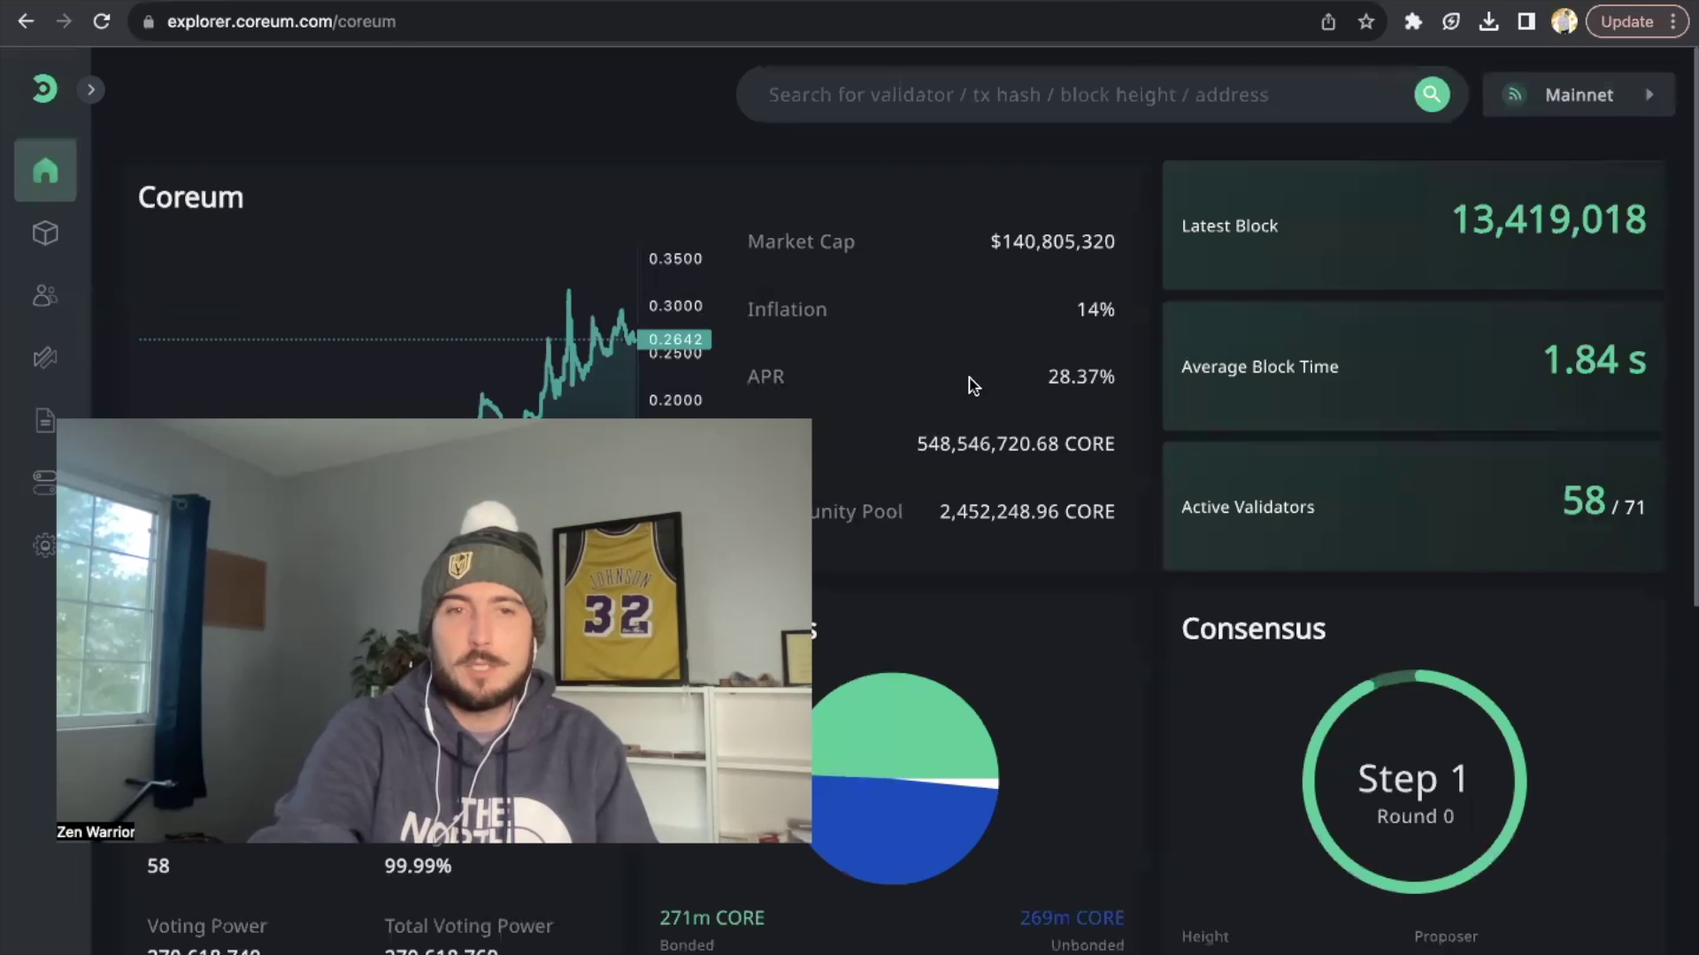
pyautogui.hotkey('ctrl', 'Tab')
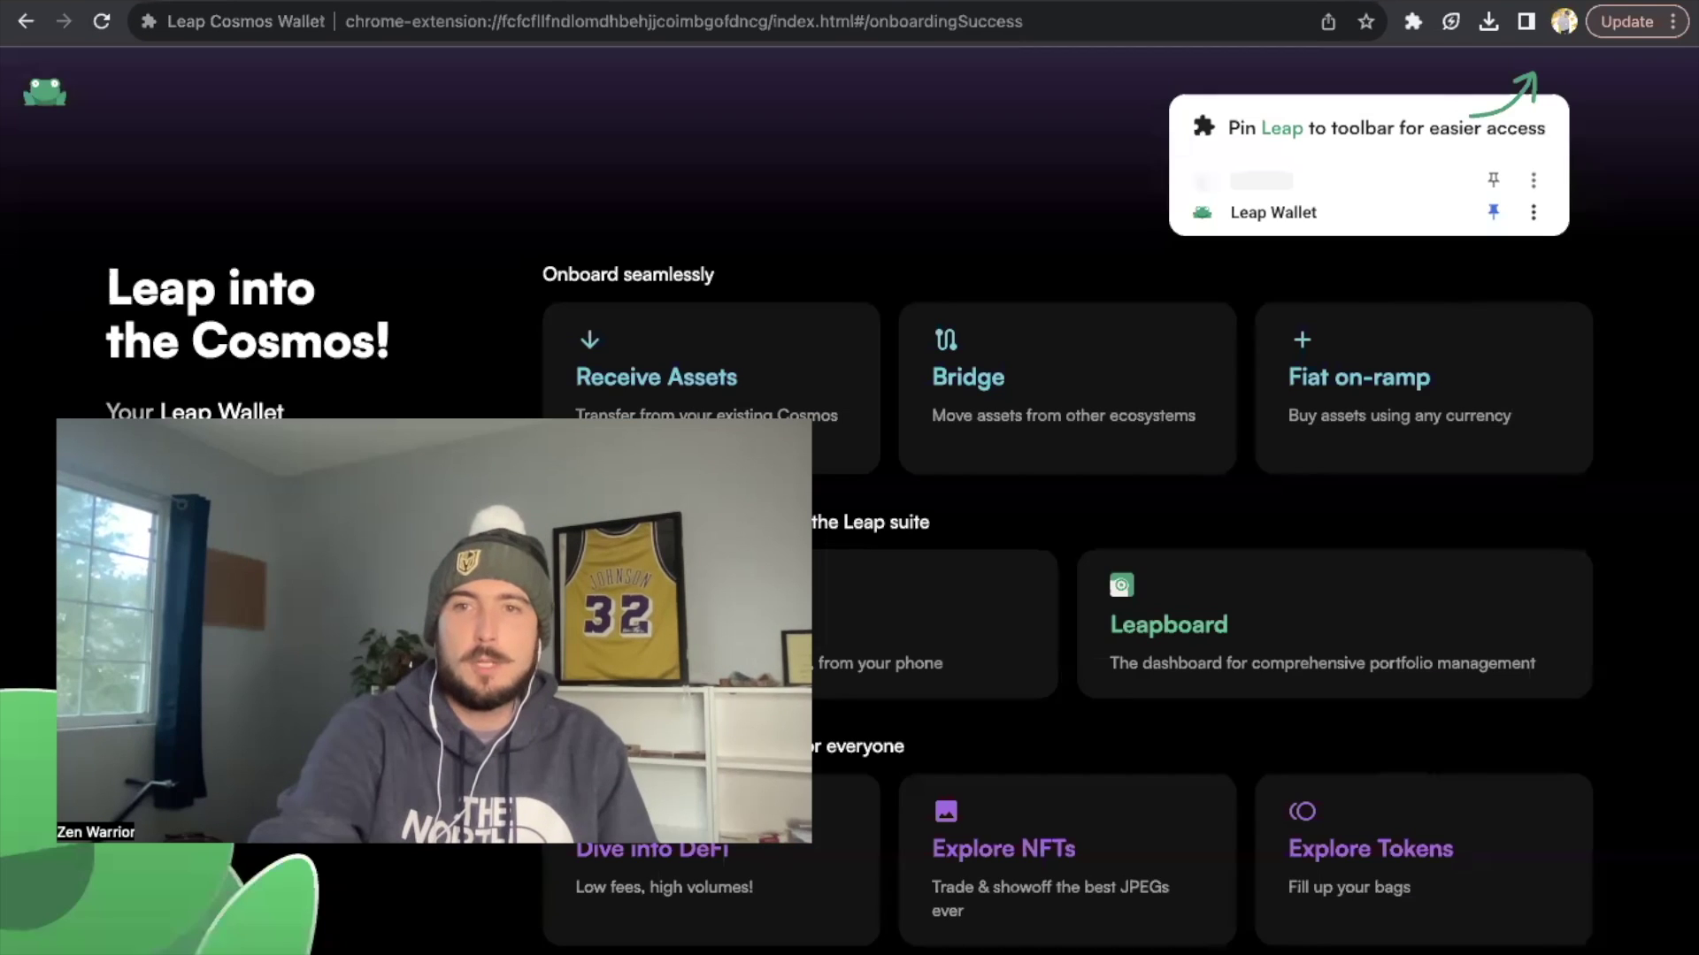
# Open the Leap wallet's Stake page and start staking CORE to list validators.
pyautogui.click(1413, 21)
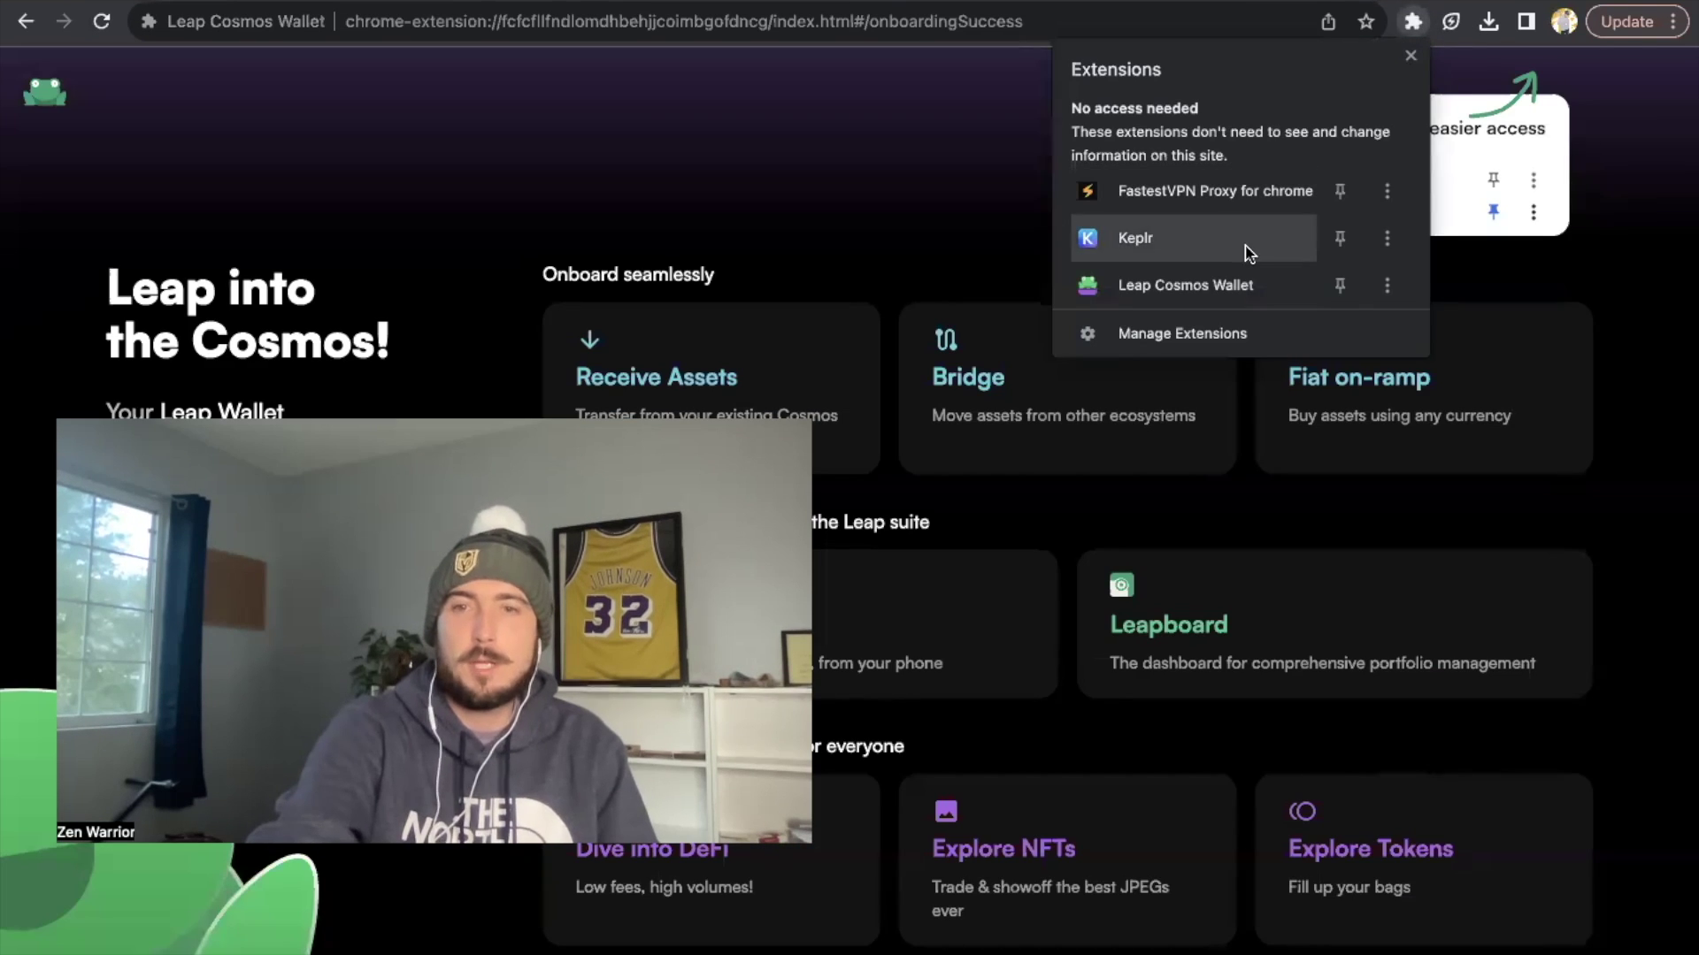
pyautogui.click(1233, 282)
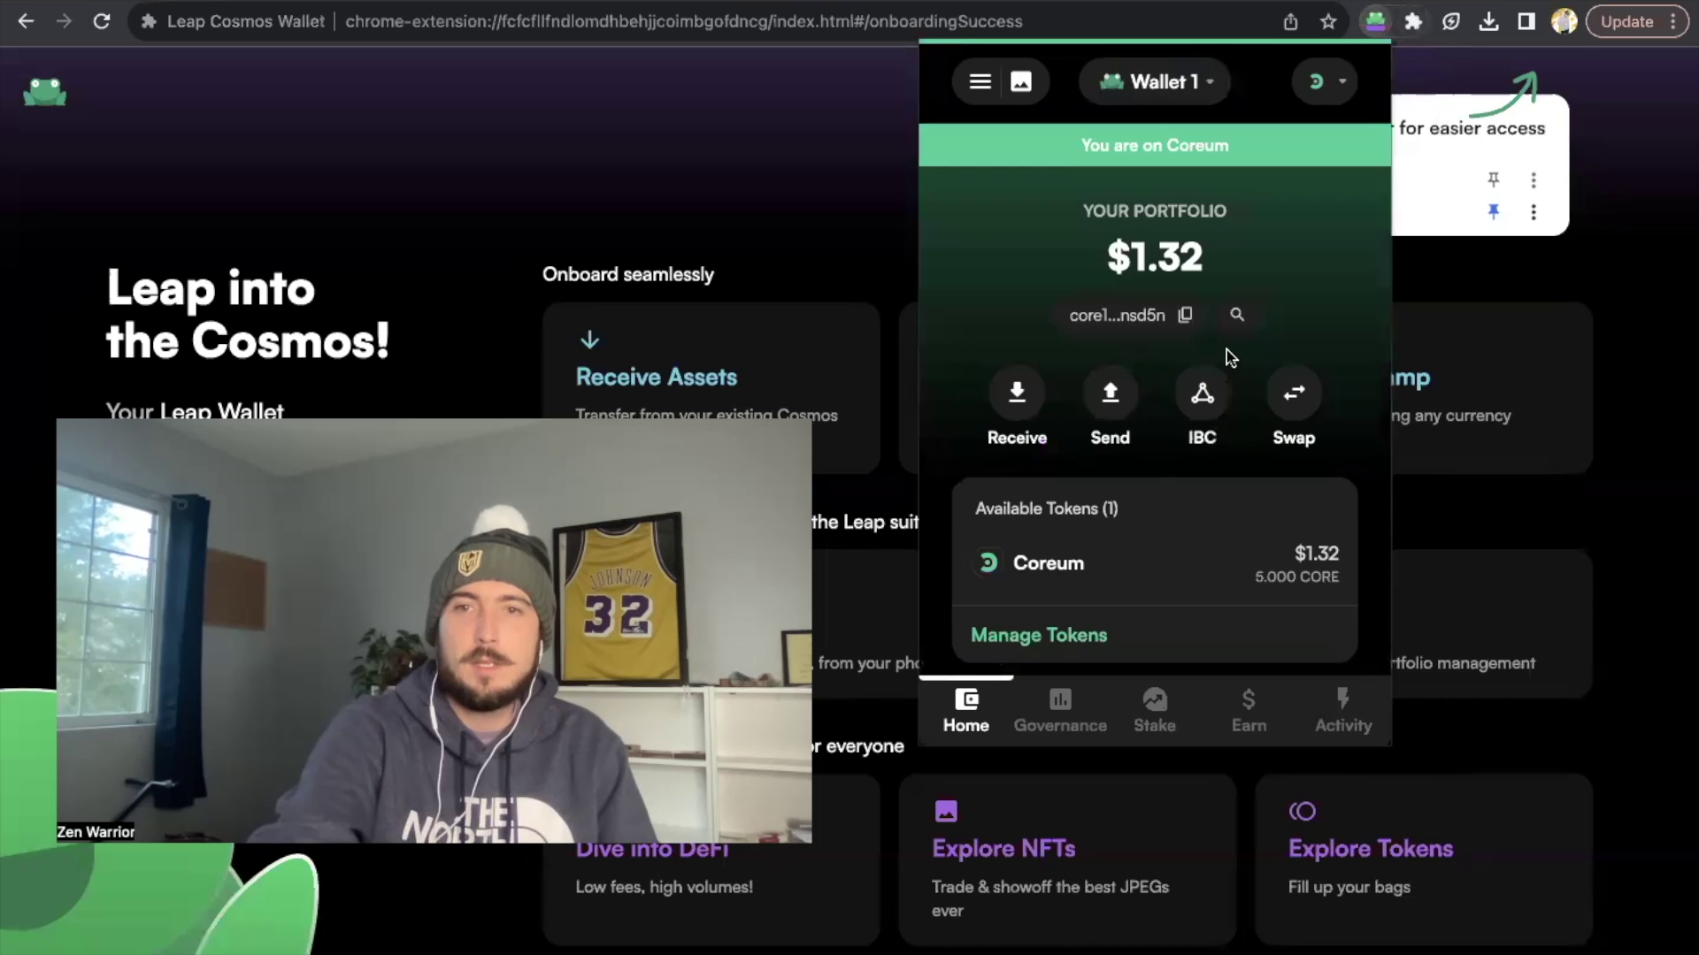
pyautogui.scroll(-1, 1223, 439)
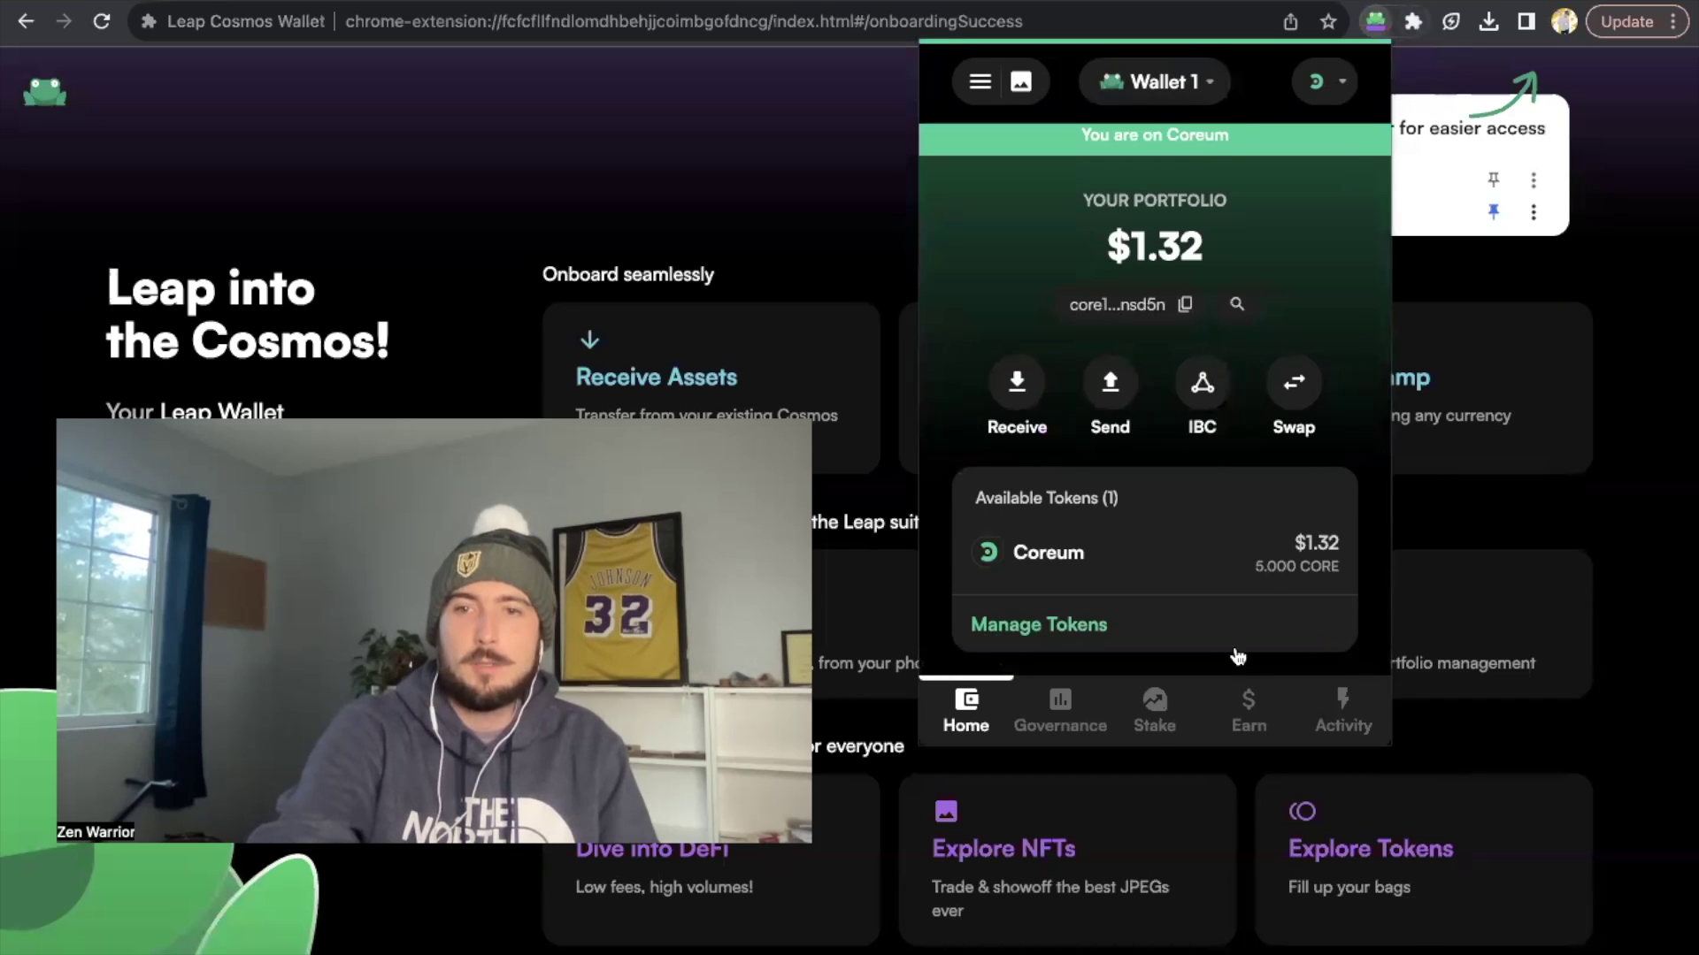
pyautogui.click(1155, 727)
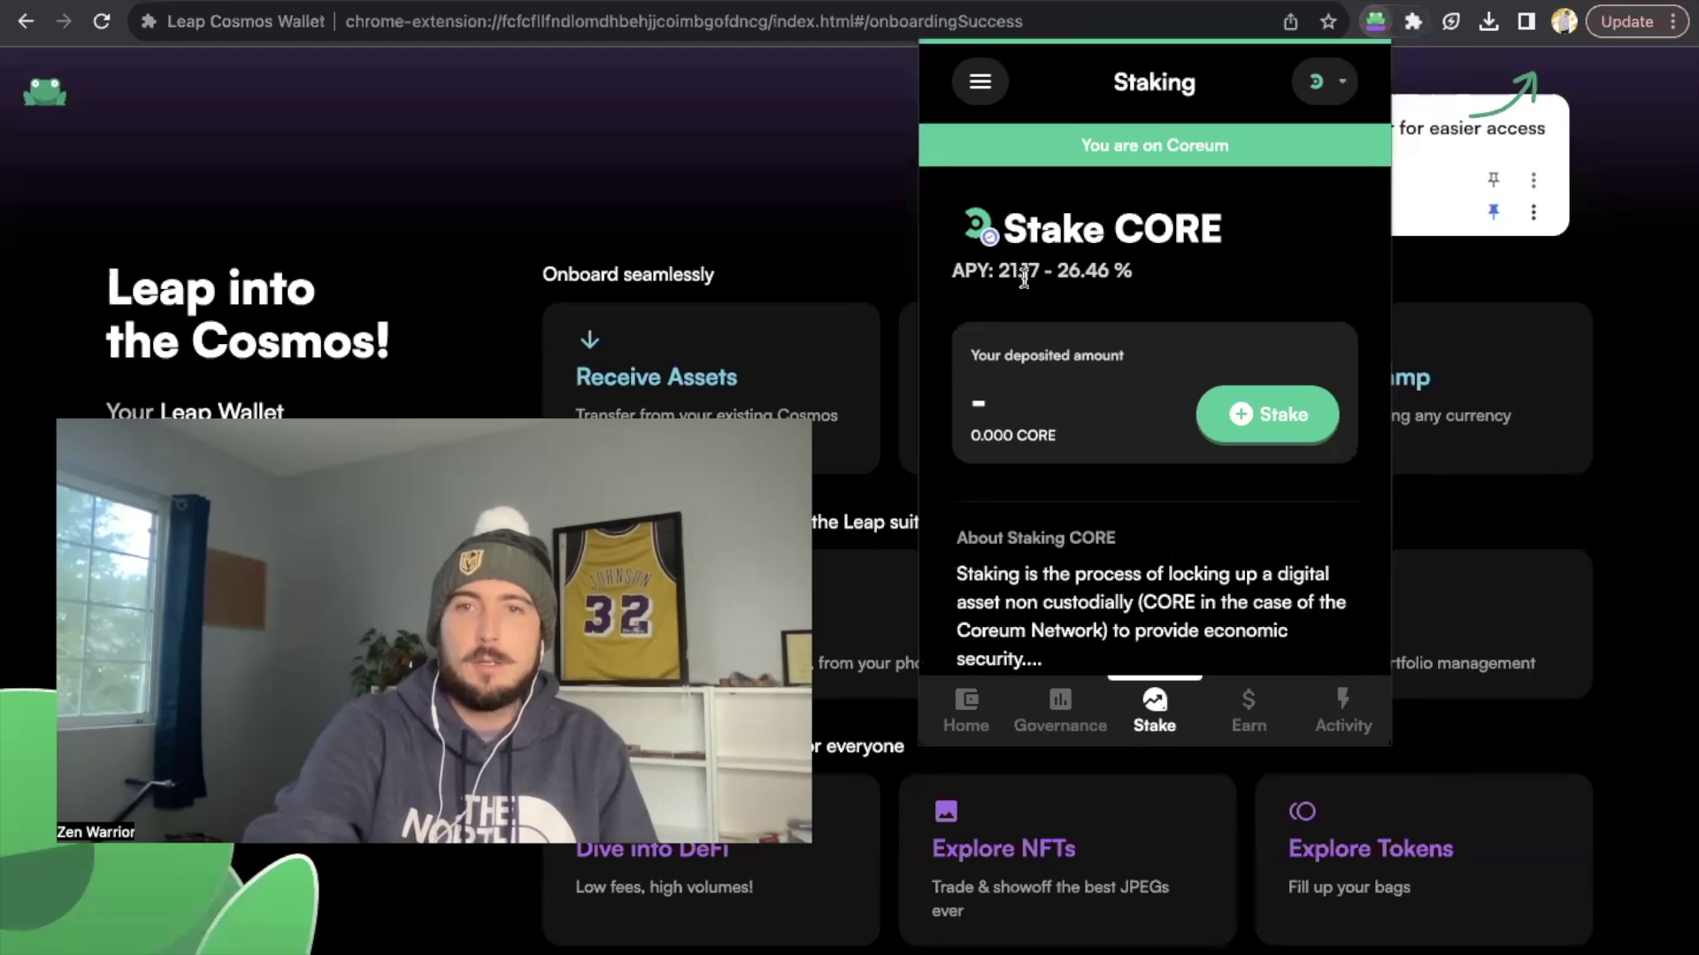
pyautogui.scroll(-1, 1200, 516)
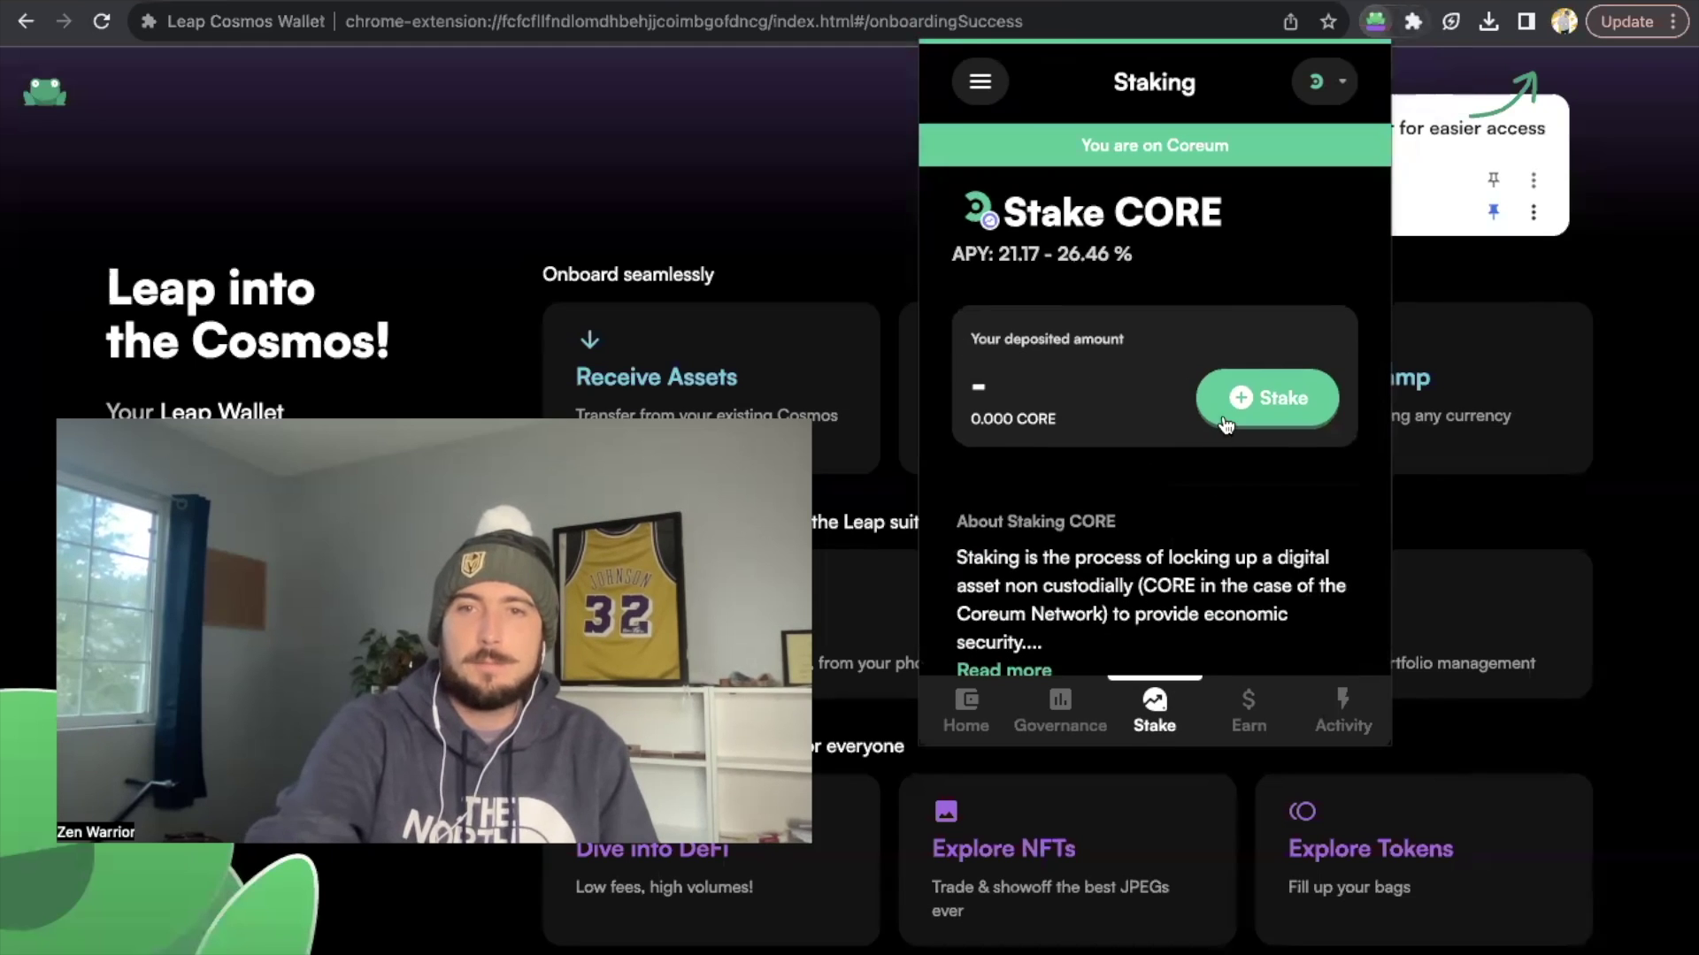
pyautogui.click(1270, 406)
# Search 'zen', pick ZenLounge as validator, enter 1 CORE, review and submit the stake.
pyautogui.click(1104, 310)
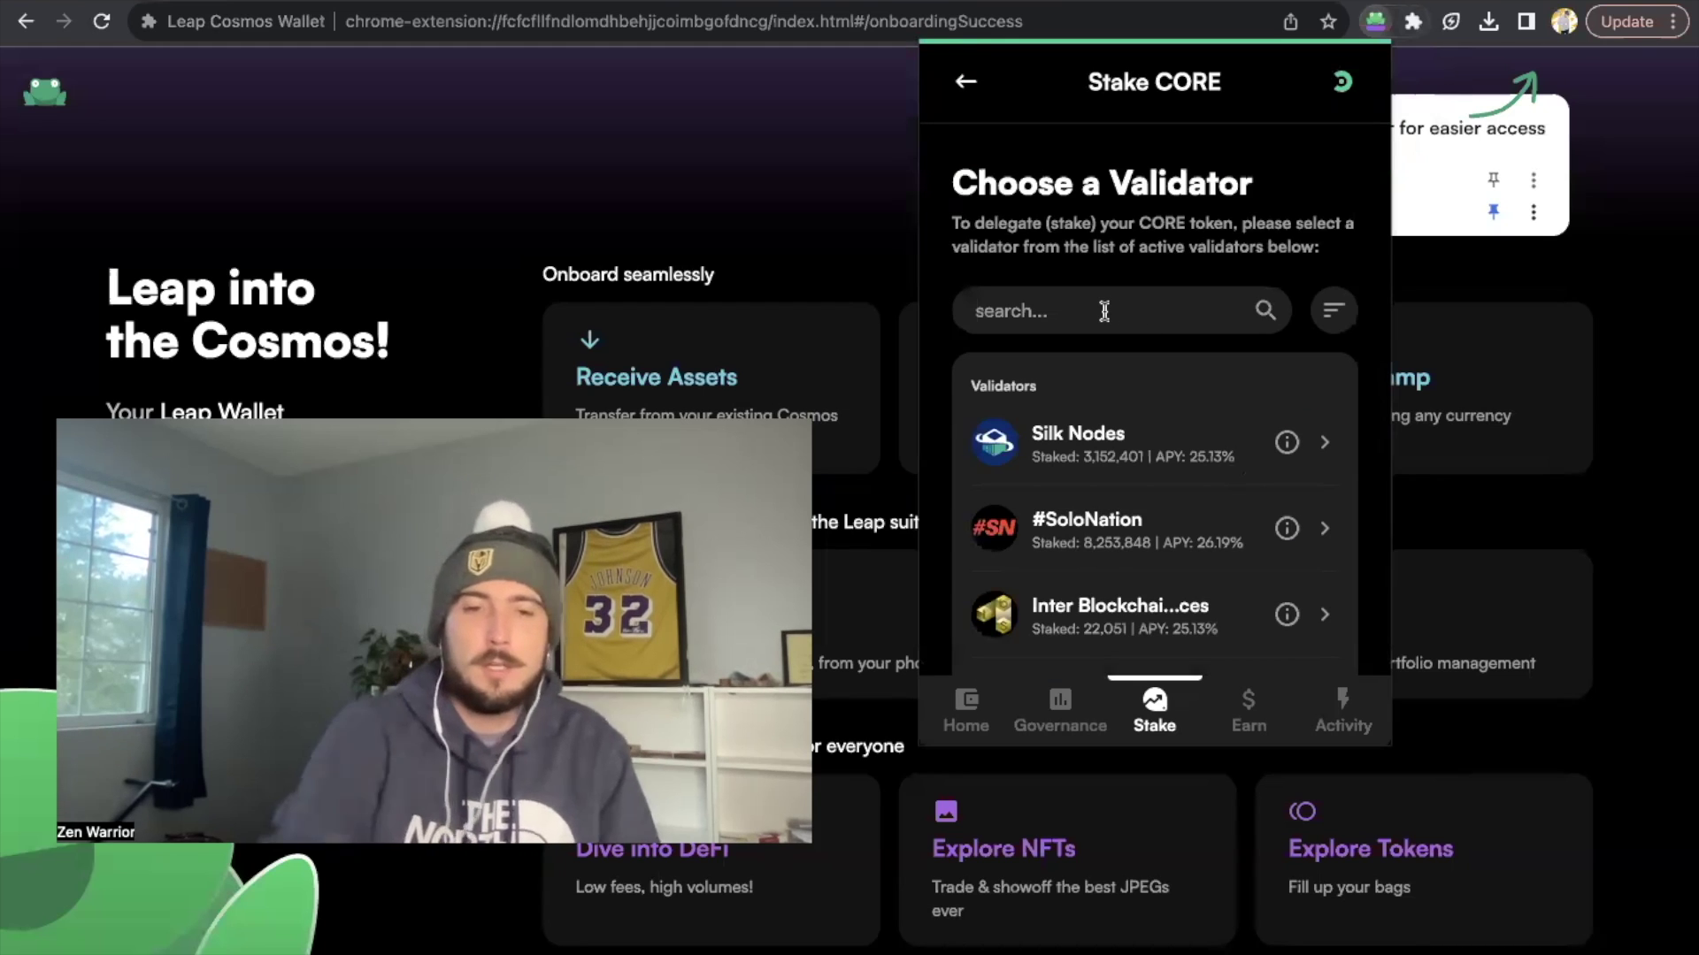
pyautogui.write('zen')
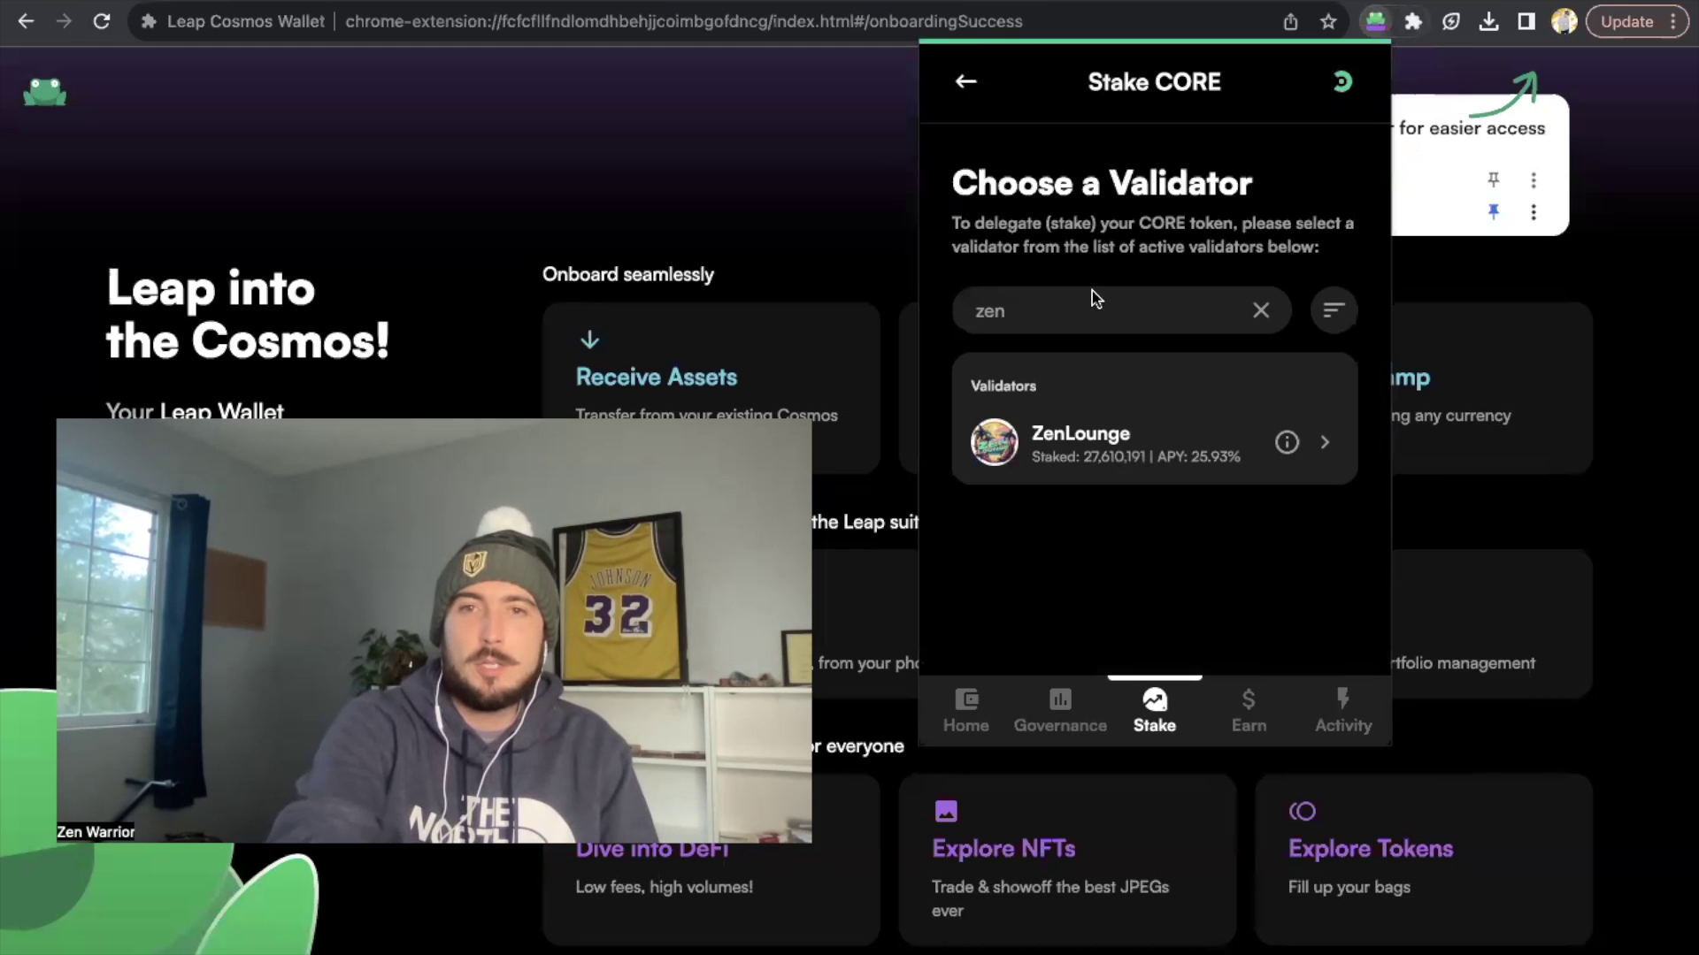
pyautogui.click(1129, 418)
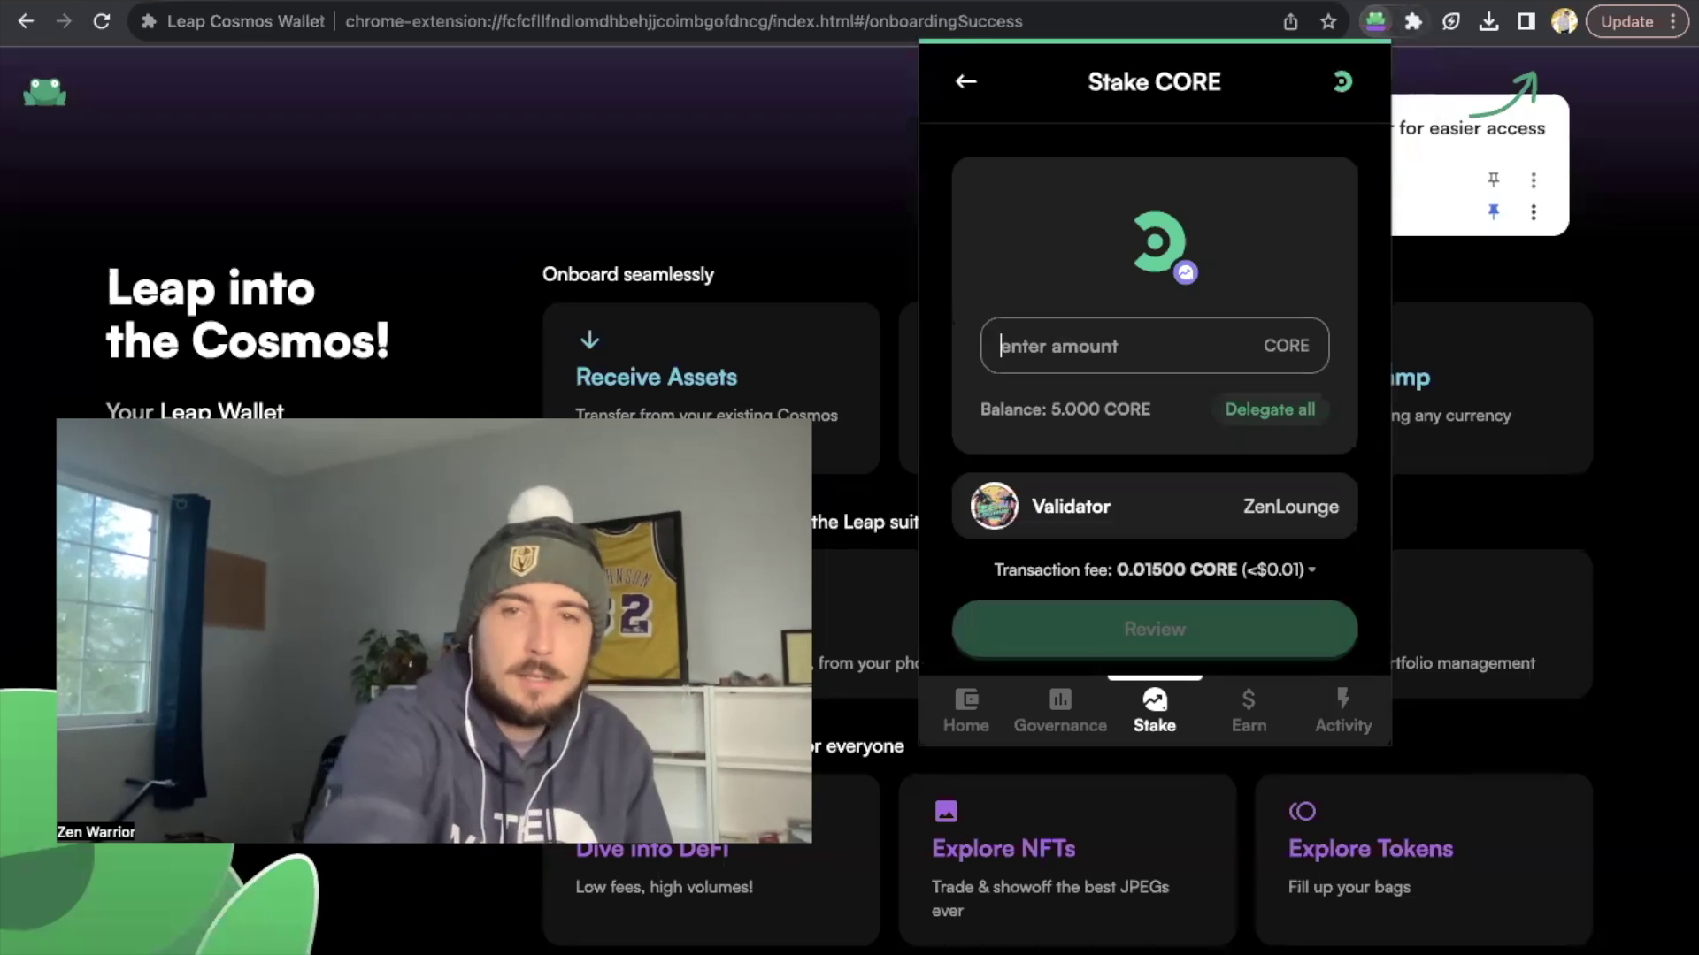
pyautogui.write('1')
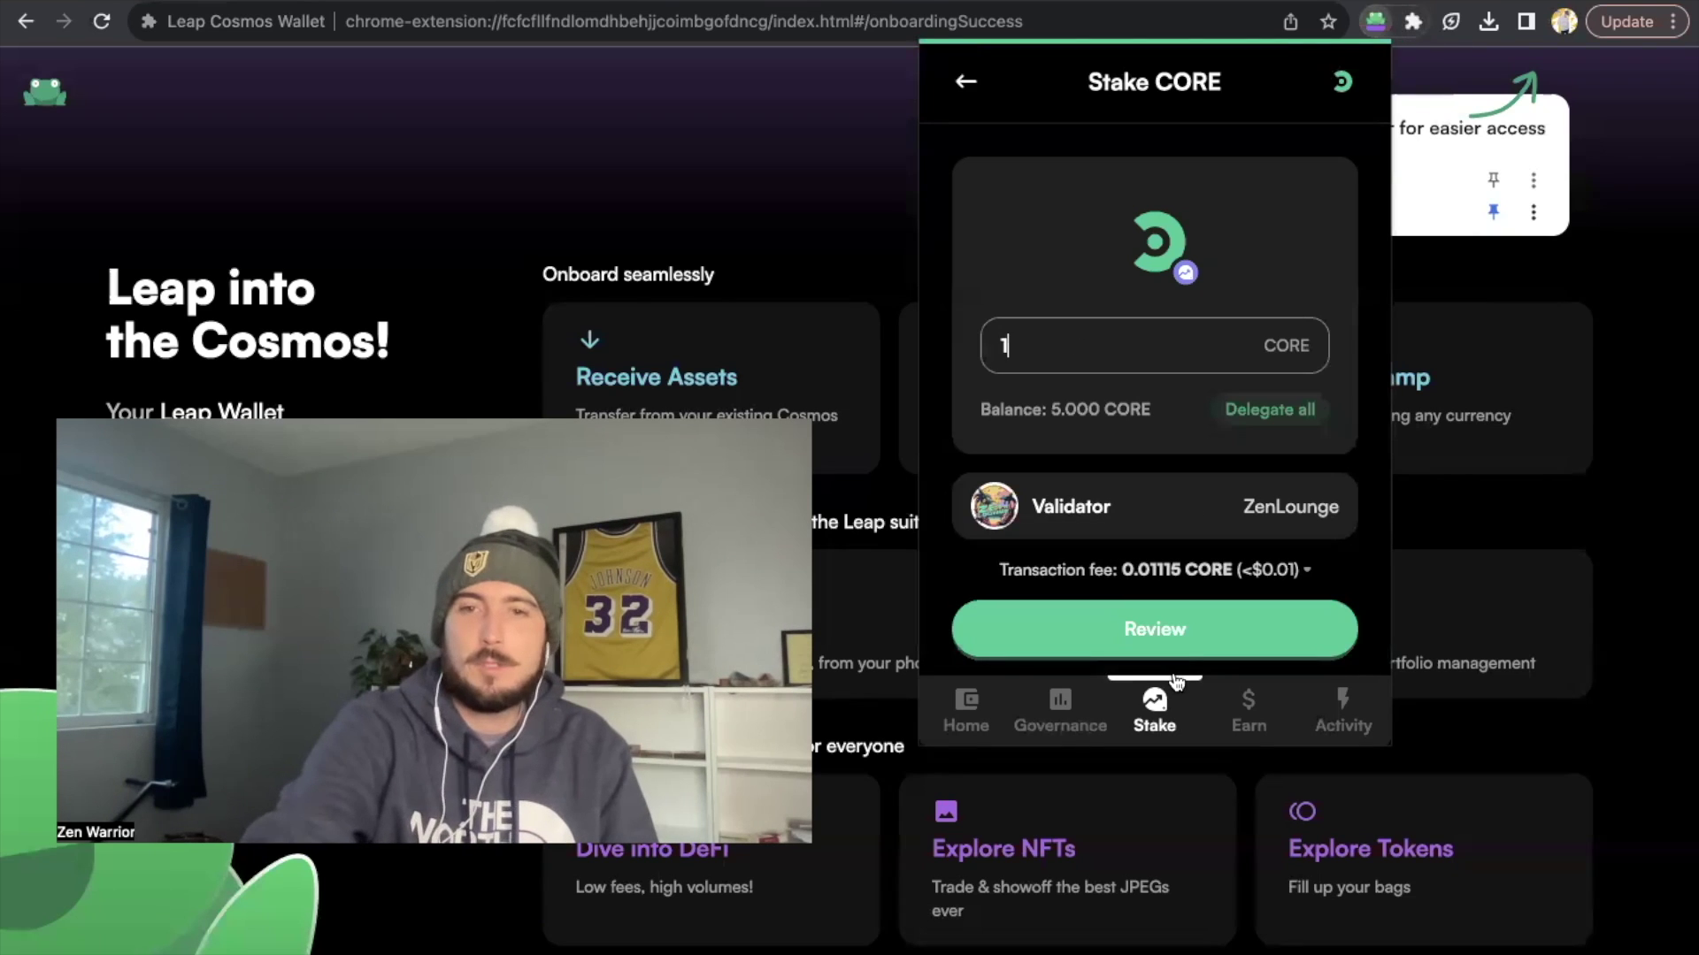
pyautogui.click(1205, 639)
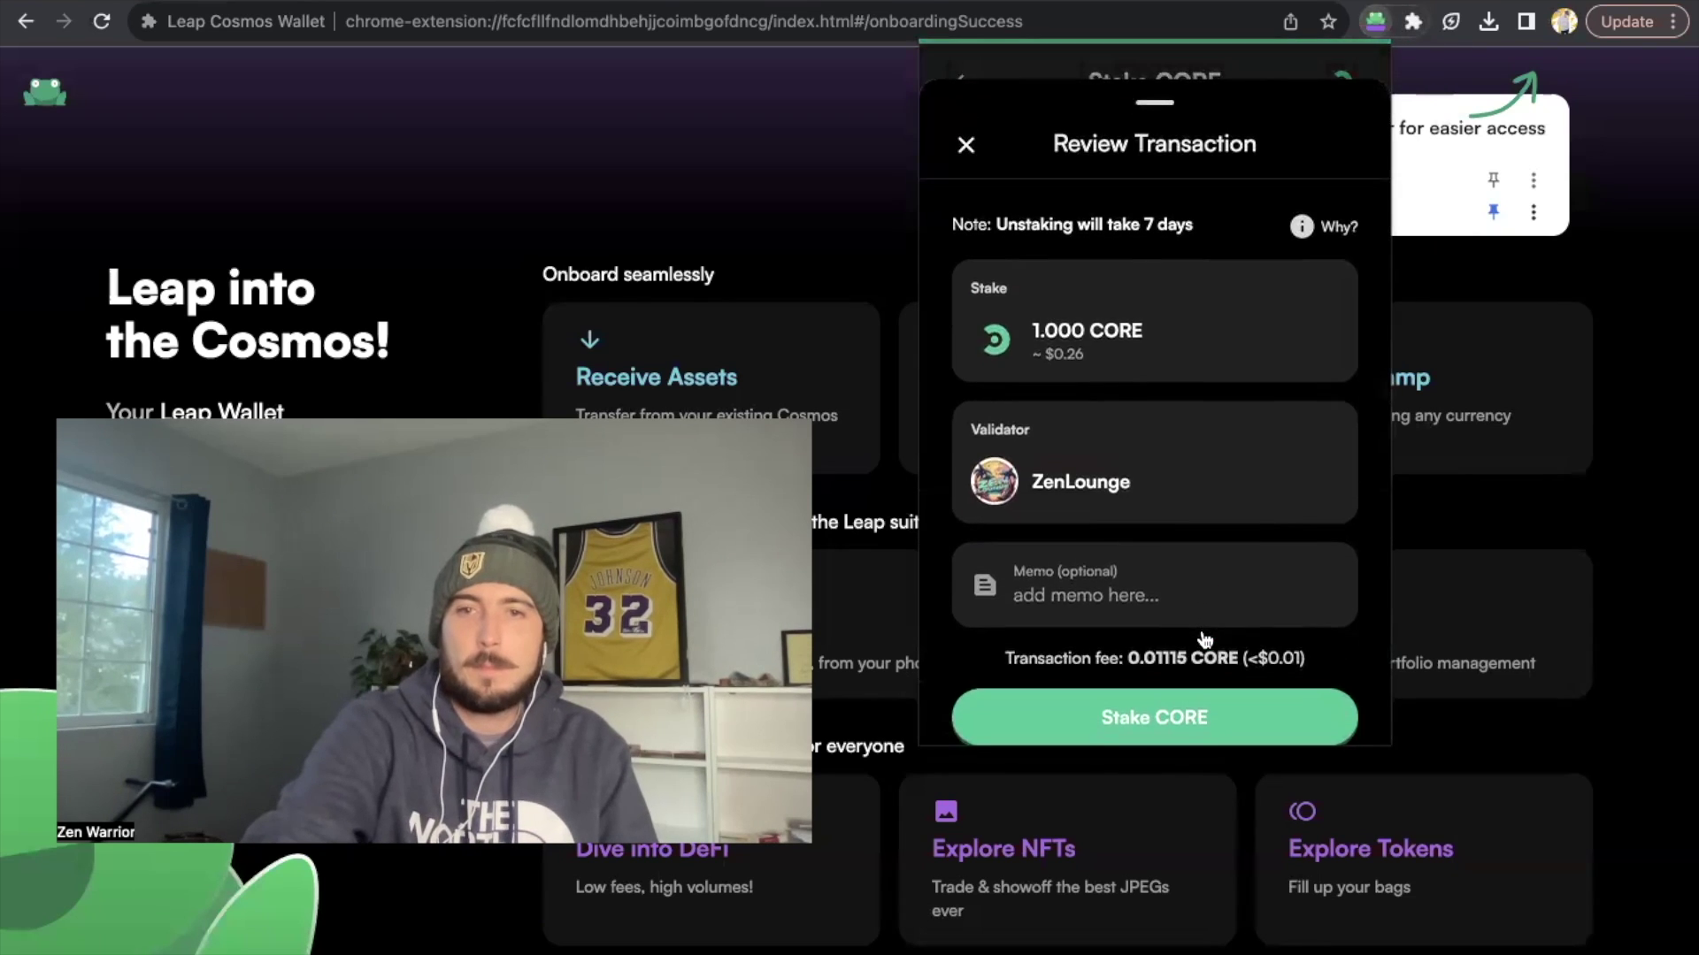
pyautogui.click(1207, 716)
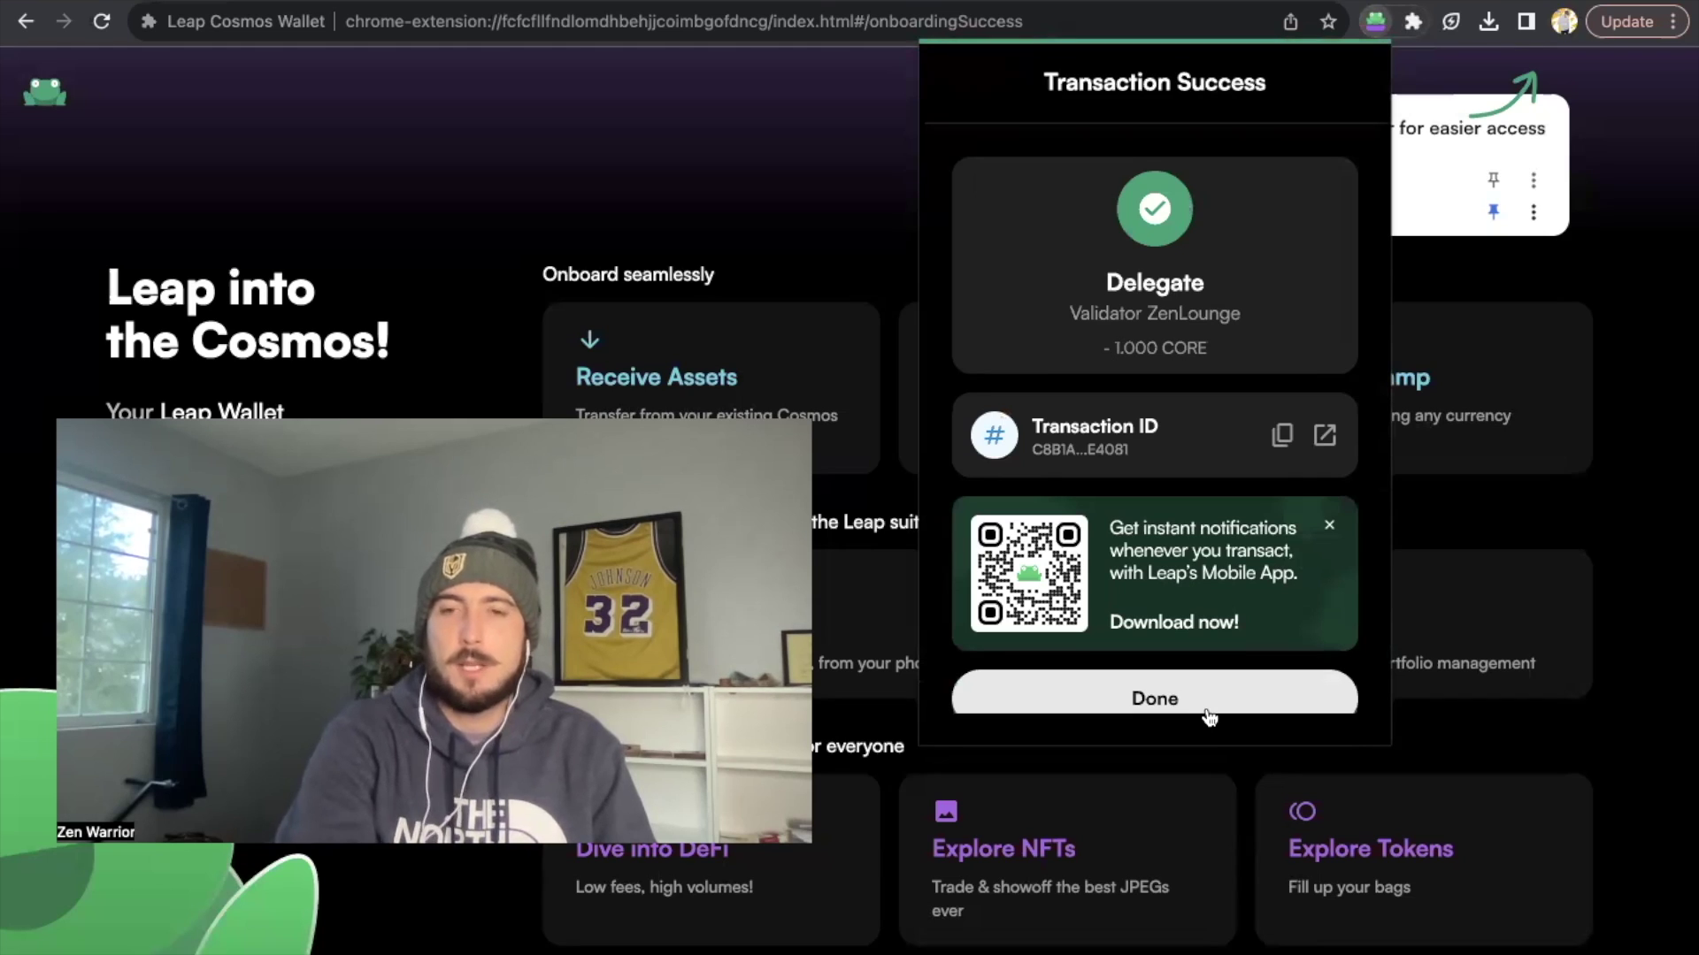
# Dismiss Transaction Success and confirm the Staking page shows 1 CORE delegated to ZenLounge.
pyautogui.click(1209, 713)
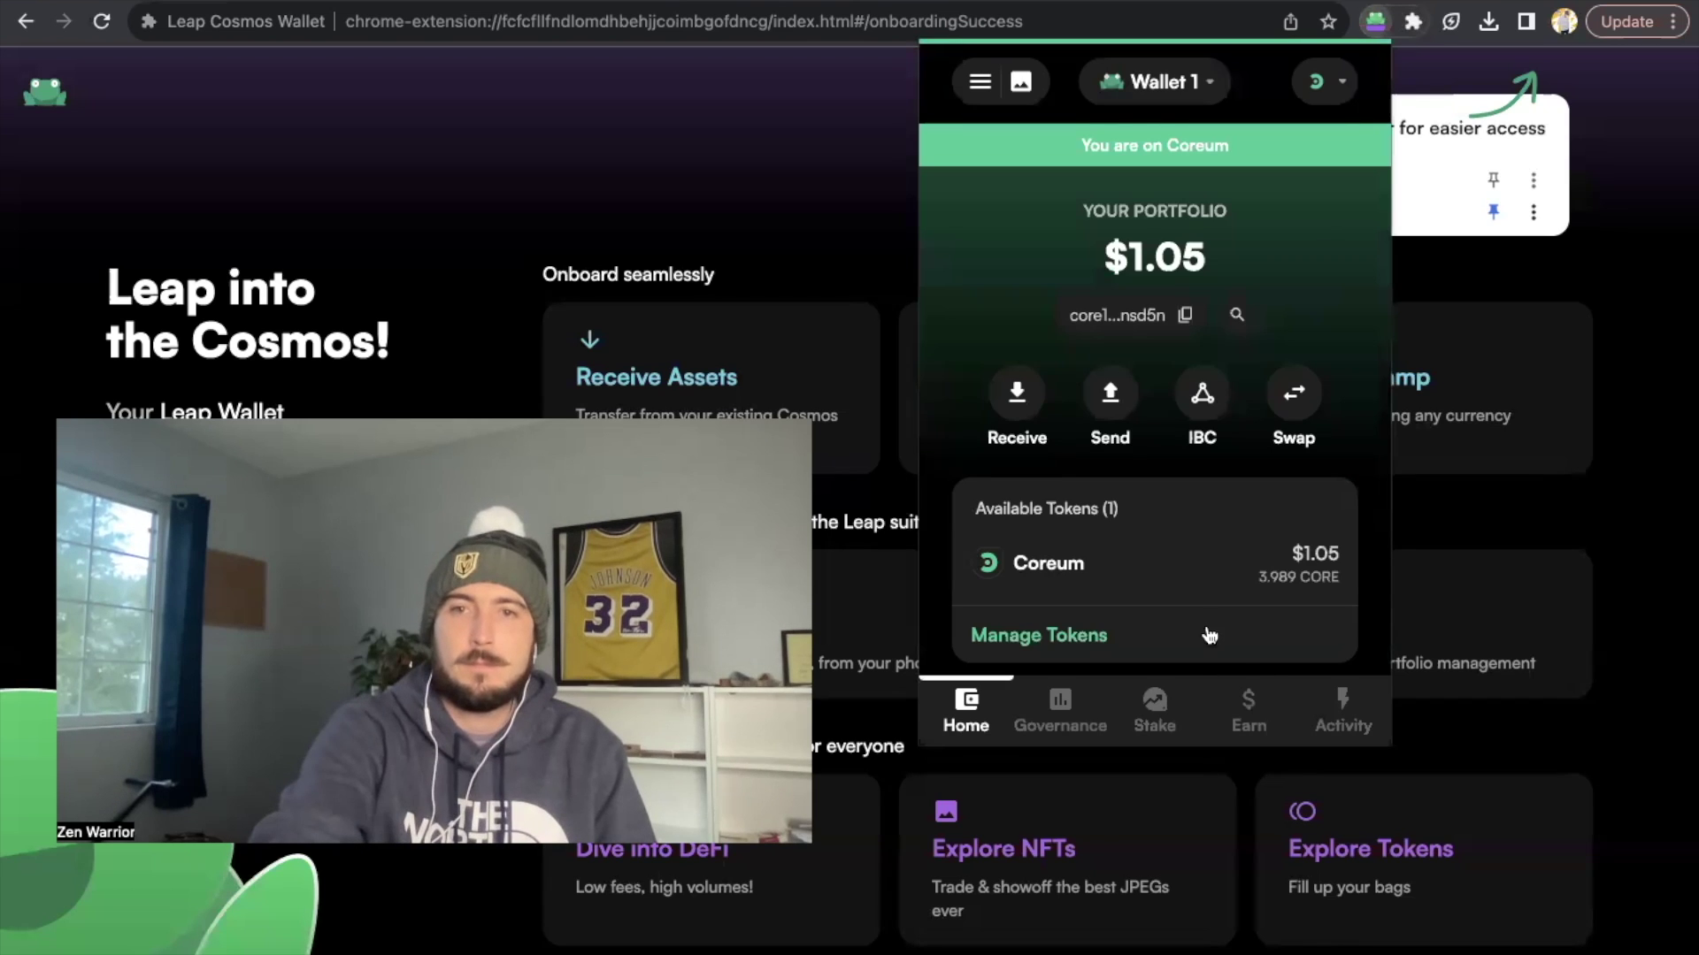
pyautogui.click(1159, 721)
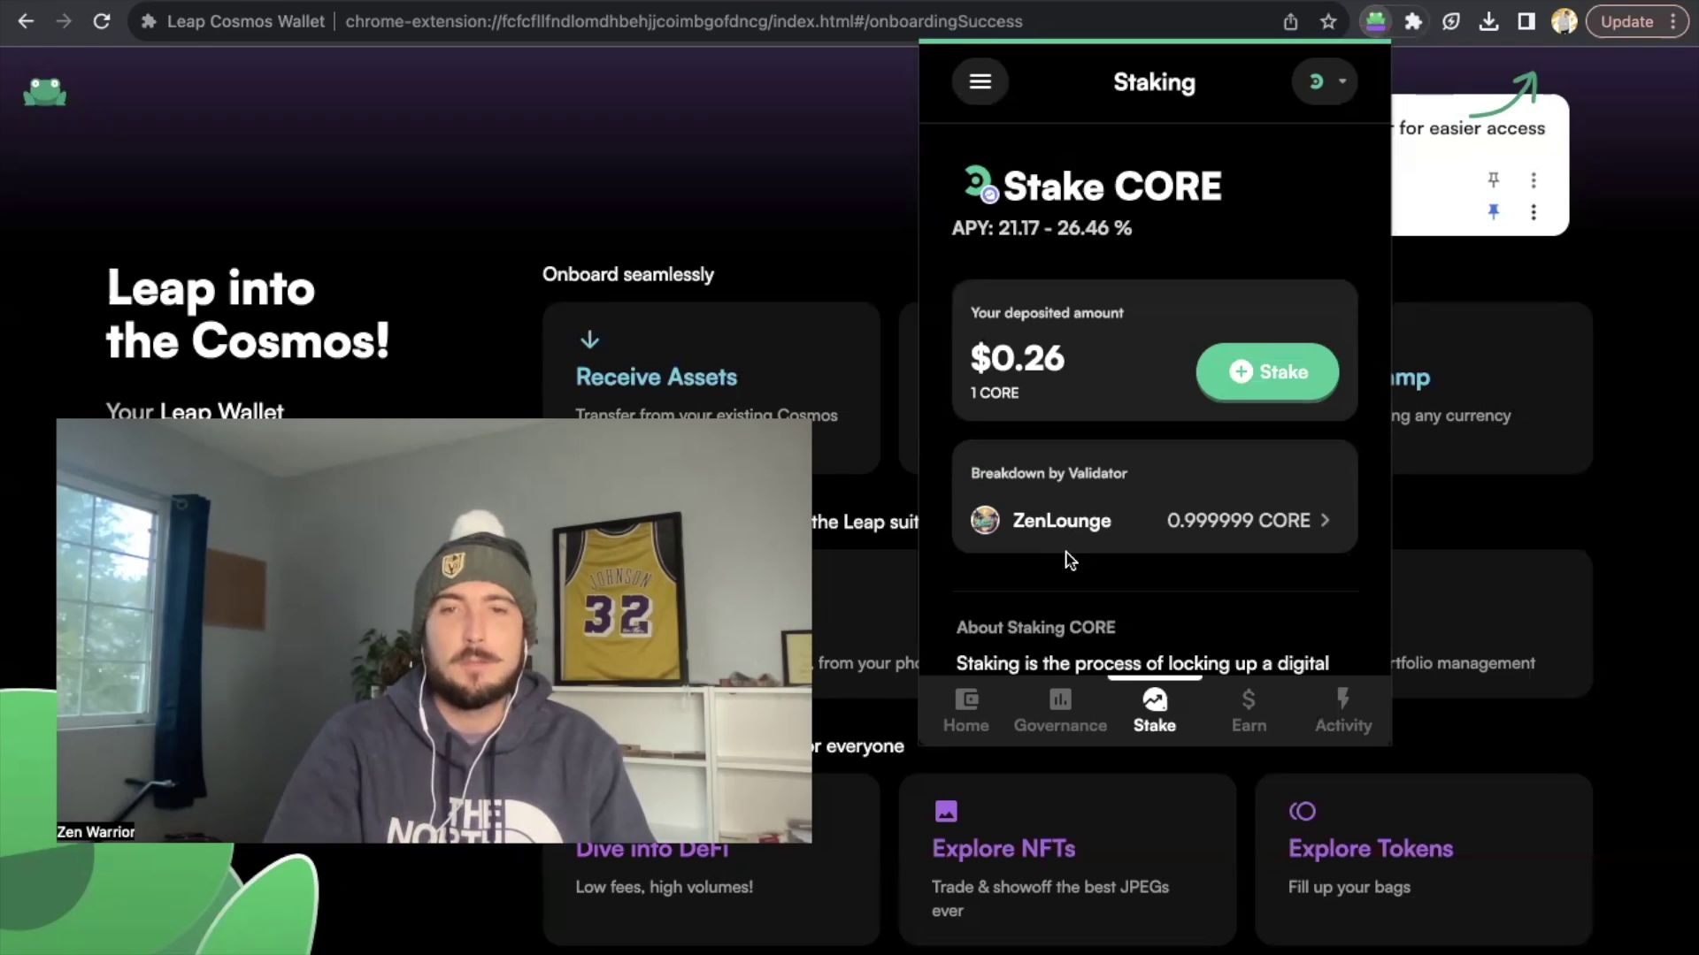
# Go from the portfolio overview to the Coreum governance proposals list and scan it.
pyautogui.click(964, 705)
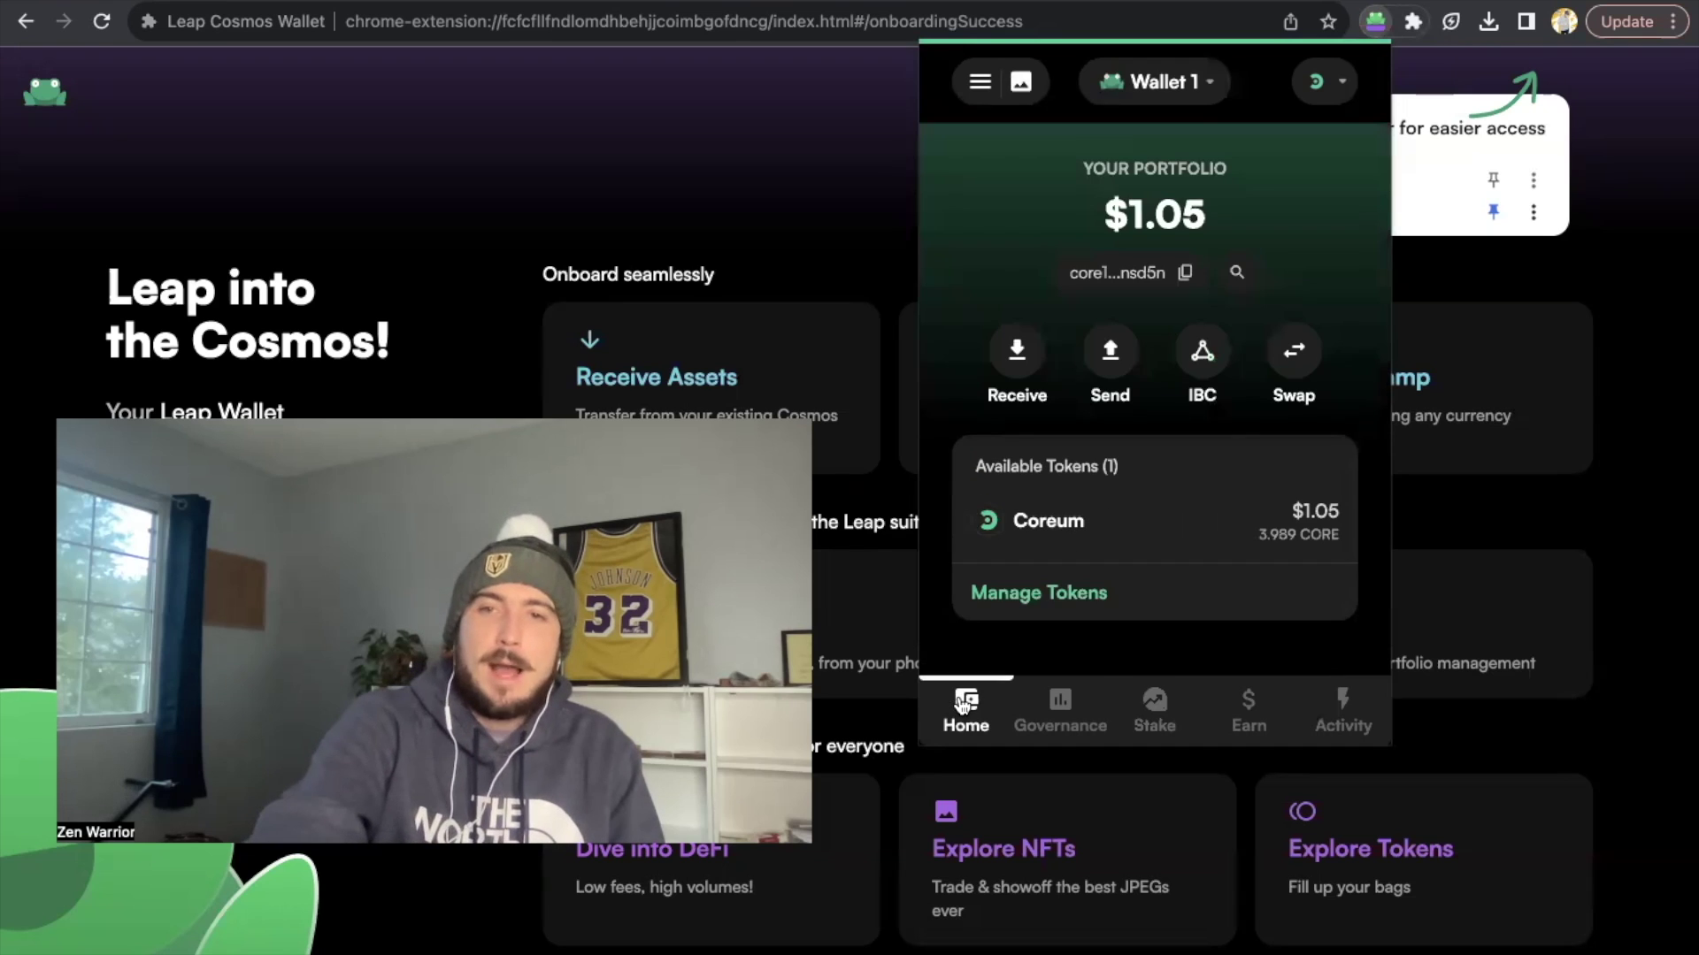
pyautogui.click(1160, 703)
pyautogui.click(1071, 716)
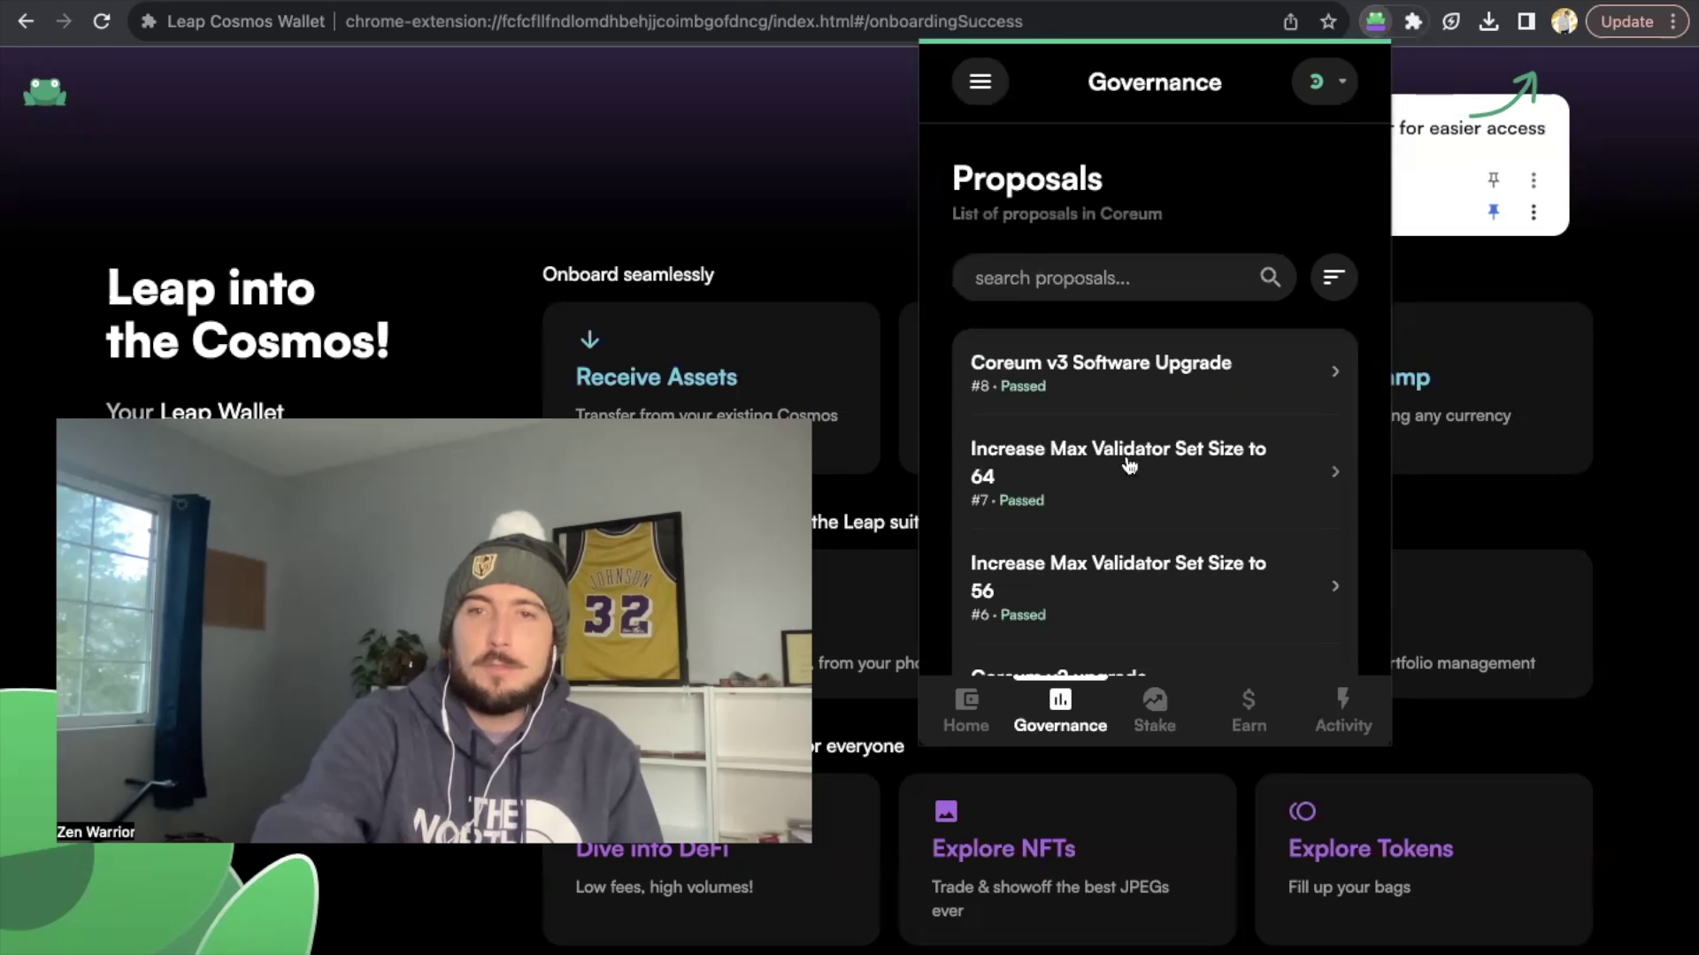
pyautogui.scroll(-5, 1053, 469)
pyautogui.scroll(5, 1053, 469)
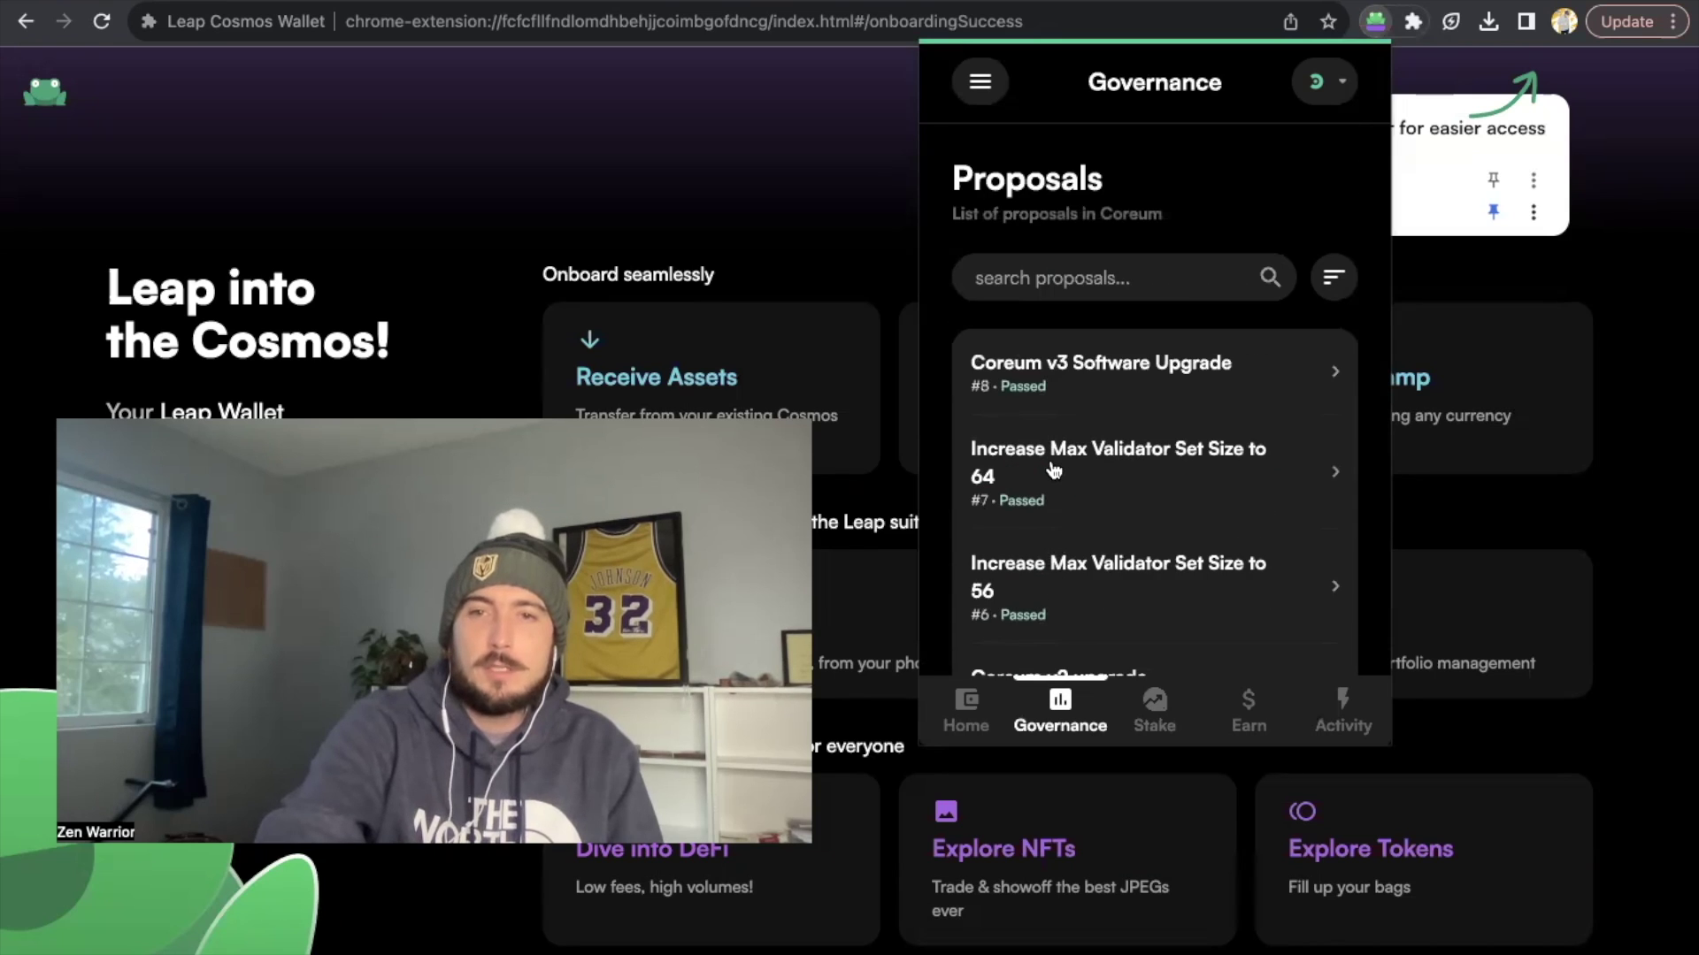
# Read proposal #8 Coreum v3 Software Upgrade's vote results, then return to the proposals list.
pyautogui.click(1166, 398)
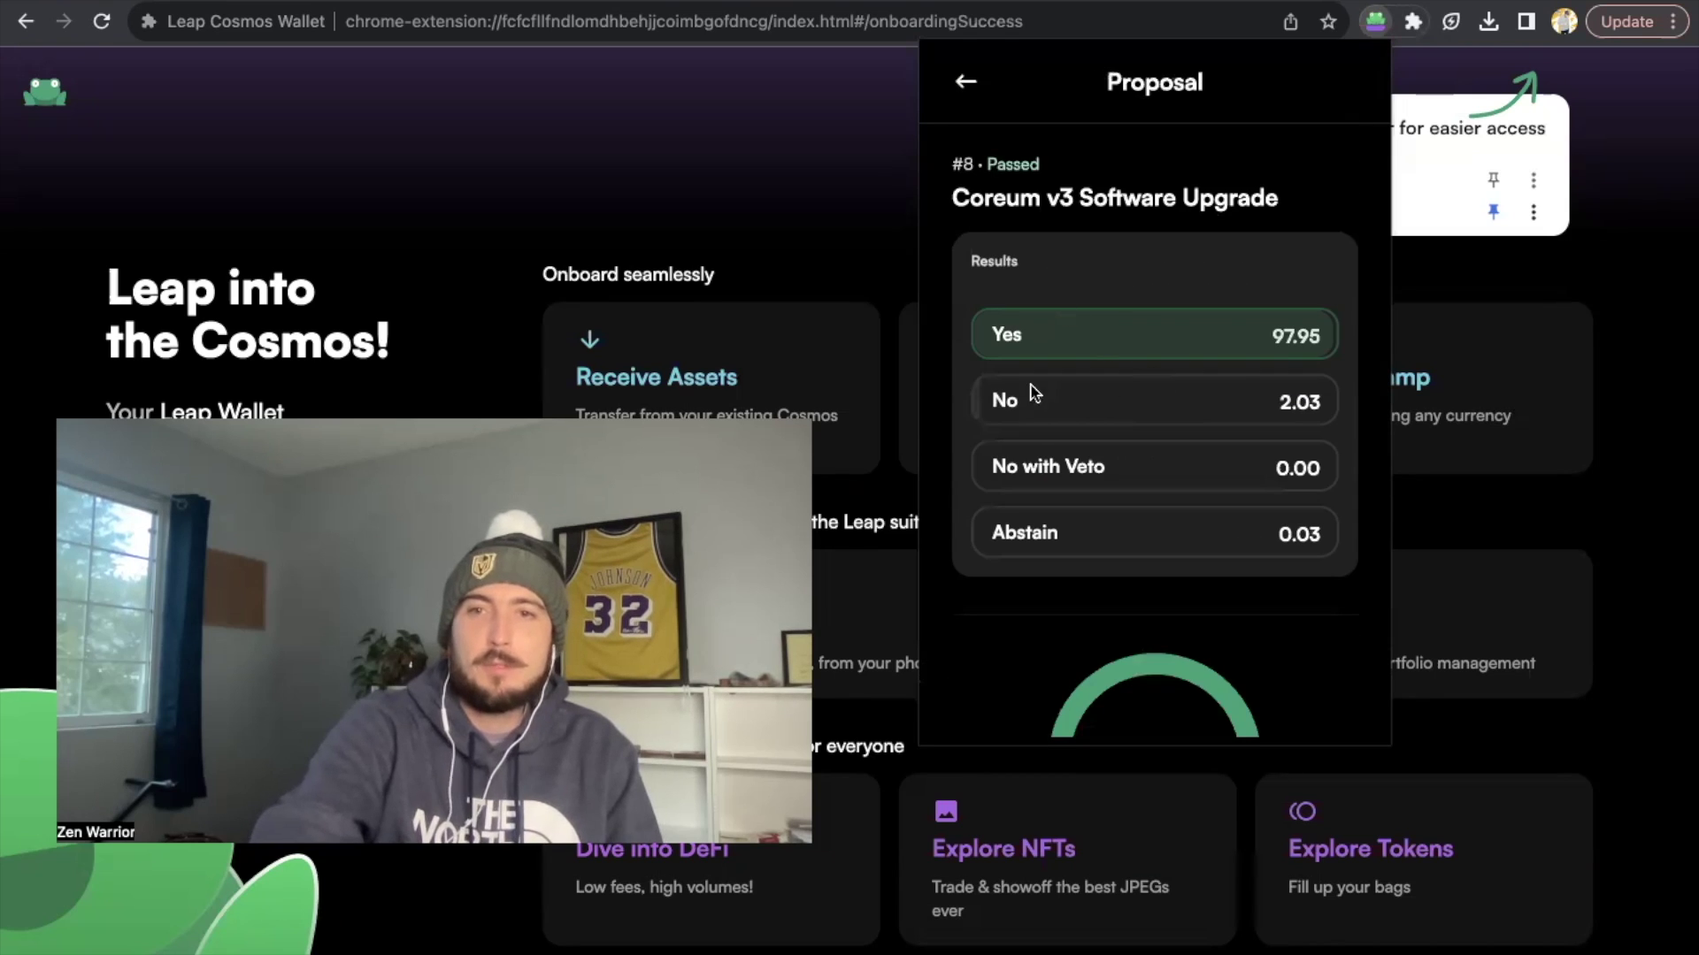
pyautogui.scroll(-7, 1150, 514)
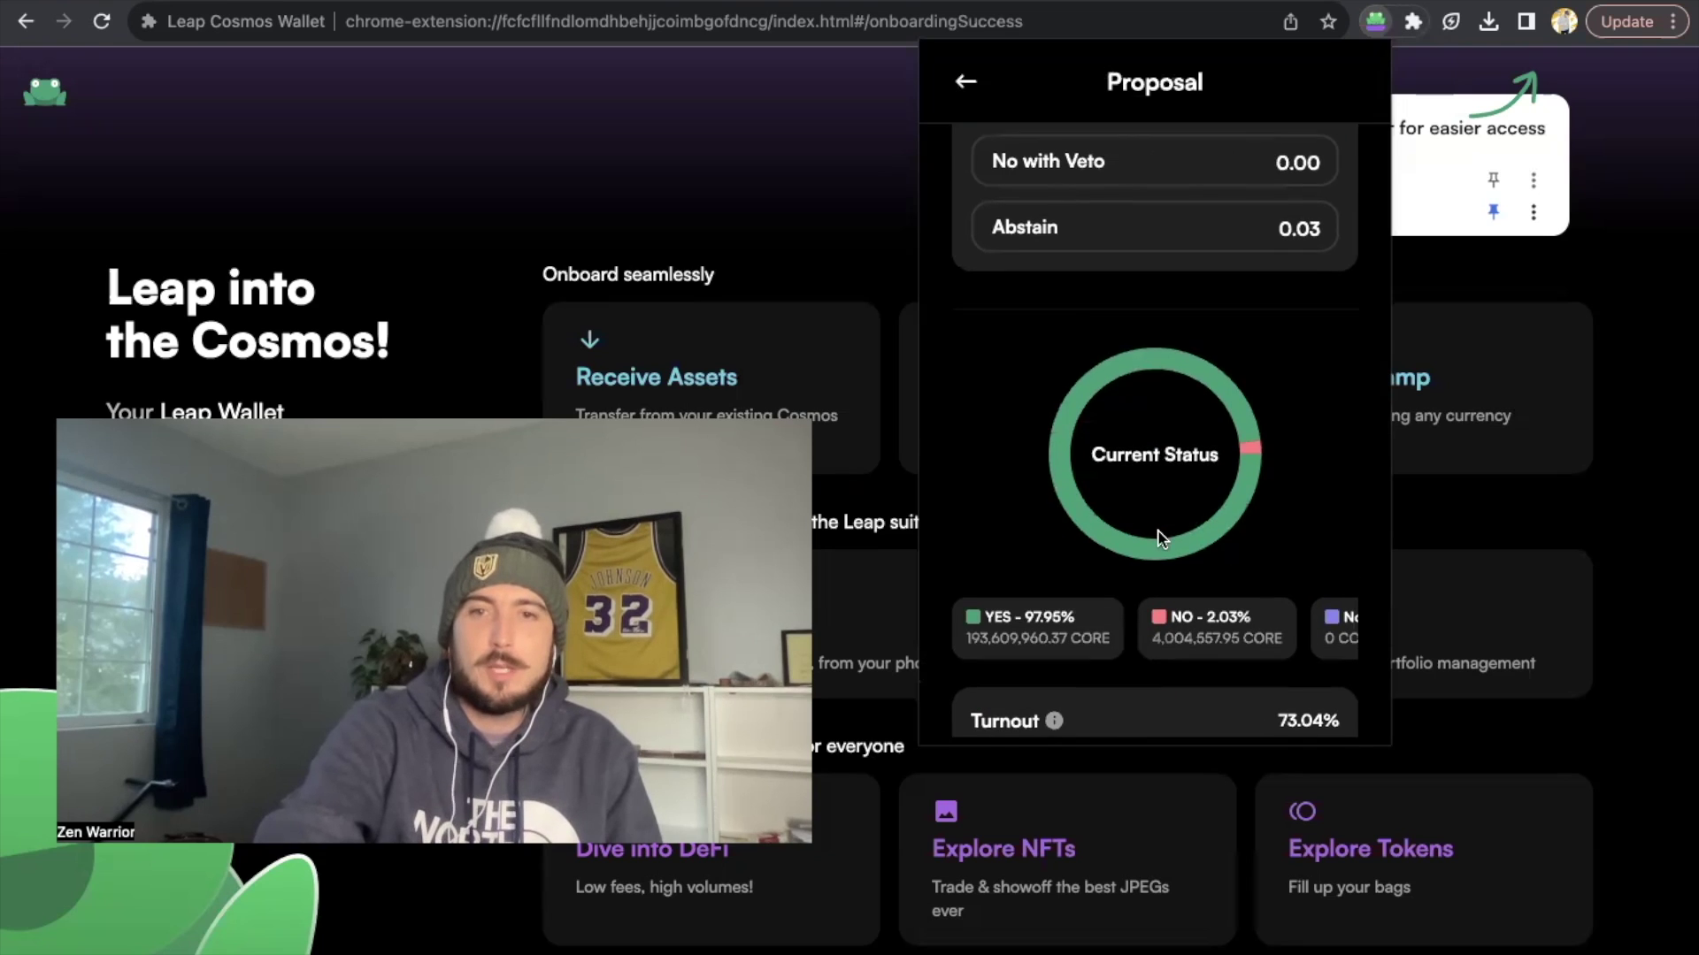
pyautogui.scroll(6, 1157, 534)
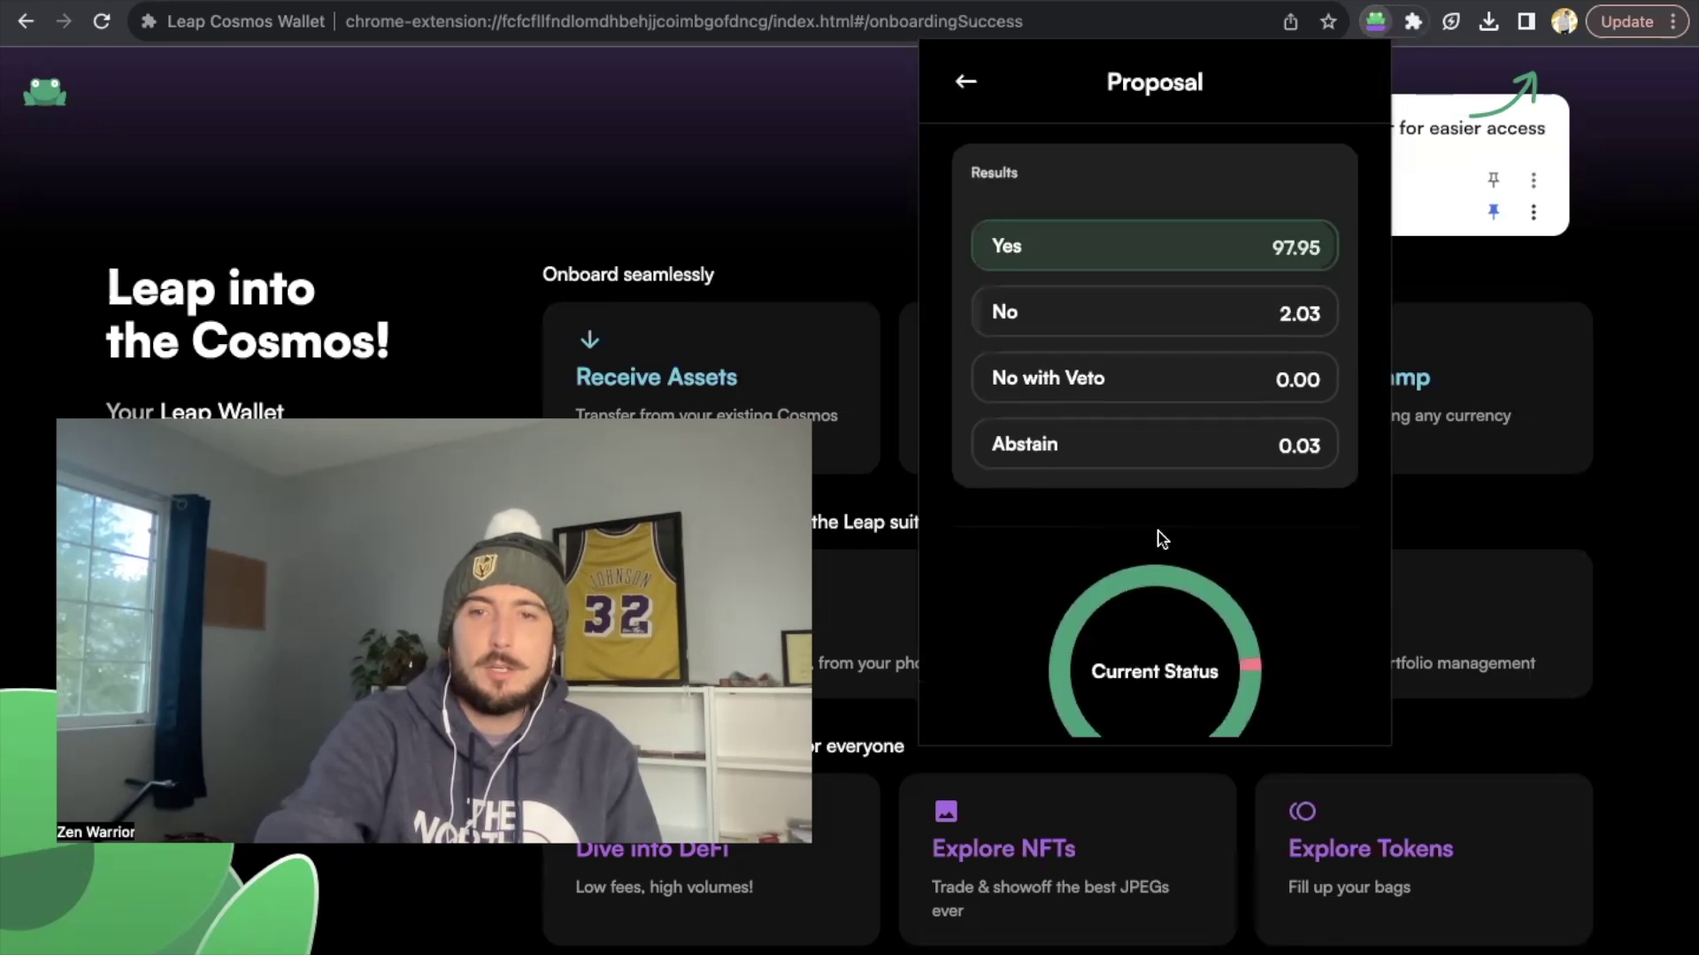
pyautogui.click(979, 91)
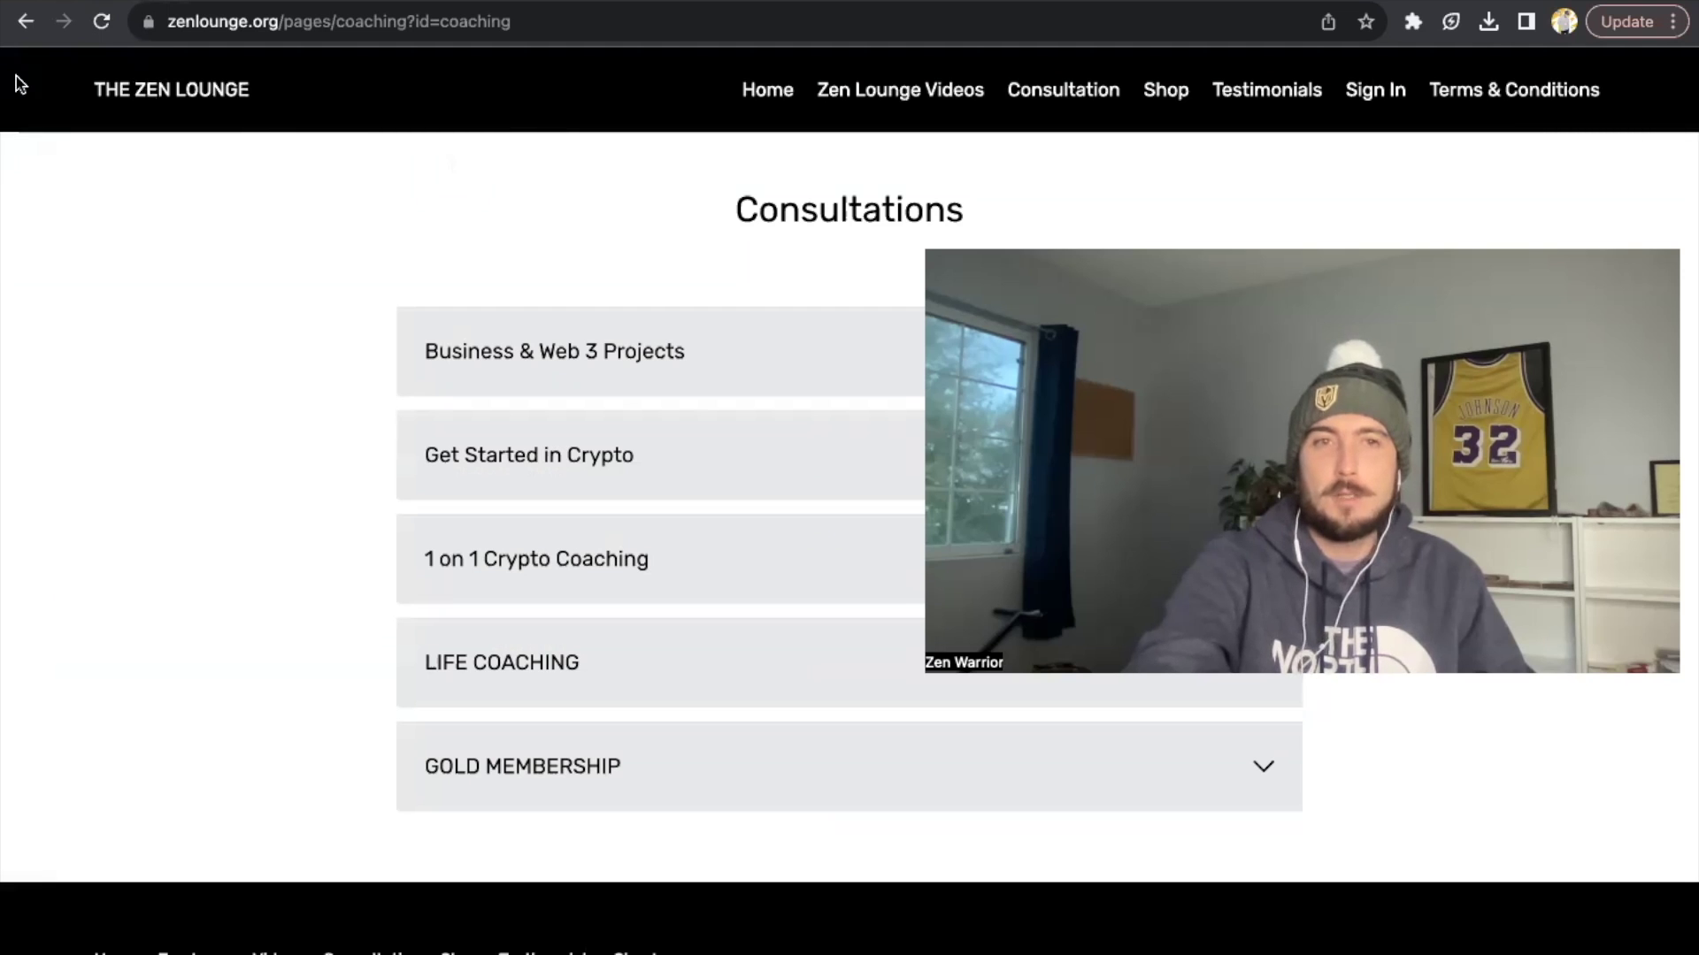
# Browse the Zen Lounge home page, video catalog, then the Join The Zen Collective page.
pyautogui.click(19, 24)
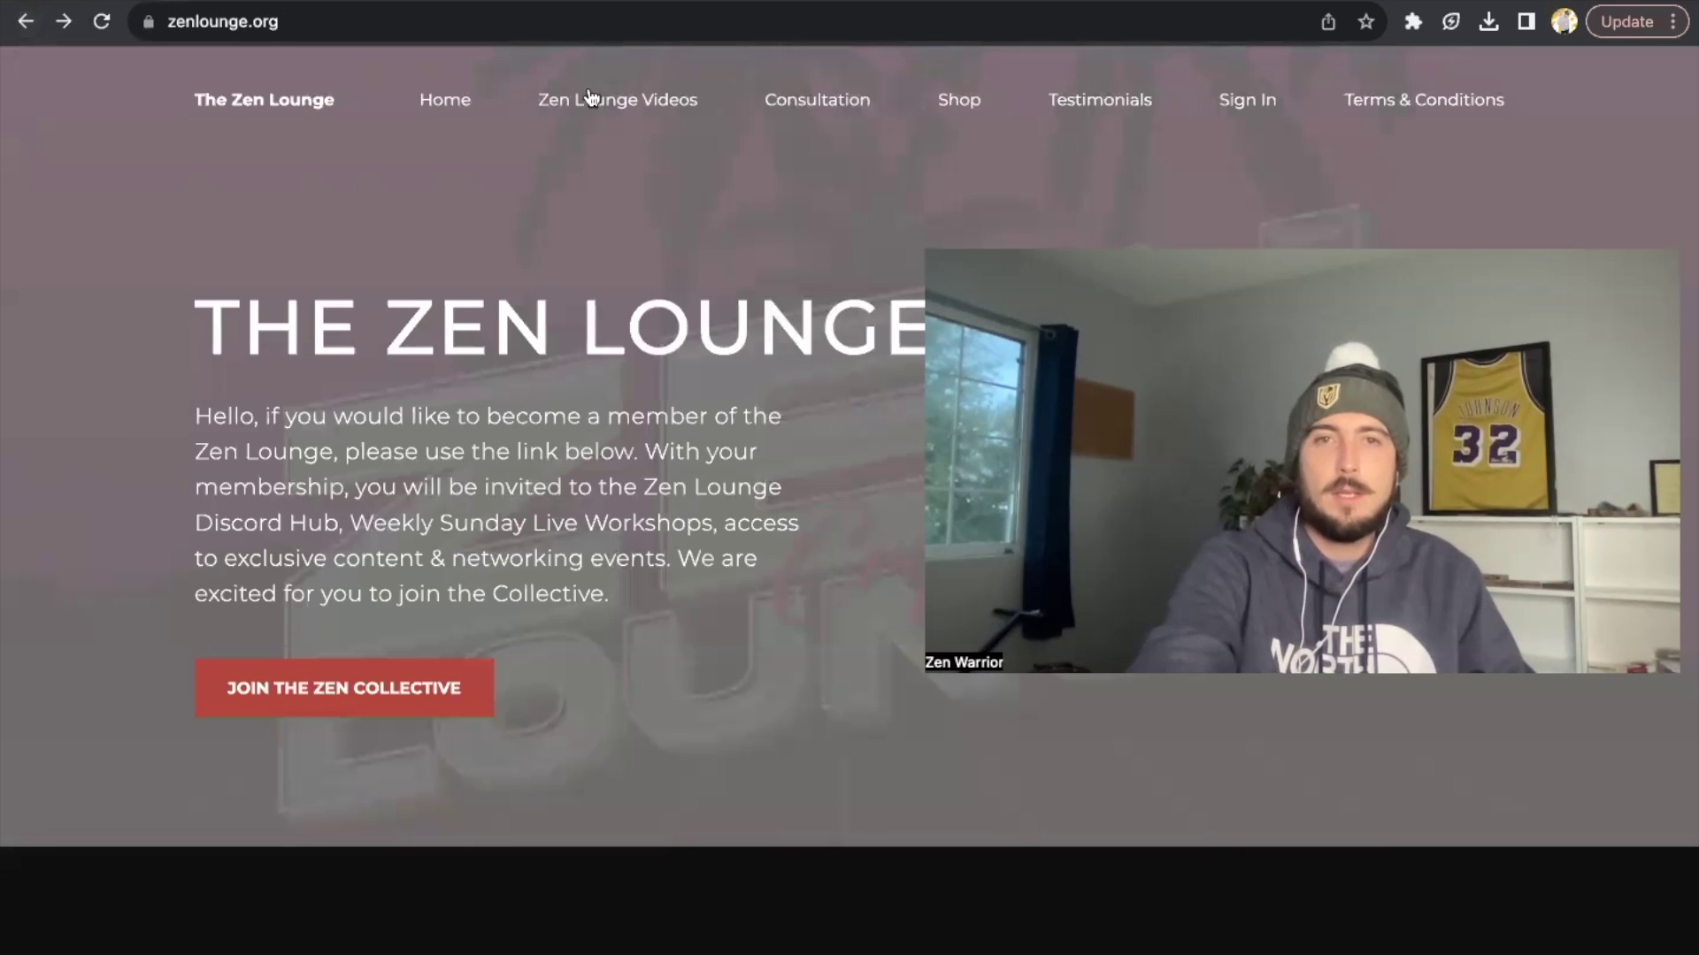
pyautogui.click(622, 104)
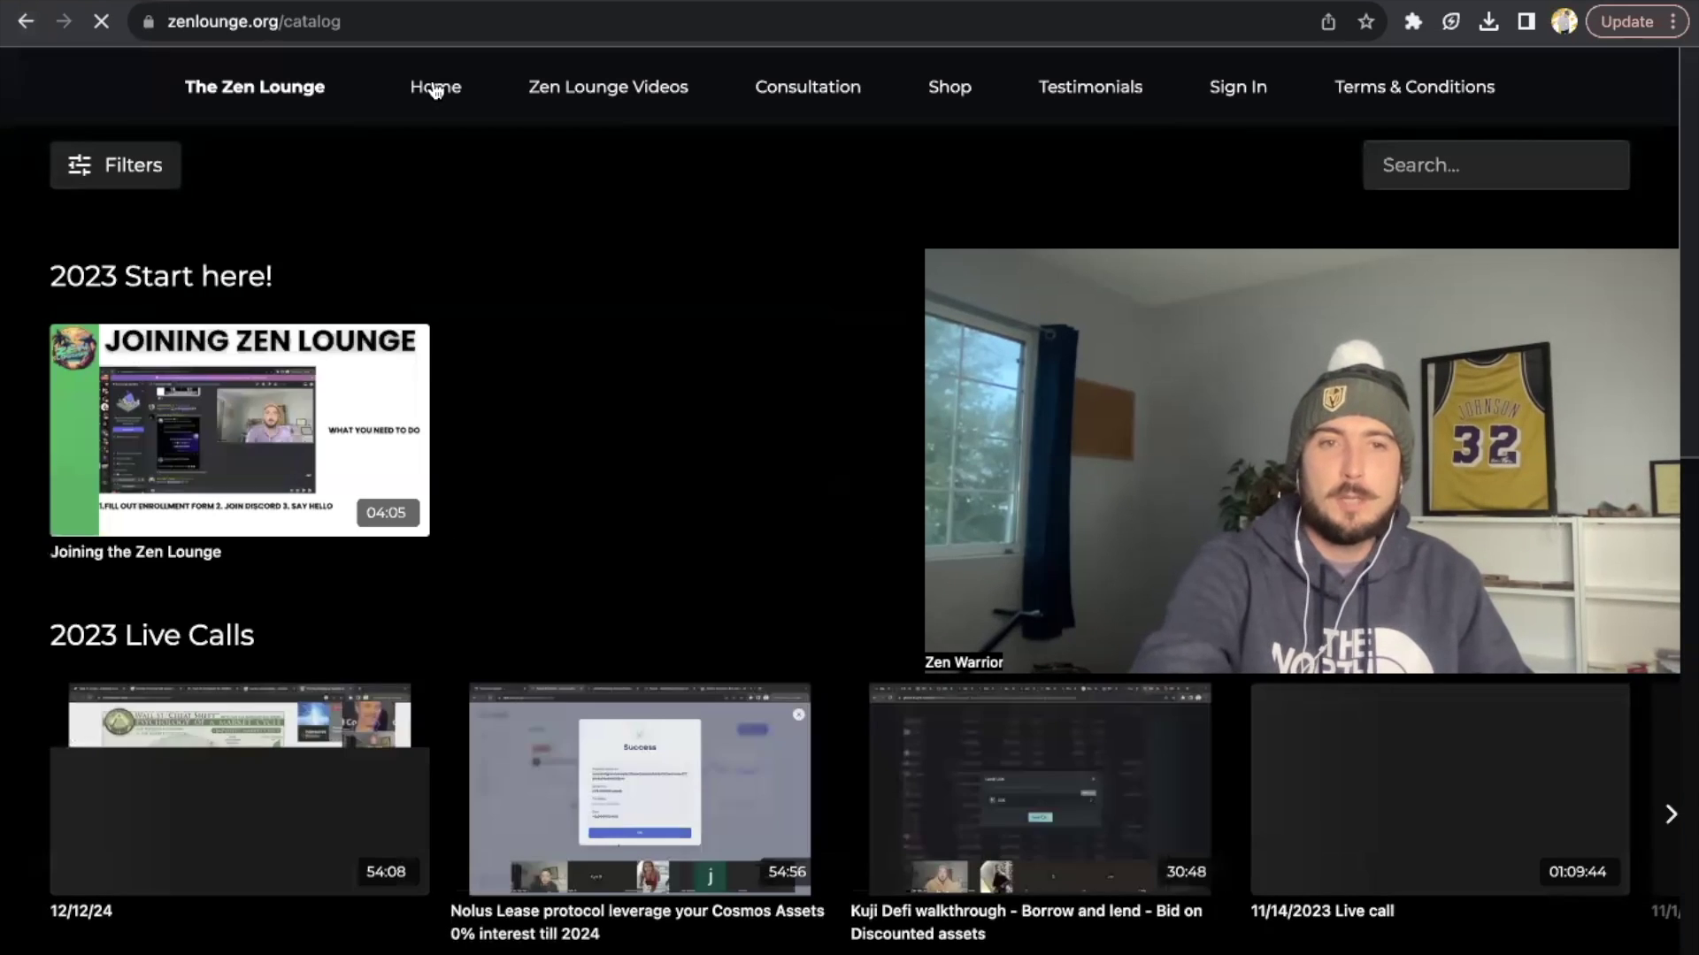
pyautogui.click(436, 88)
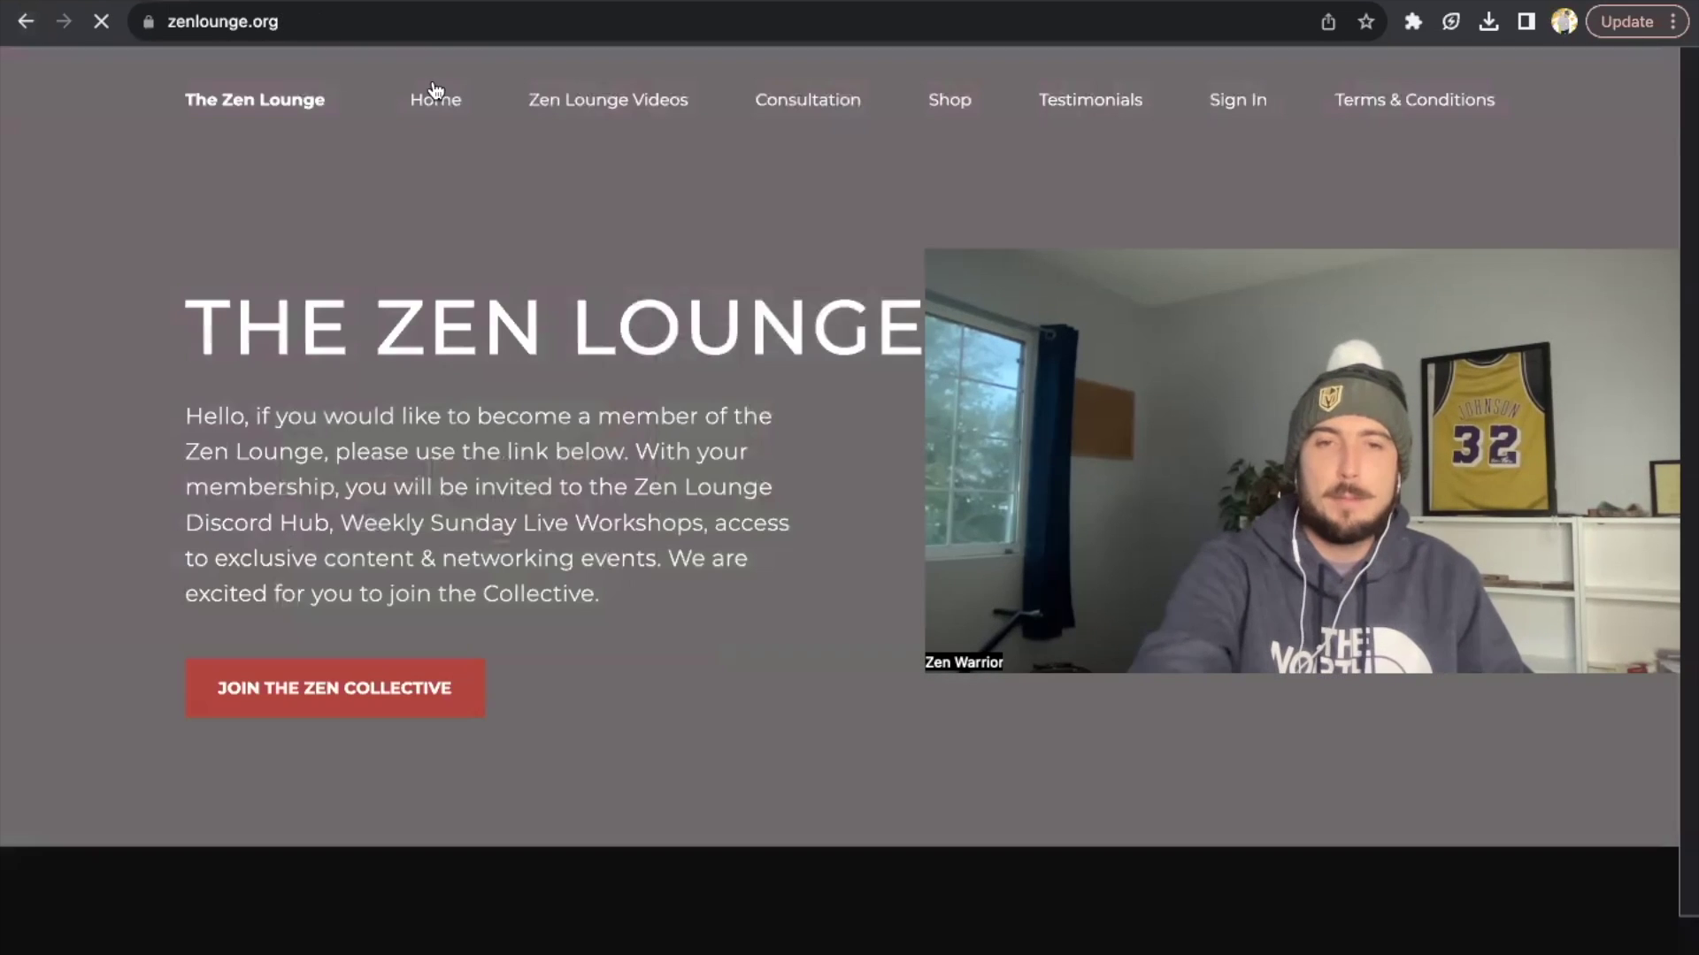
pyautogui.click(425, 713)
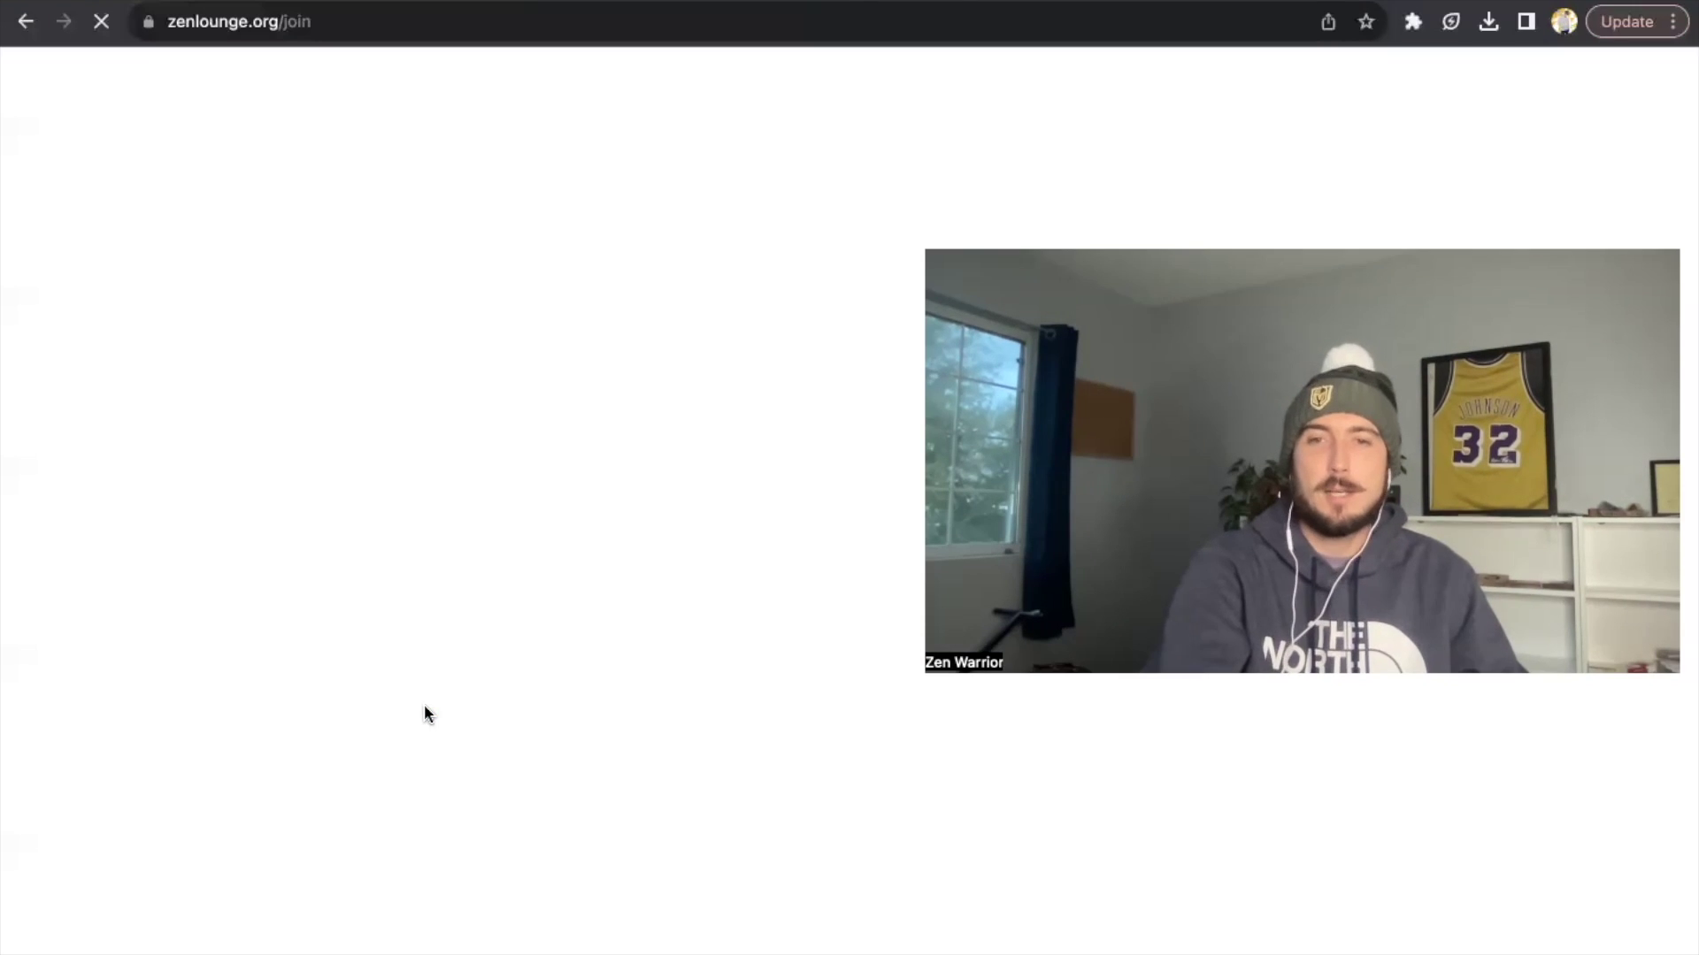